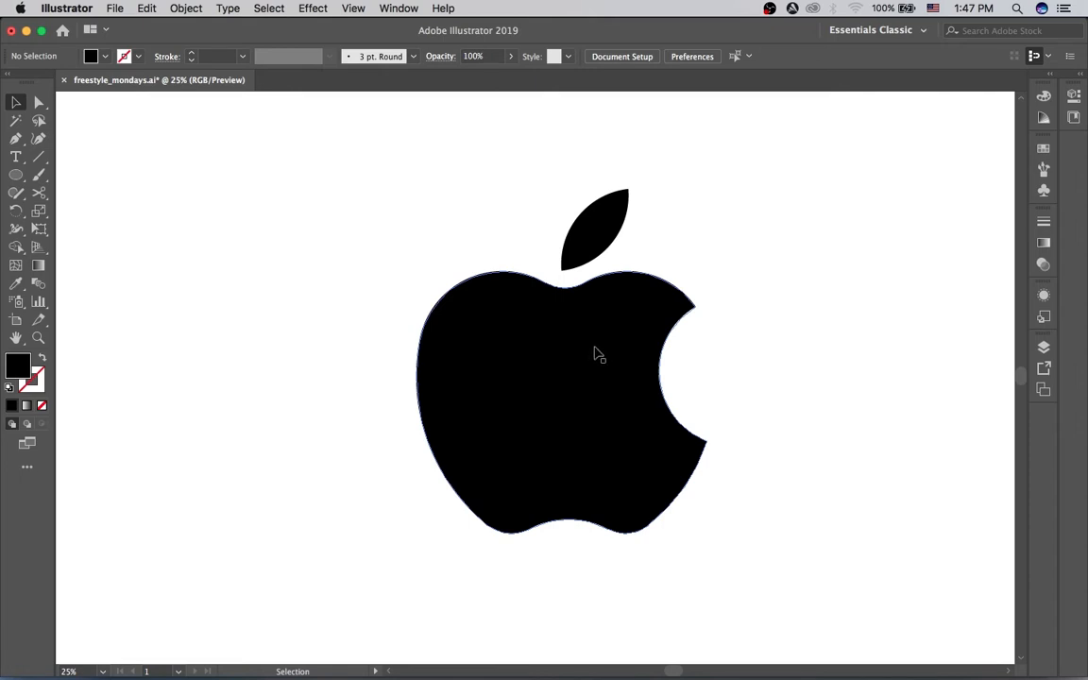
# Duplicate the black Apple logo group beside the original, level with it, and deselect the copy
pyautogui.press('super+minus')
pyautogui.click(575, 359)
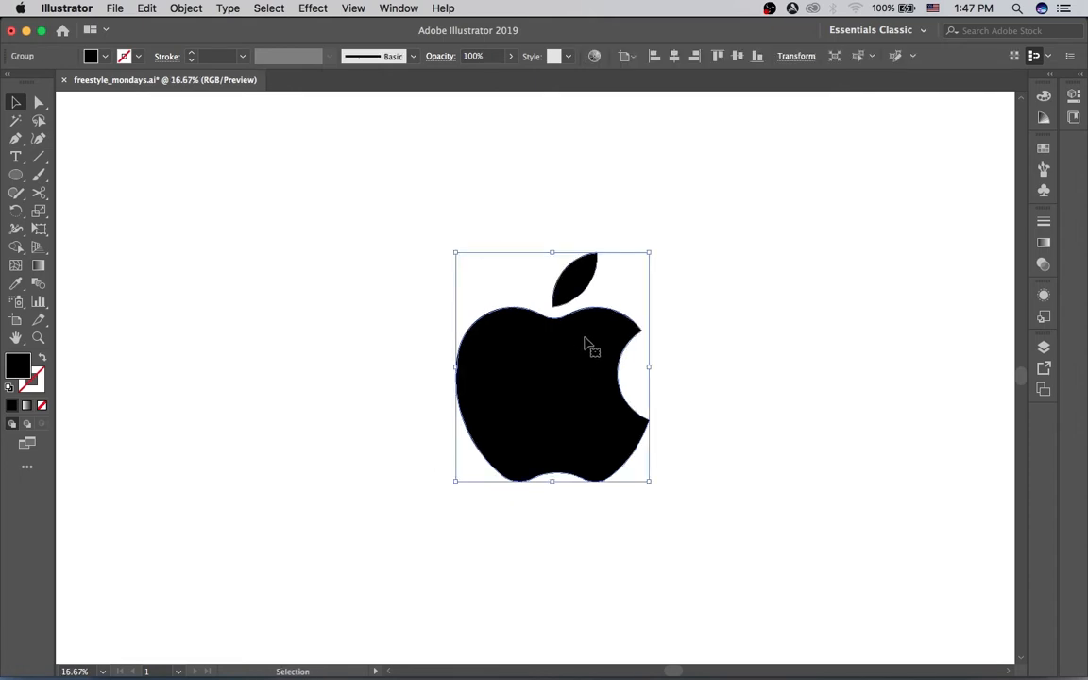
pyautogui.moveTo(584, 346); pyautogui.dragTo(242, 349)
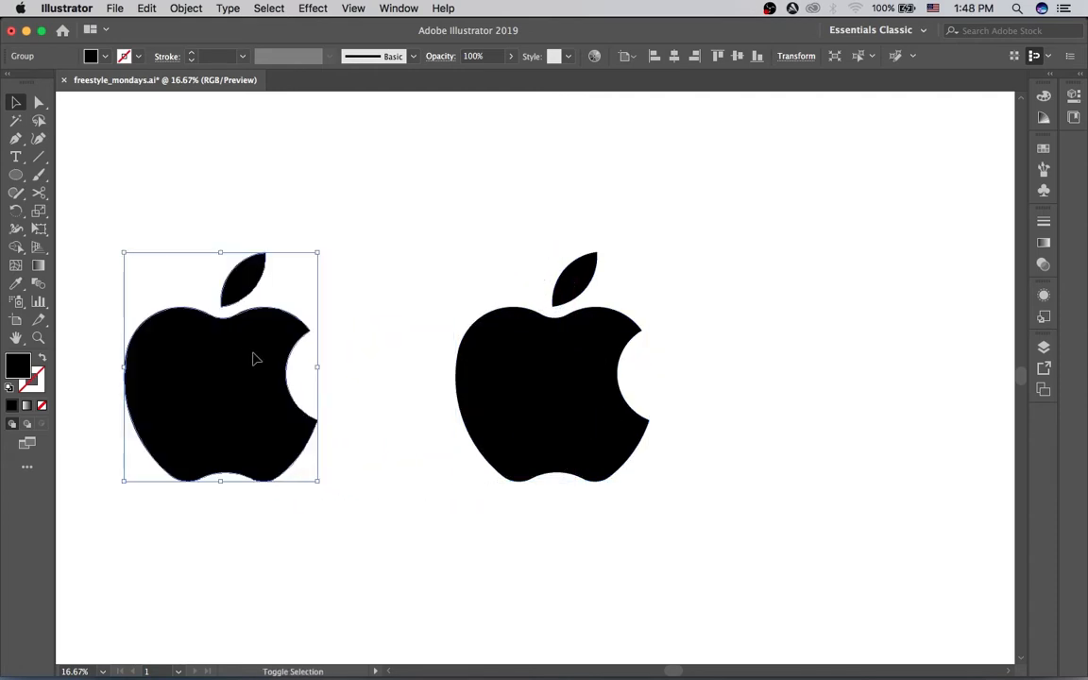
pyautogui.click(472, 275)
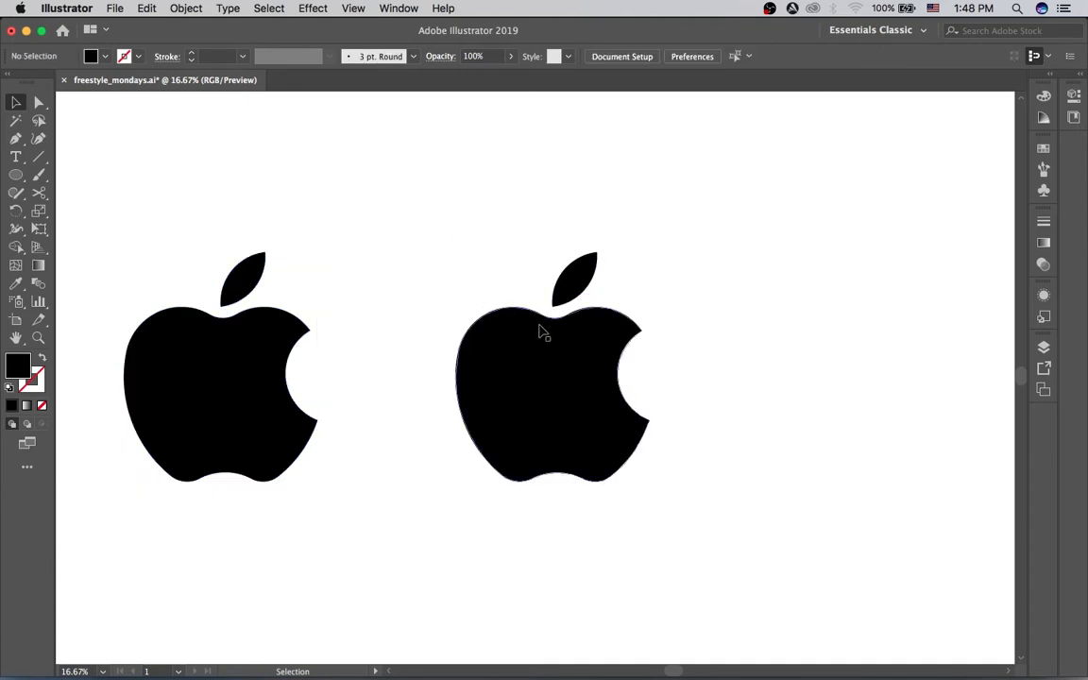
# Ungroup the original central logo so its leaf and apple body can be selected separately
pyautogui.click(529, 354)
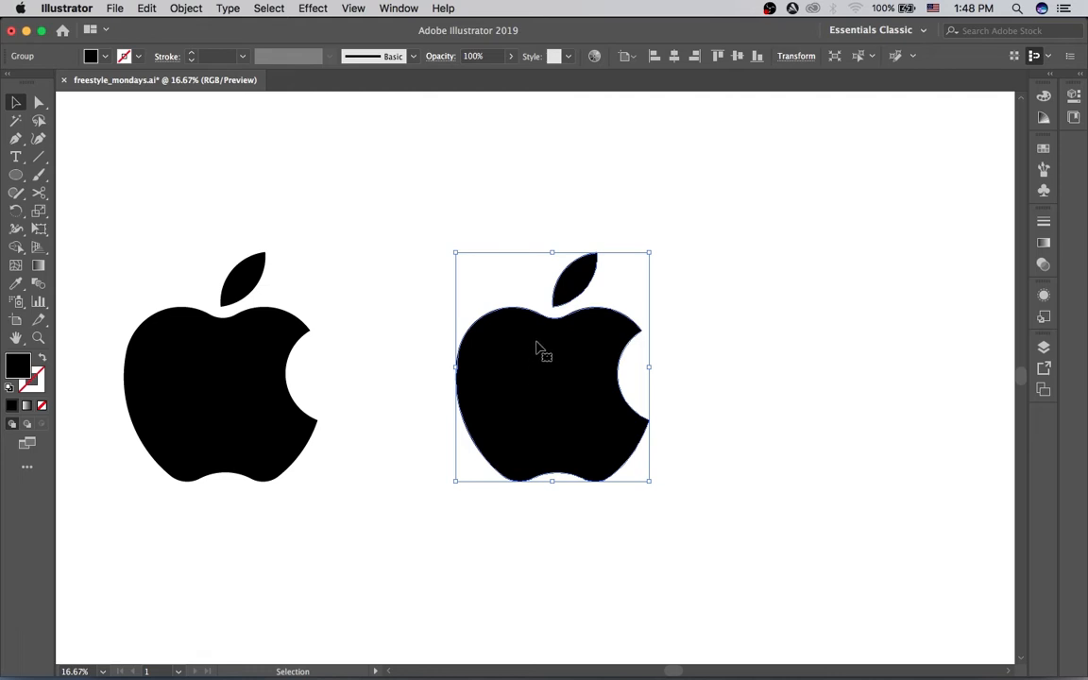
pyautogui.click(182, 9)
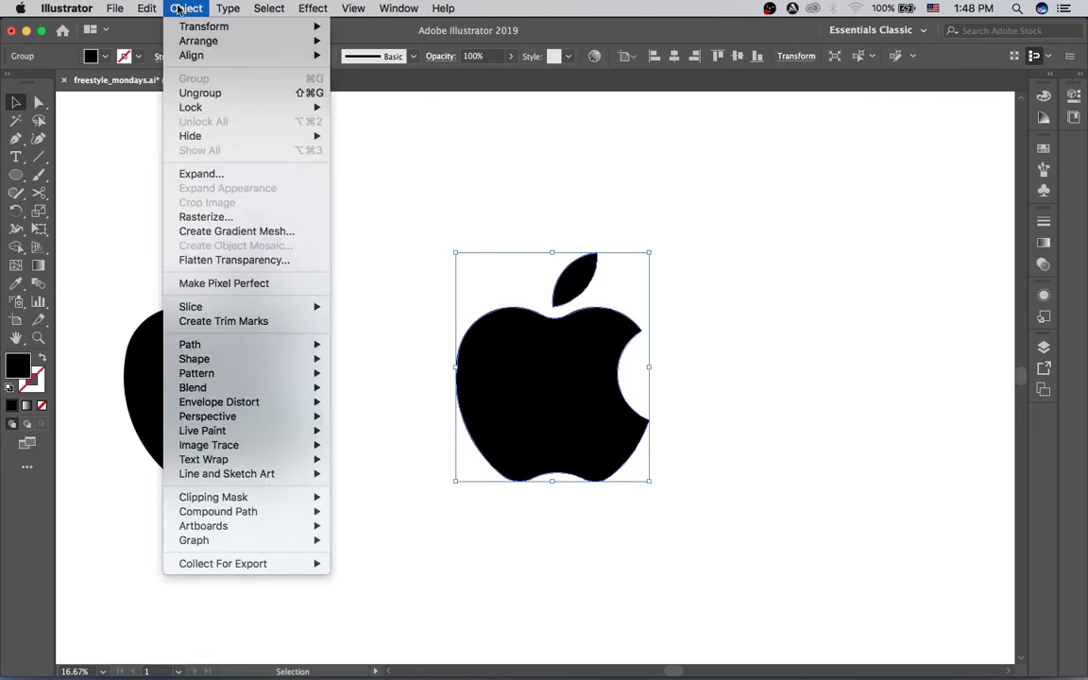
pyautogui.click(260, 95)
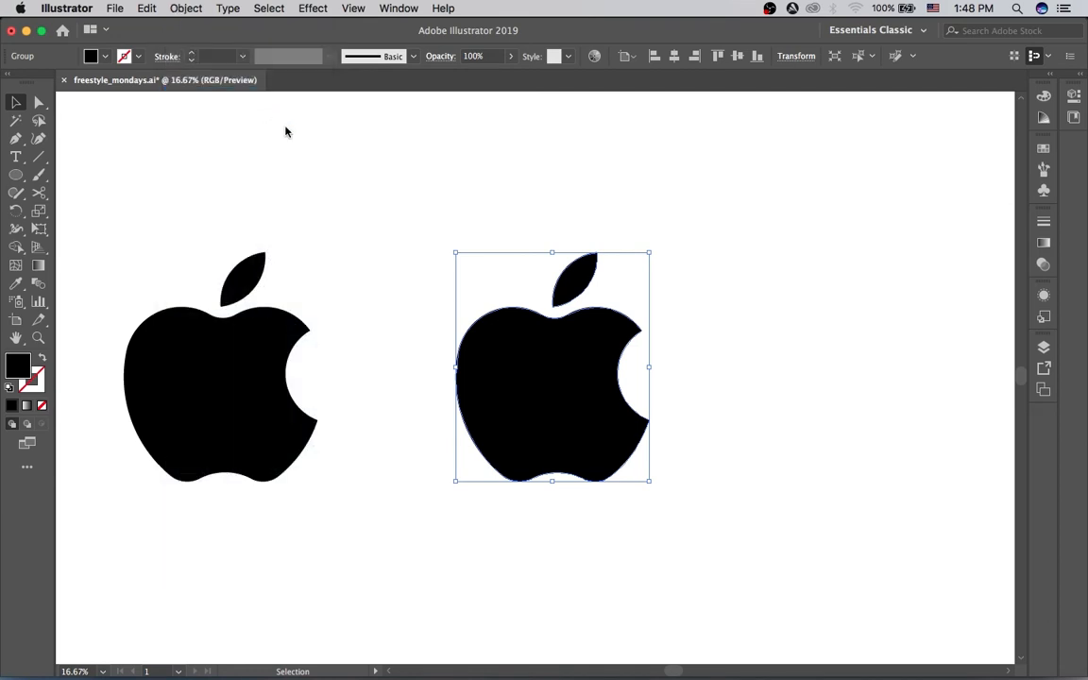
pyautogui.click(406, 264)
pyautogui.click(567, 300)
pyautogui.click(568, 359)
pyautogui.click(513, 284)
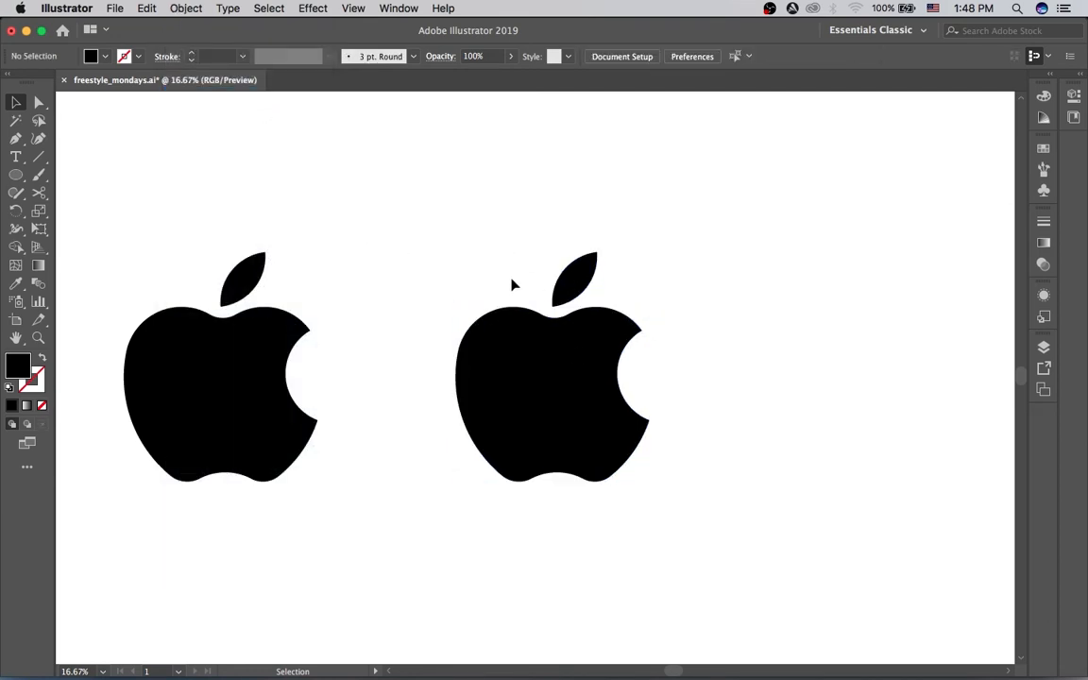
# Create a scaled-down copy of the central apple body, about one-fifth its size, and place it inside the body near the centre
pyautogui.click(545, 370)
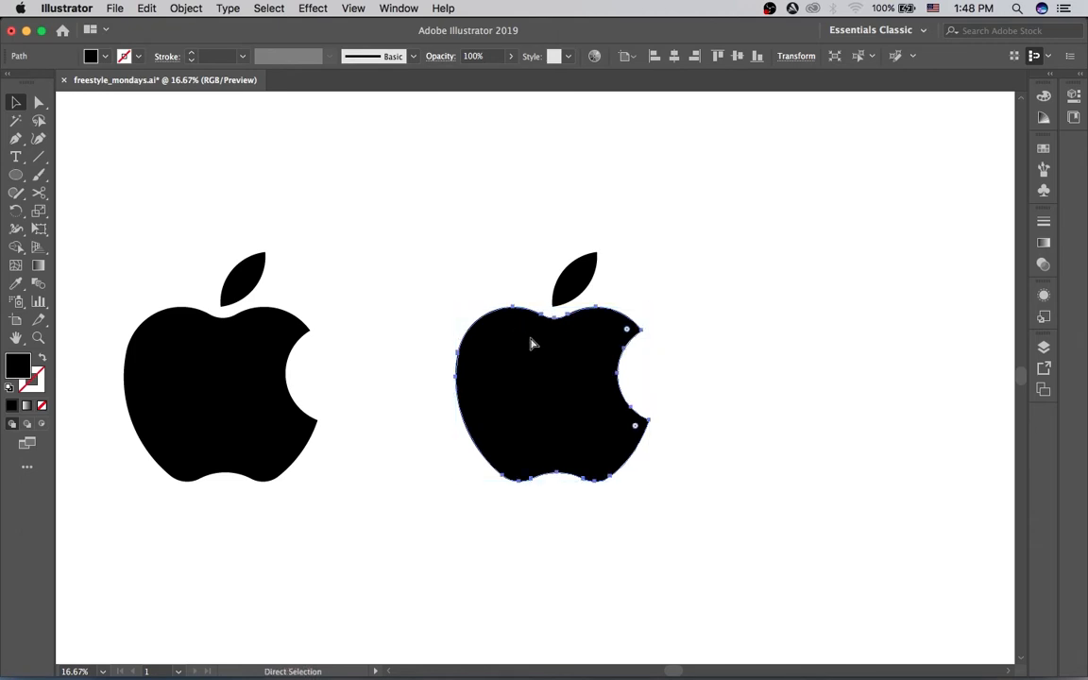
pyautogui.moveTo(454, 305); pyautogui.dragTo(562, 362)
pyautogui.keyDown('super'); pyautogui.click(570, 355); pyautogui.keyUp('super')
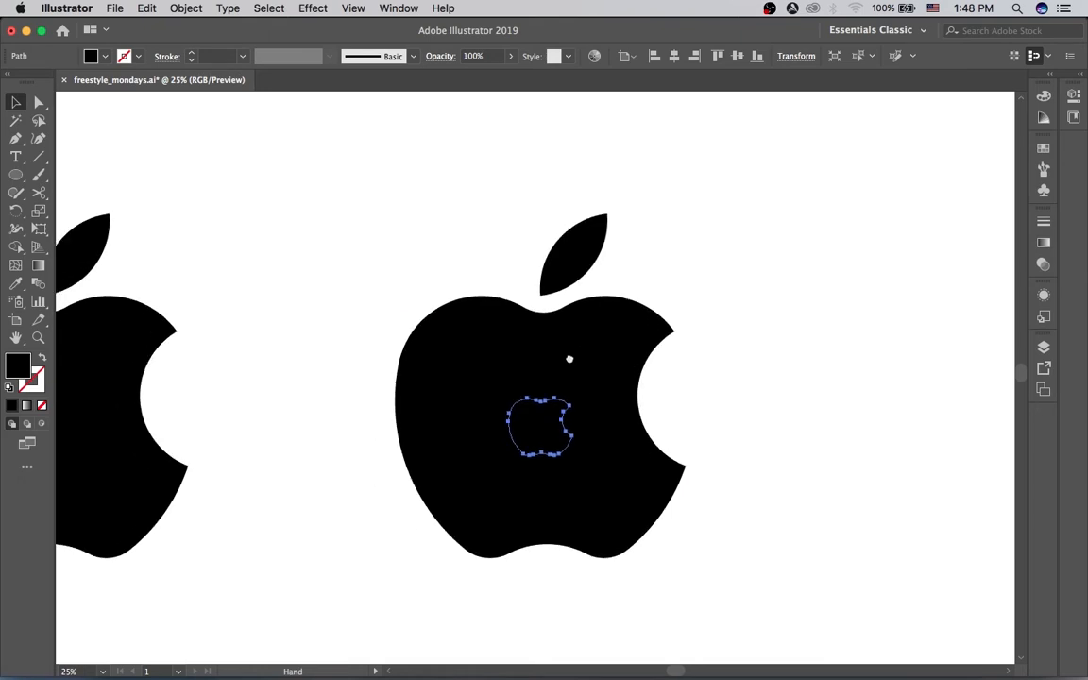
pyautogui.moveTo(552, 425); pyautogui.dragTo(549, 417)
pyautogui.click(626, 428)
pyautogui.click(536, 443)
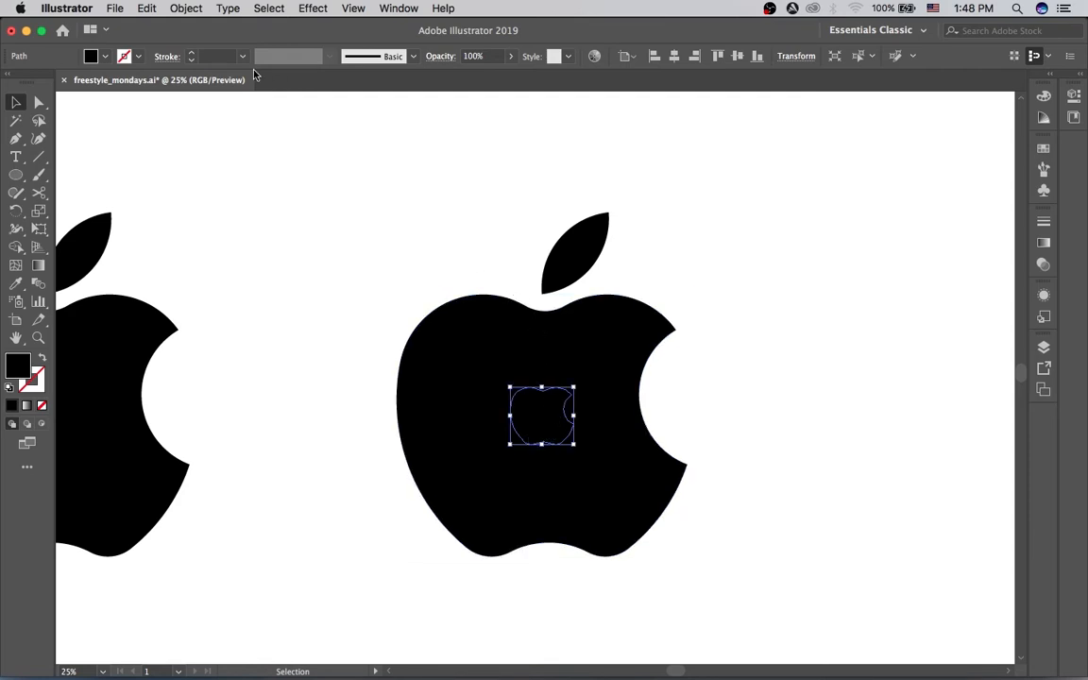
# Offset the small apple outline inward by -20 px with bevel joins, previewing the result
pyautogui.click(178, 10)
pyautogui.moveTo(290, 344)
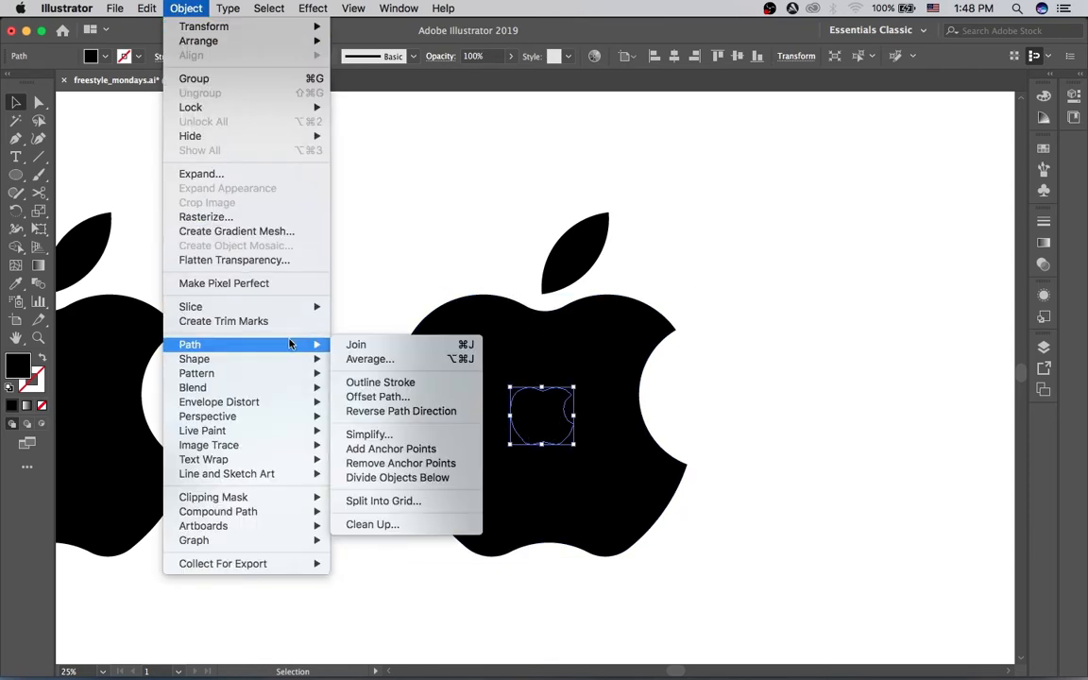
pyautogui.click(378, 398)
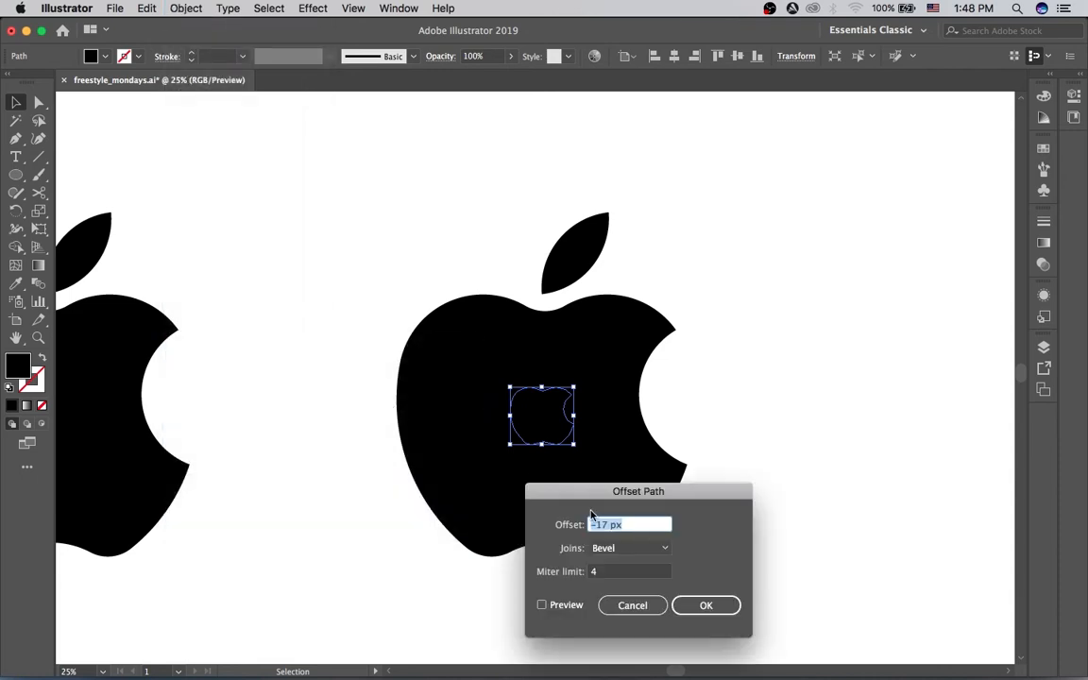
pyautogui.click(543, 606)
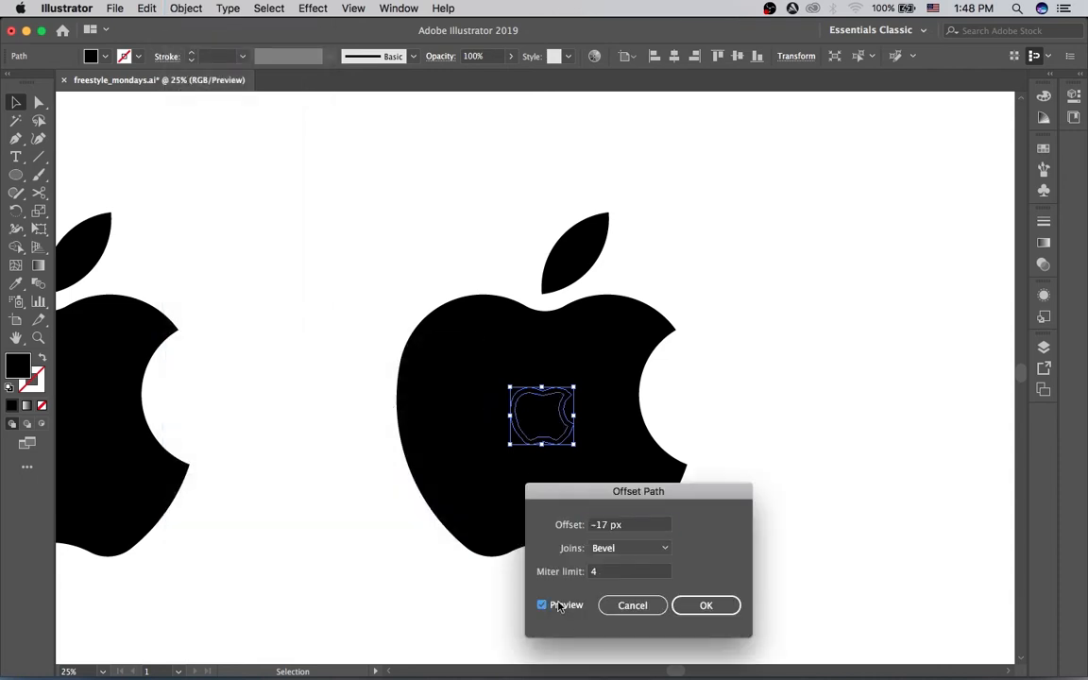
pyautogui.click(607, 522)
pyautogui.press('Up')
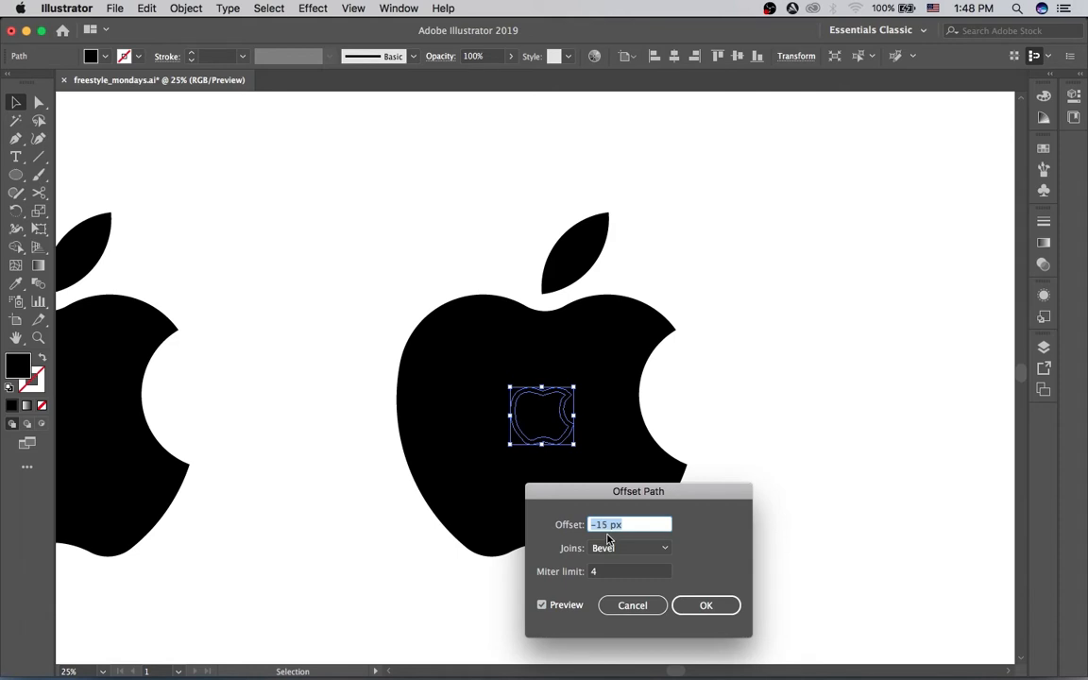
pyautogui.press('Down')
pyautogui.press('Down')
pyautogui.press('Down')
pyautogui.press('Down')
pyautogui.press('Down')
pyautogui.press('Down')
pyautogui.press('Down')
pyautogui.press('Down')
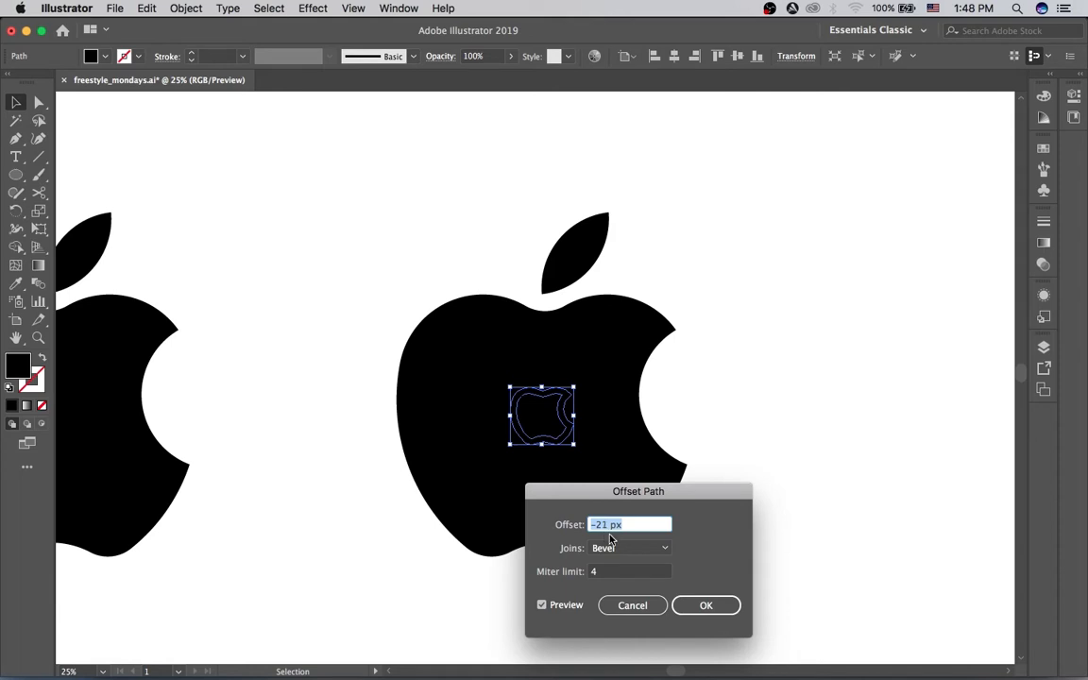
pyautogui.click(700, 605)
# Delete the outer of the two small apple outlines and select the remaining inner one
pyautogui.click(572, 572)
pyautogui.click(559, 445)
pyautogui.press('Delete')
pyautogui.click(563, 416)
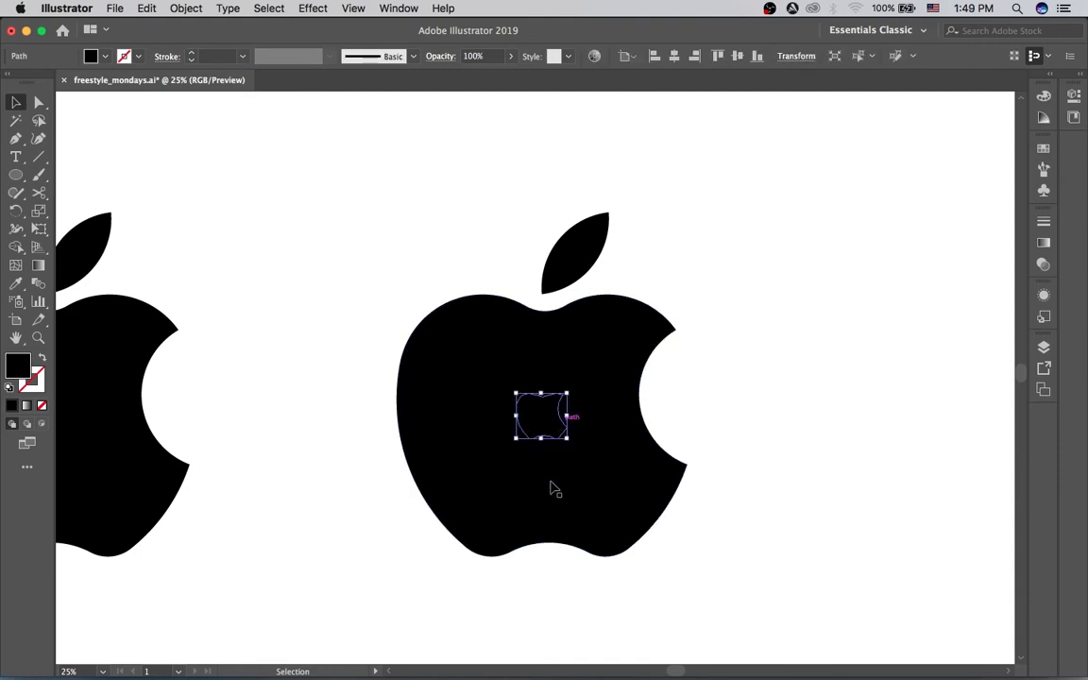
# Fill the small inner apple with light grey at 80% brightness and blend it with the large black body
pyautogui.click(1037, 96)
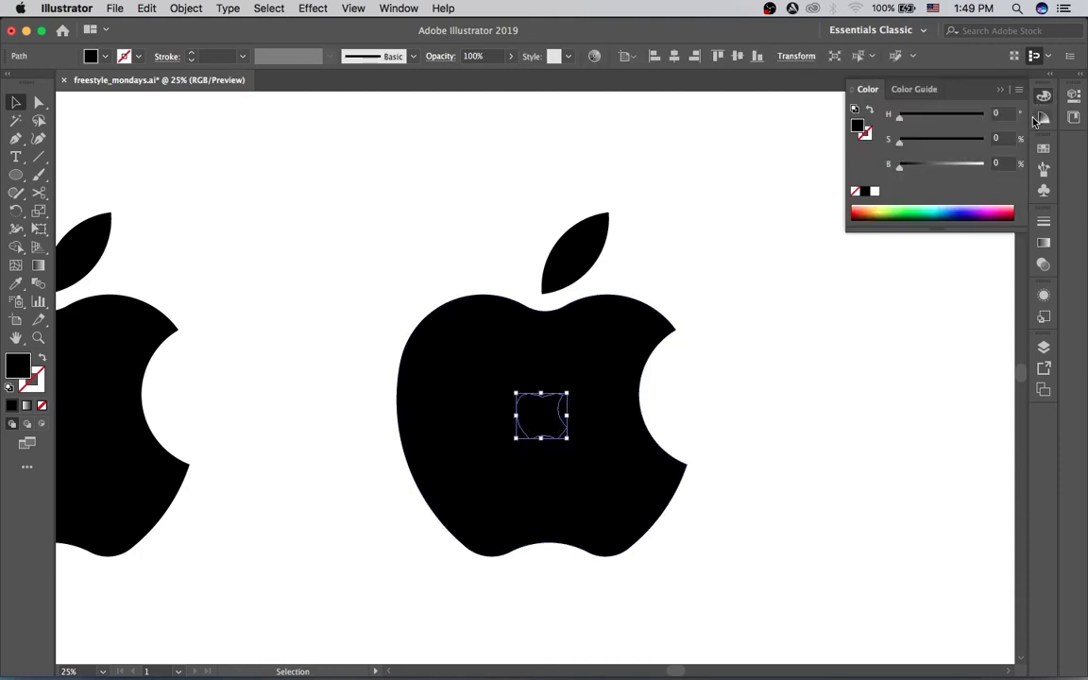
pyautogui.moveTo(921, 174); pyautogui.dragTo(971, 170)
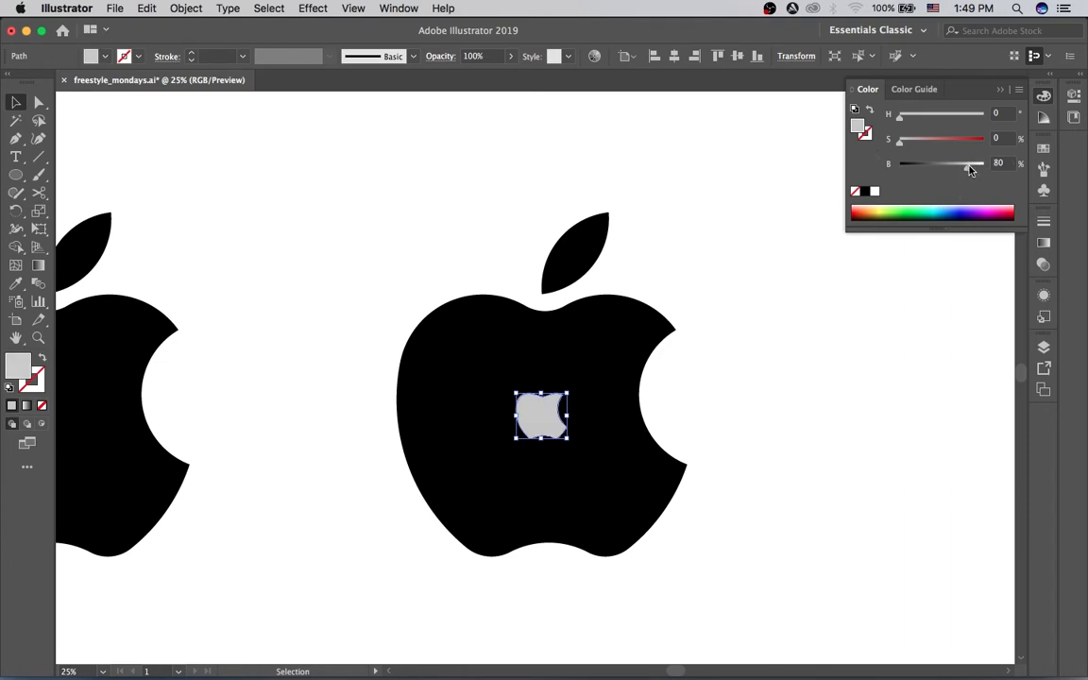
pyautogui.click(897, 352)
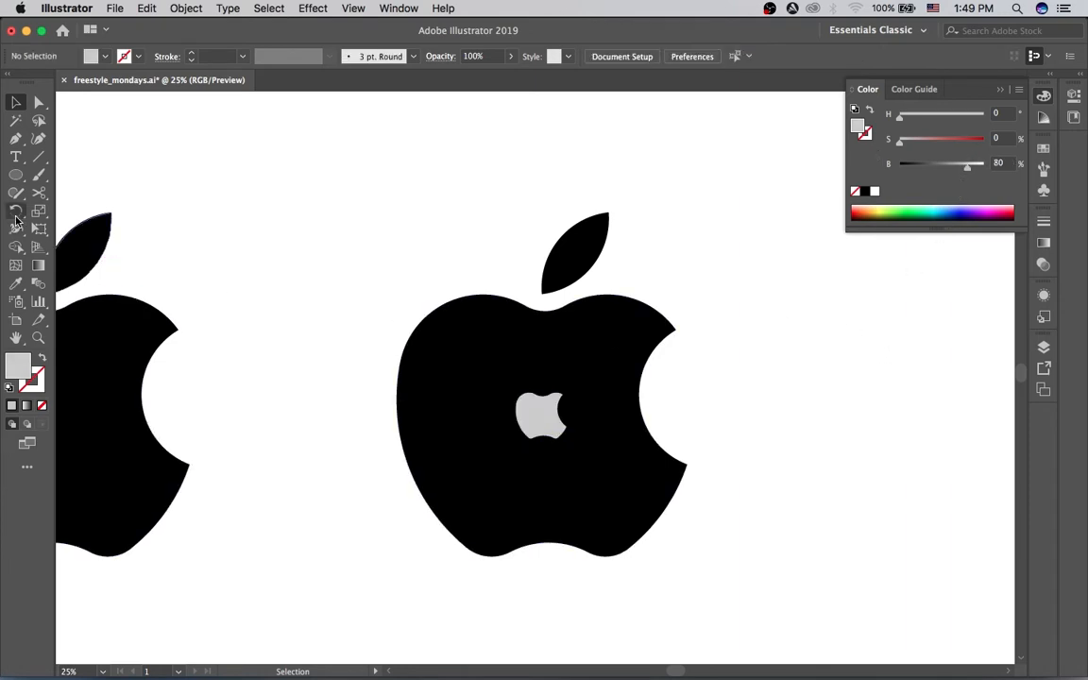
pyautogui.click(38, 281)
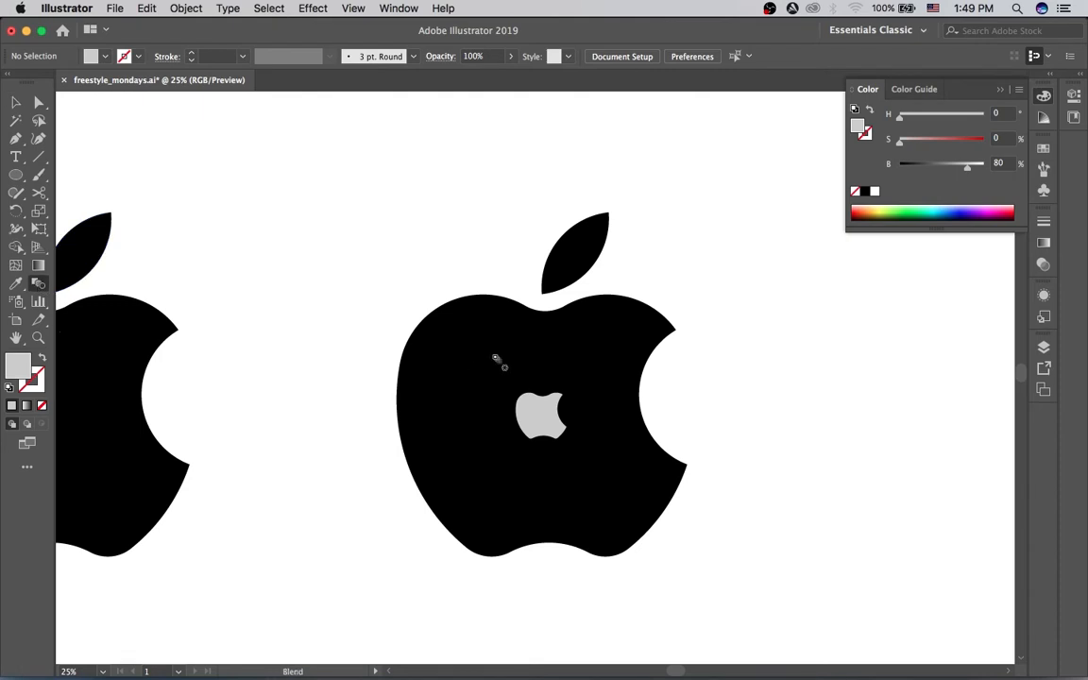
pyautogui.click(543, 415)
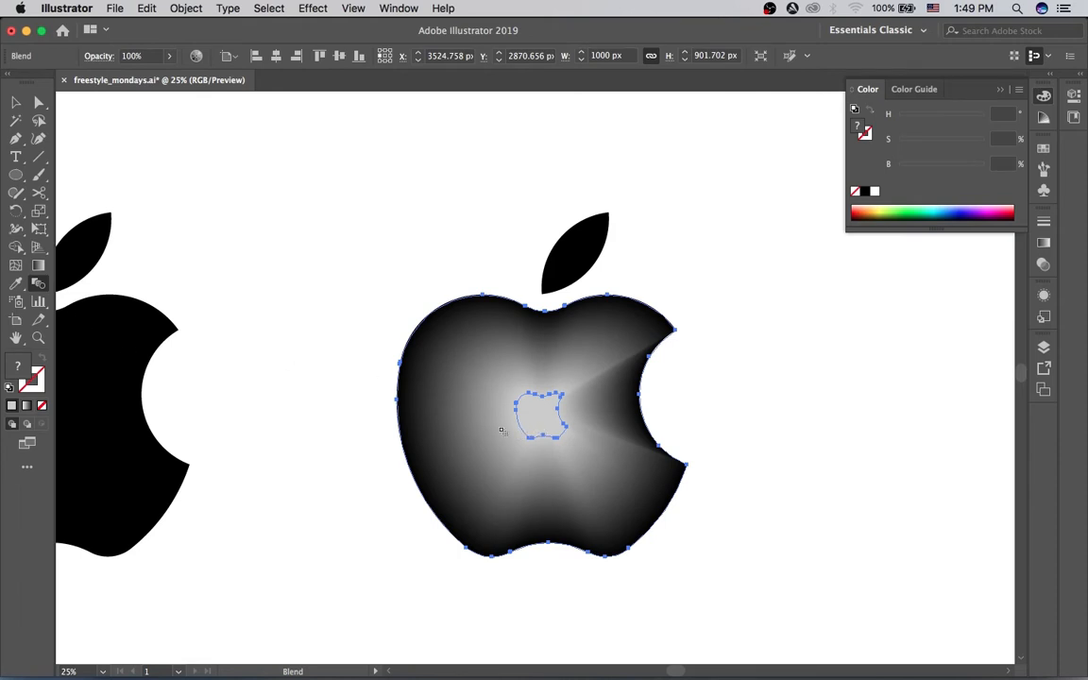
# Preview the apple blend with Specified Steps spacing at 8 steps and reduced to 3, and cancel the options
pyautogui.doubleClick(38, 284)
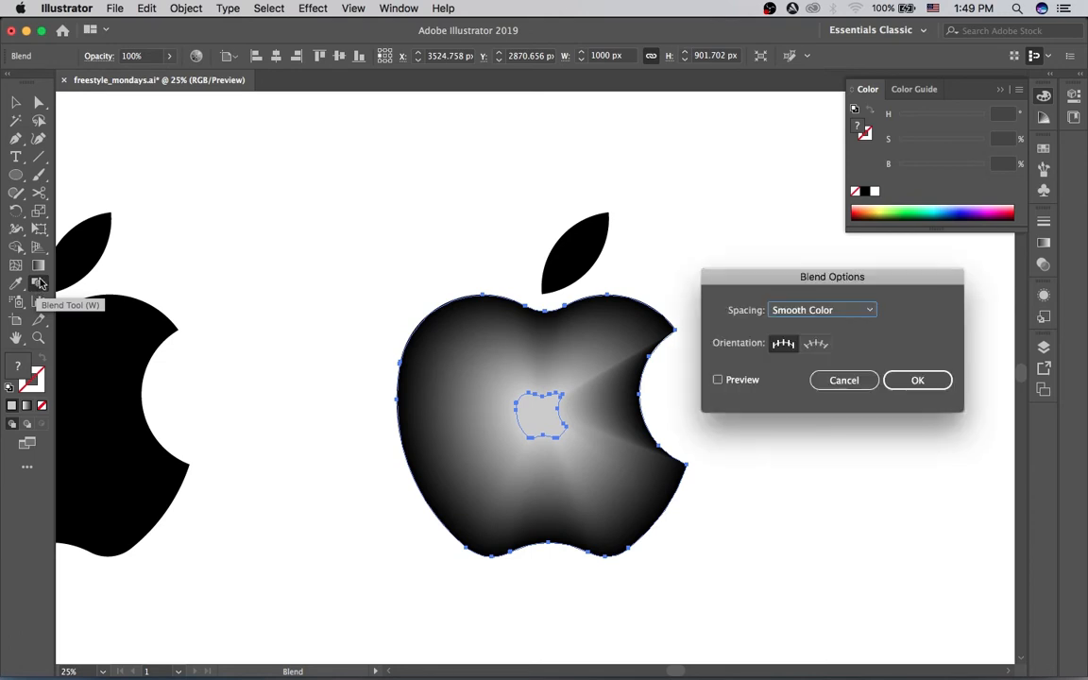
pyautogui.click(744, 381)
pyautogui.click(784, 311)
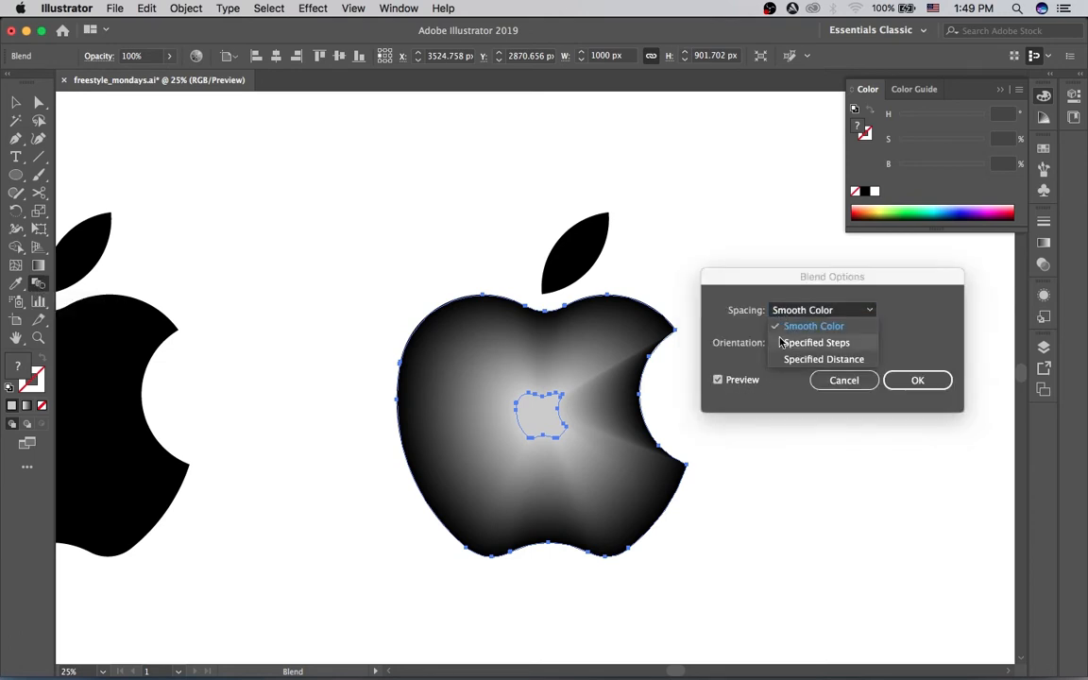
pyautogui.click(796, 342)
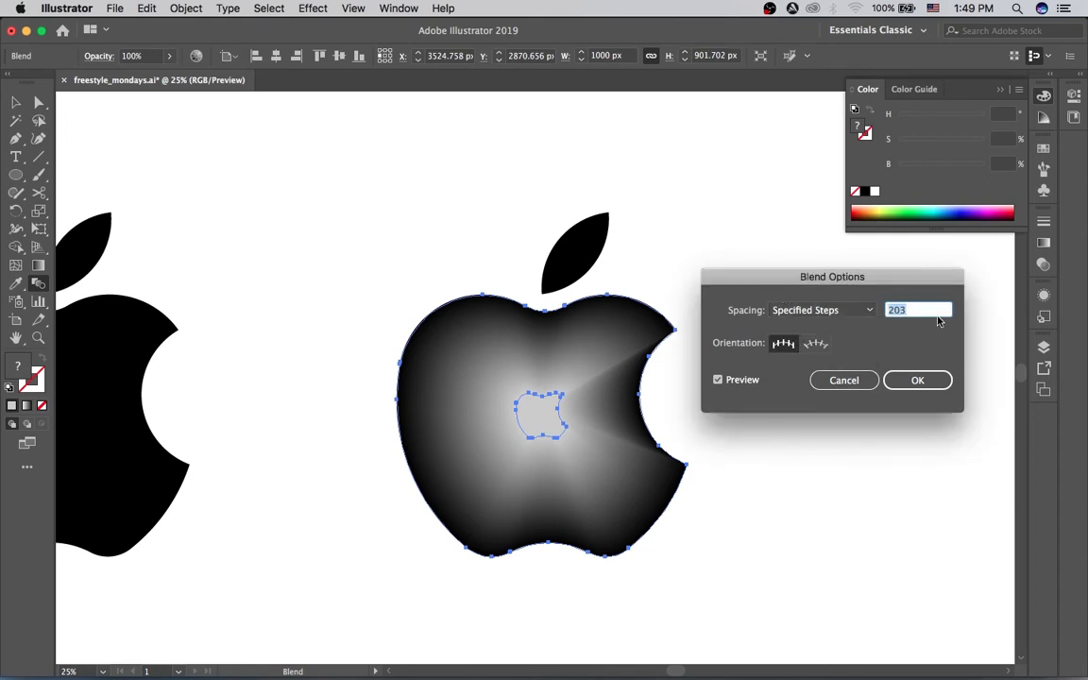
pyautogui.write('8')
pyautogui.press('Tab')
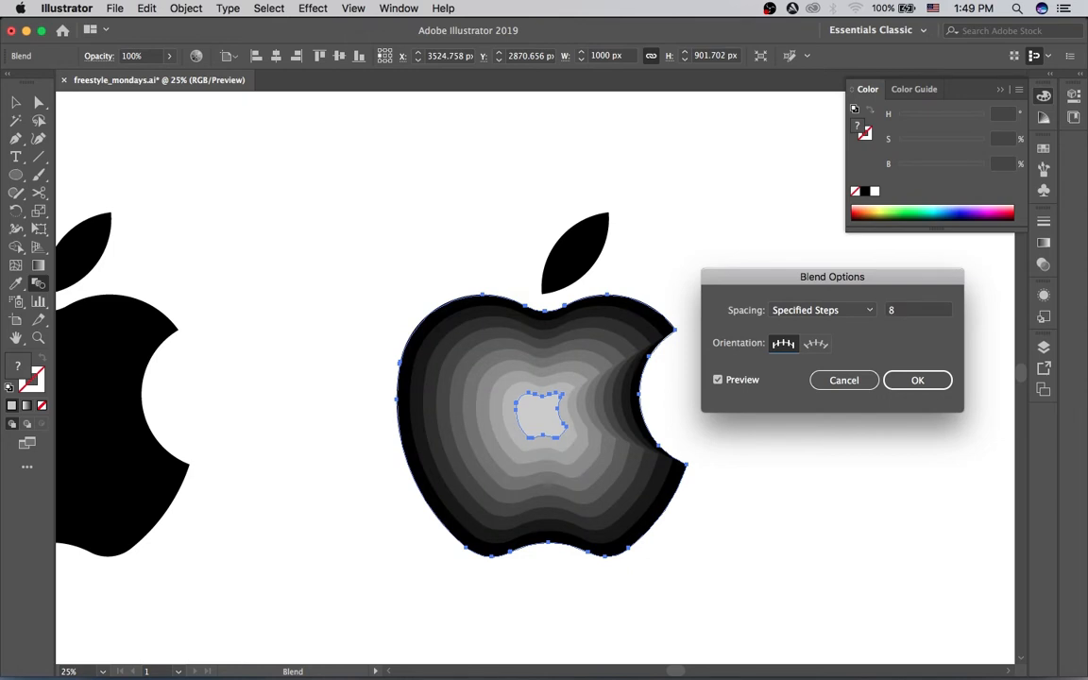
pyautogui.click(913, 310)
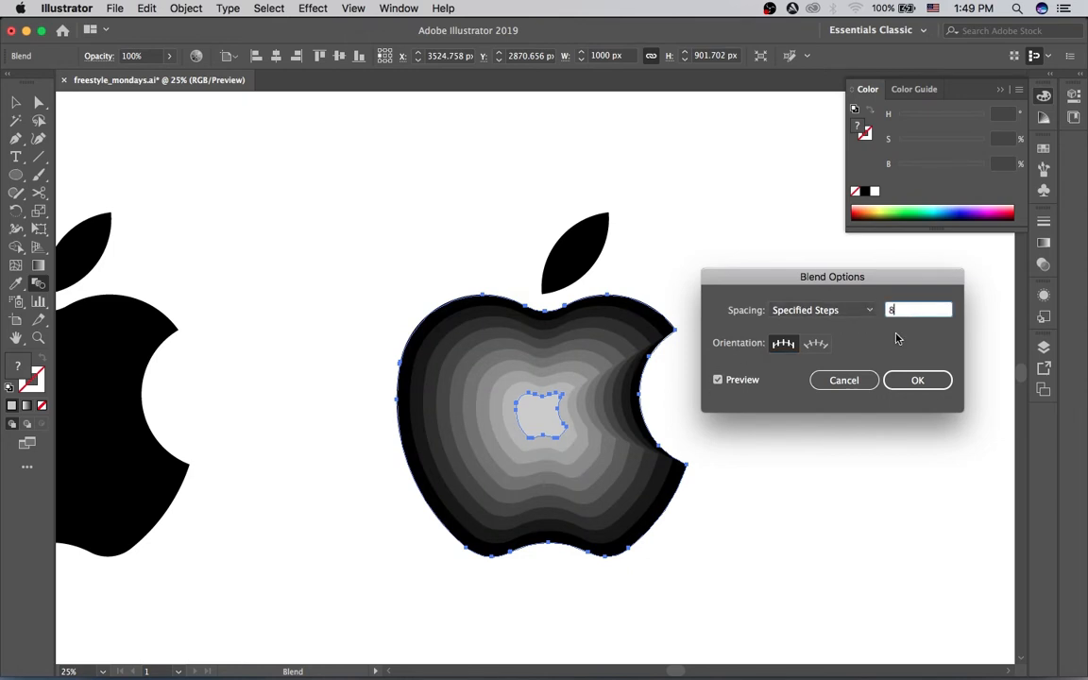
pyautogui.press('Down')
pyautogui.press('Down')
pyautogui.press('Down')
pyautogui.press('Up')
pyautogui.press('Down')
pyautogui.press('Down')
pyautogui.press('Down')
pyautogui.press('Down')
pyautogui.press('Down')
pyautogui.press('Up')
pyautogui.press('Up')
pyautogui.press('Up')
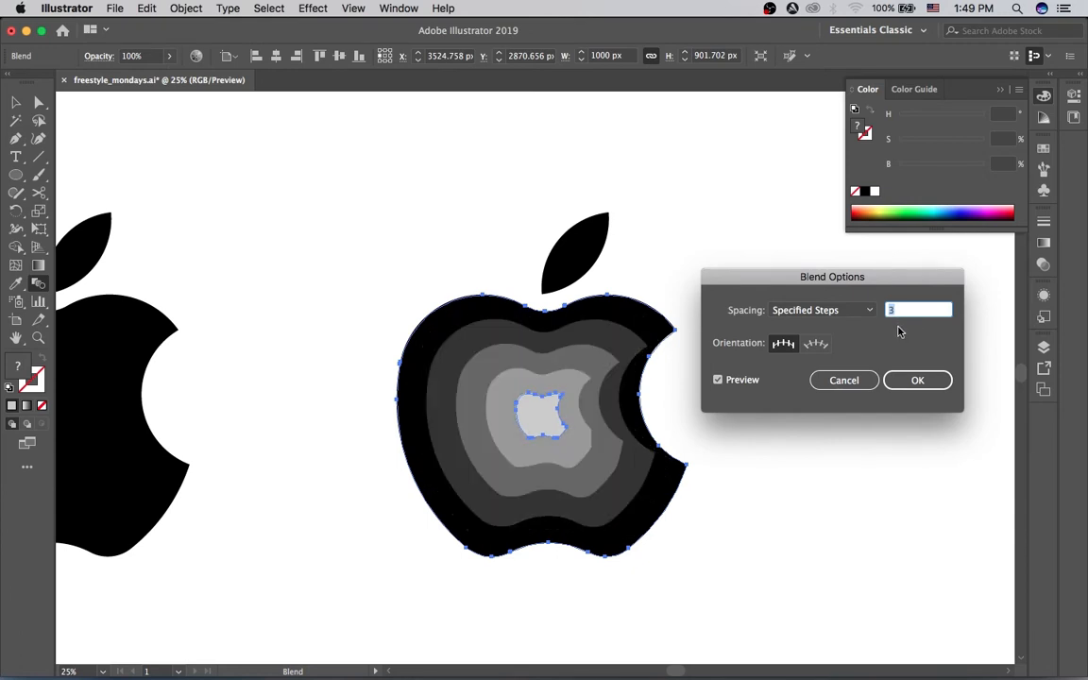
pyautogui.click(851, 386)
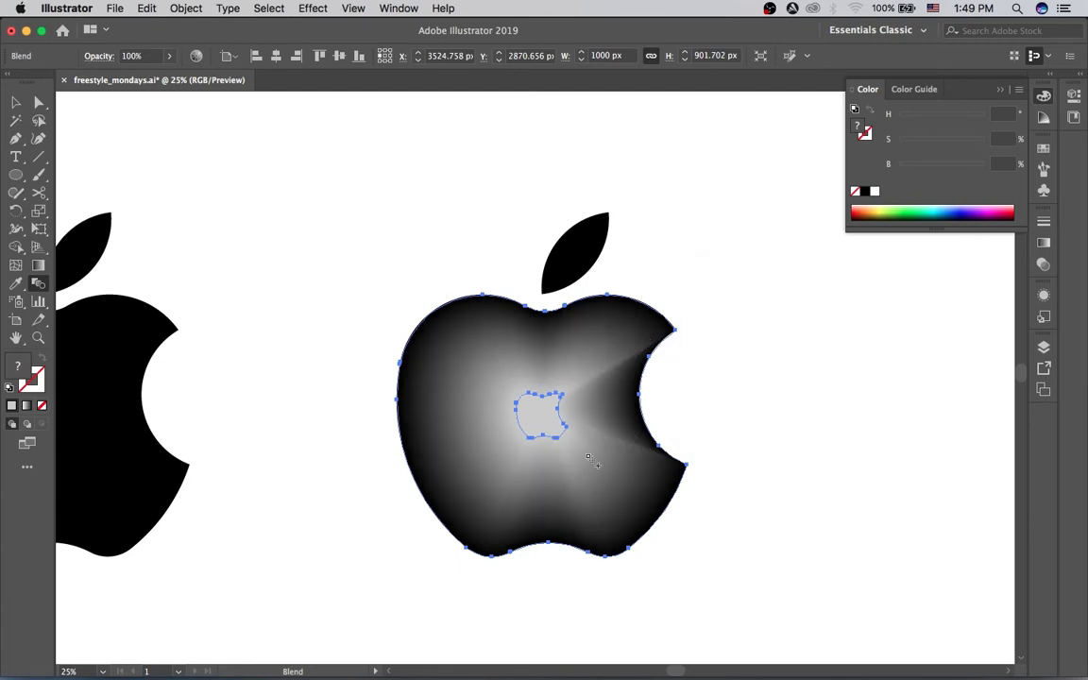
# Undo the blend, grey fill, outline deletion and path offset, back to the small black apple copy
pyautogui.press('v')
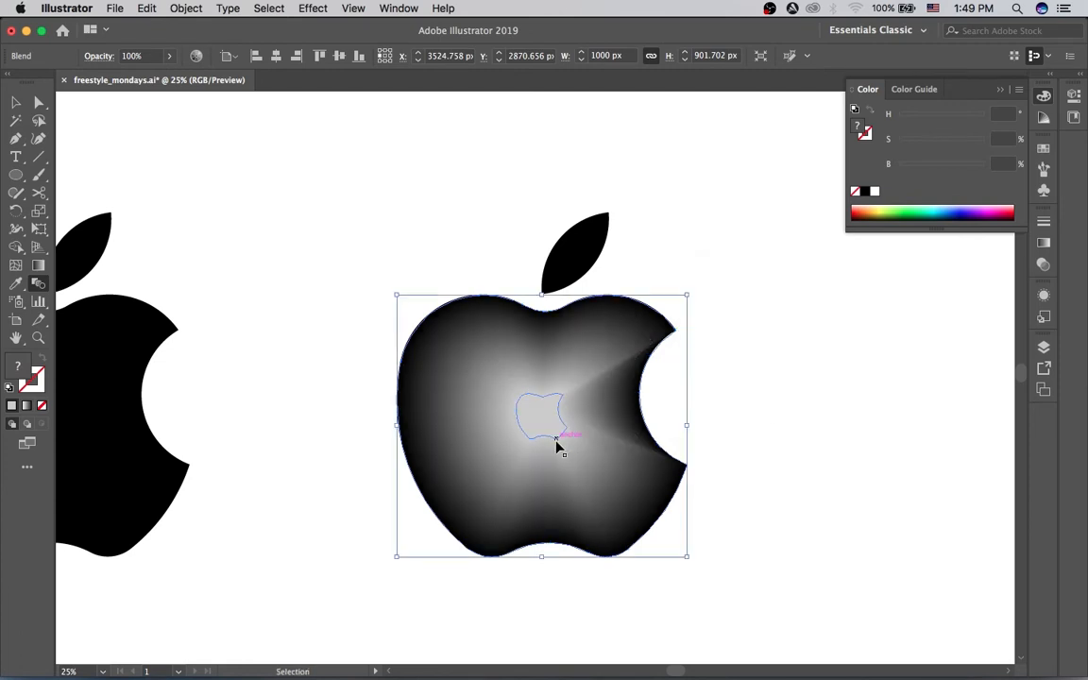
pyautogui.press('super+z')
pyautogui.press('super+z')
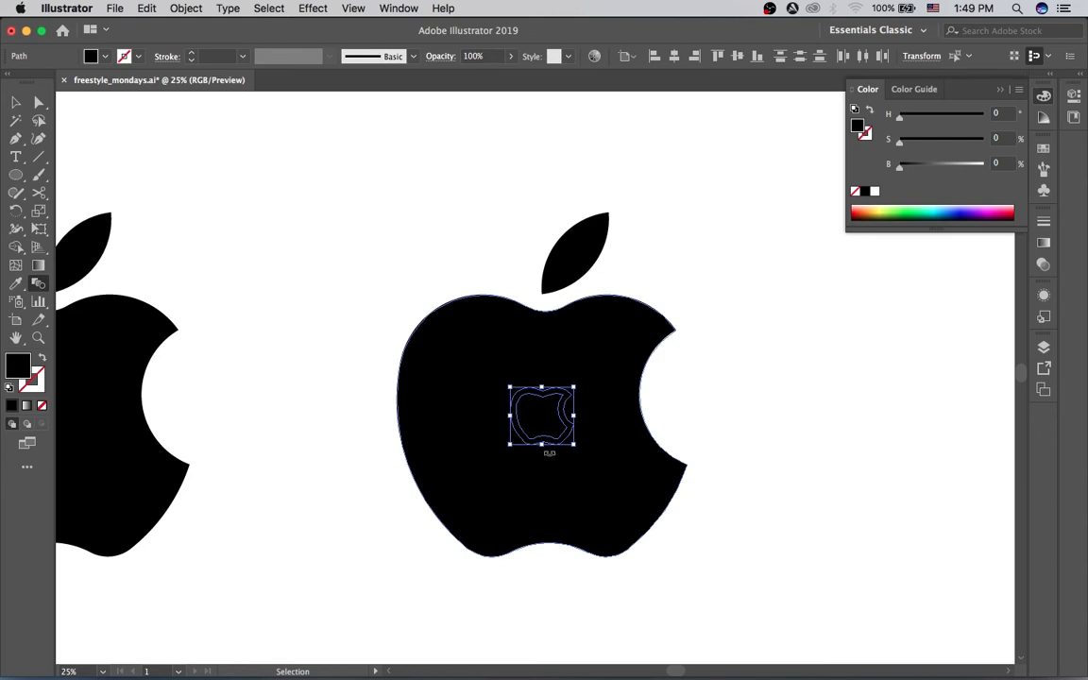
pyautogui.press('w')
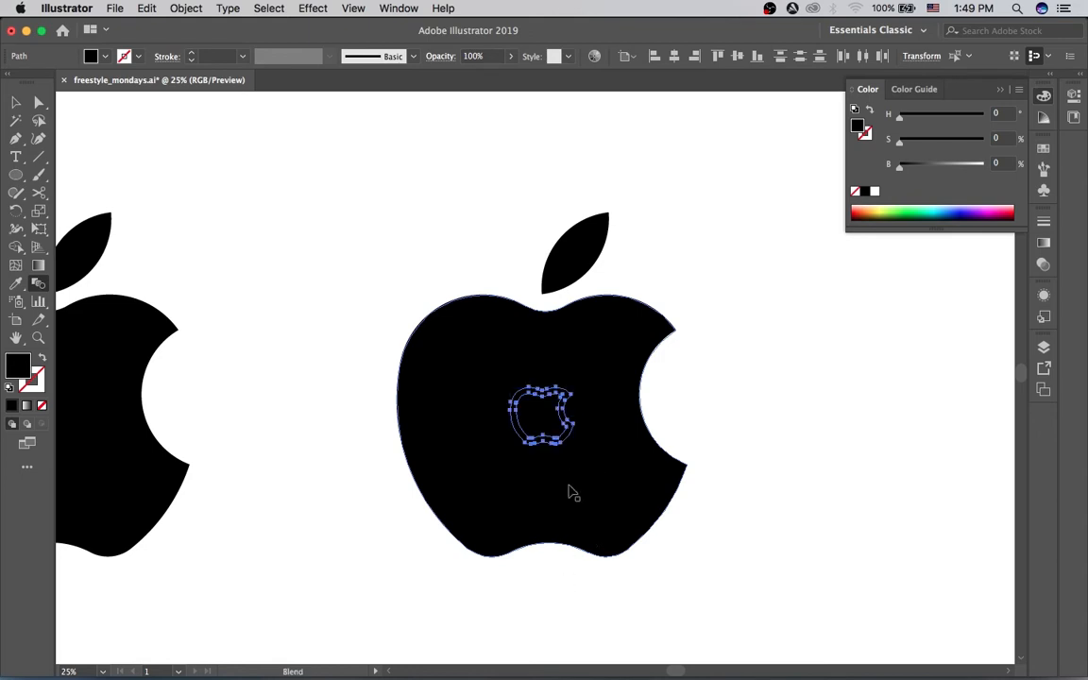
pyautogui.press('v')
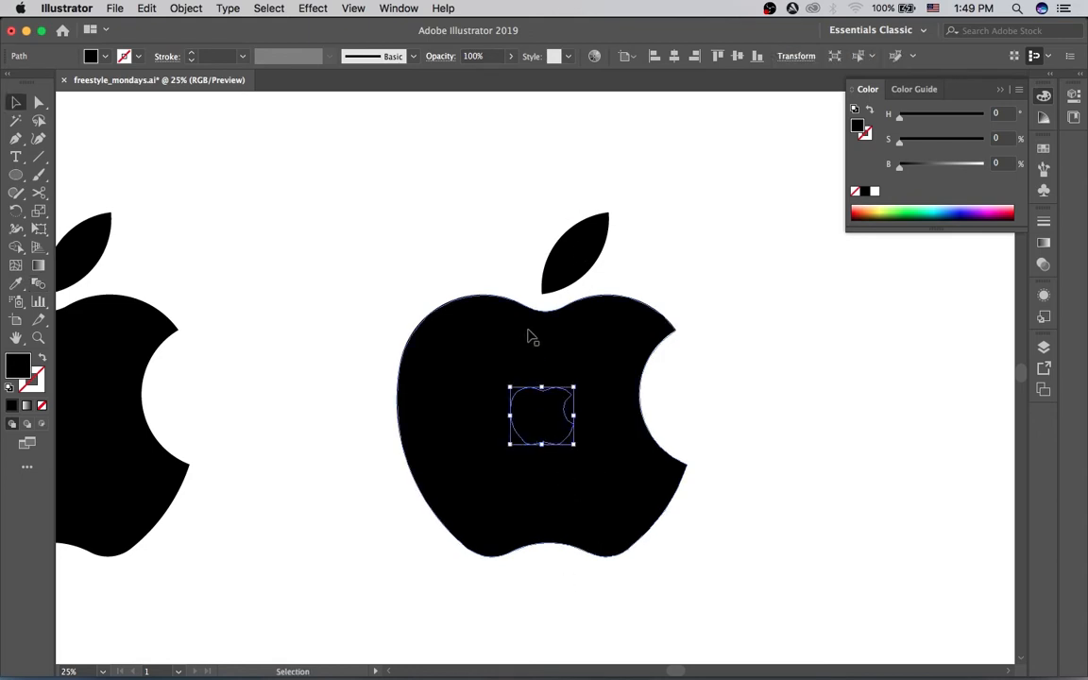
# Offset the path of the small inner apple by -12 px with bevel joins, using the preview
pyautogui.click(185, 7)
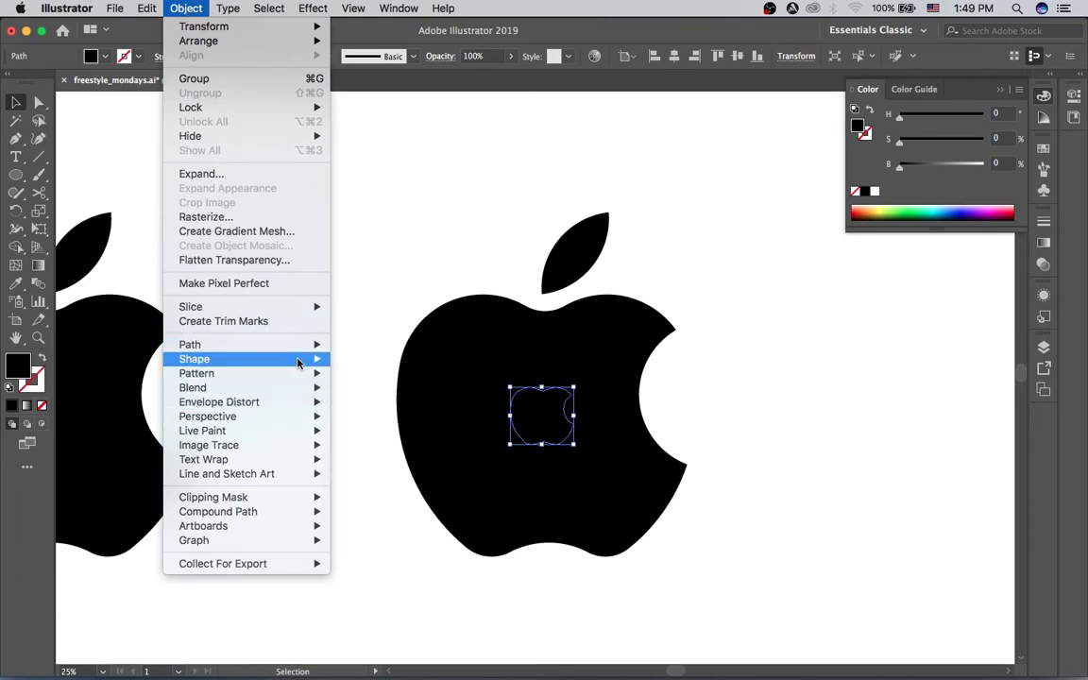
pyautogui.moveTo(284, 343)
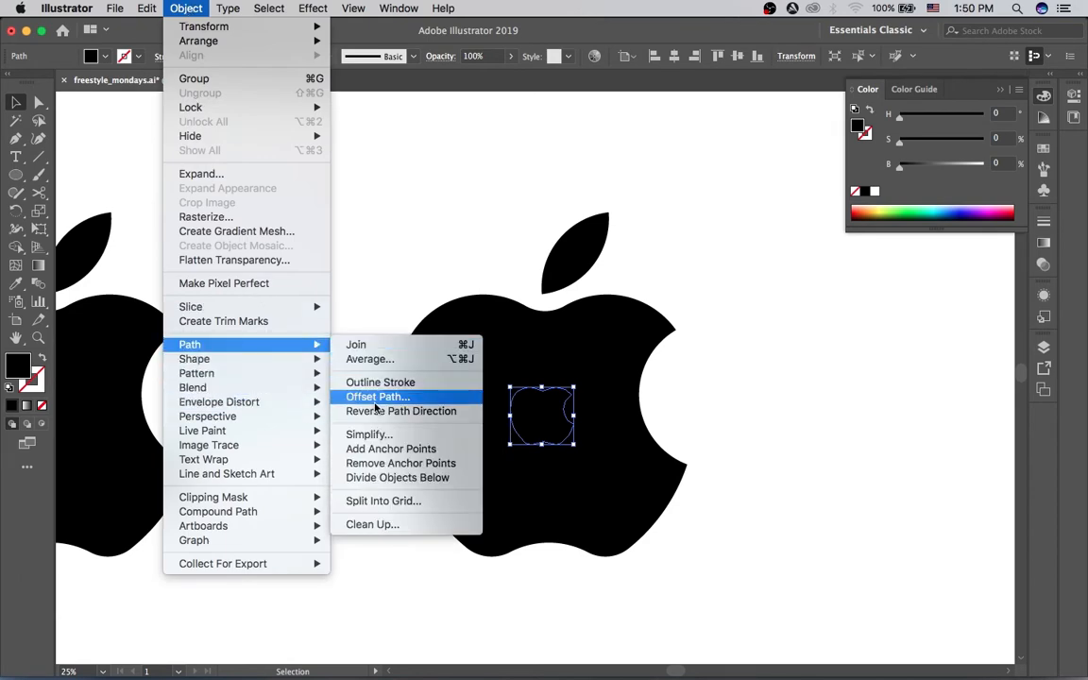
pyautogui.click(415, 396)
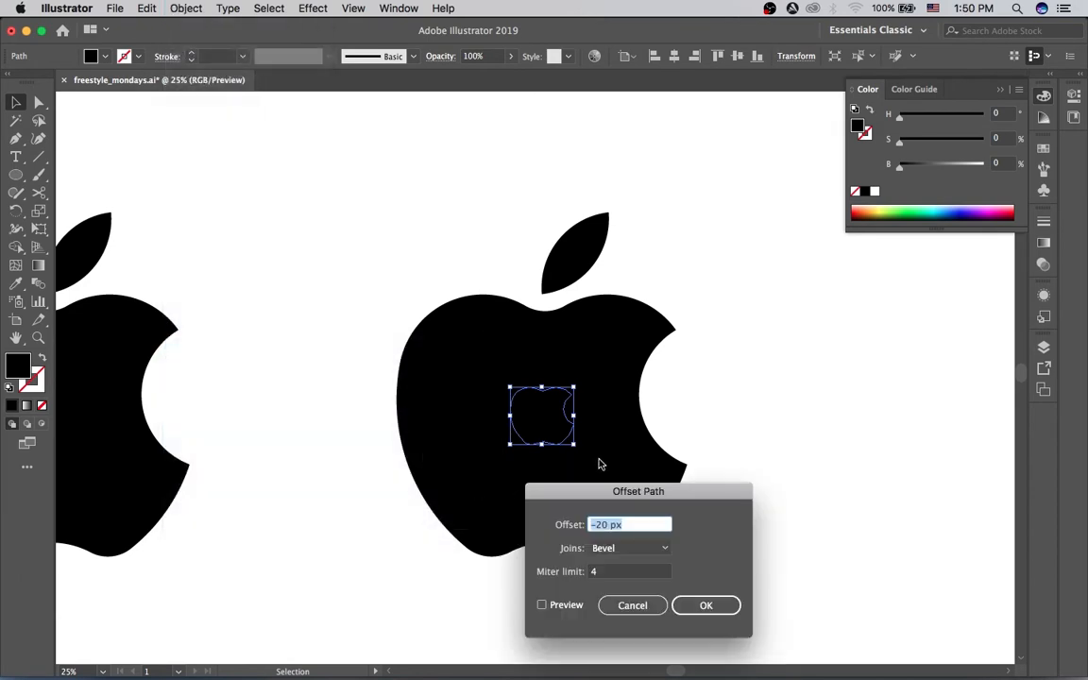
pyautogui.click(541, 604)
pyautogui.click(600, 525)
pyautogui.hotkey('shift', 'Up')
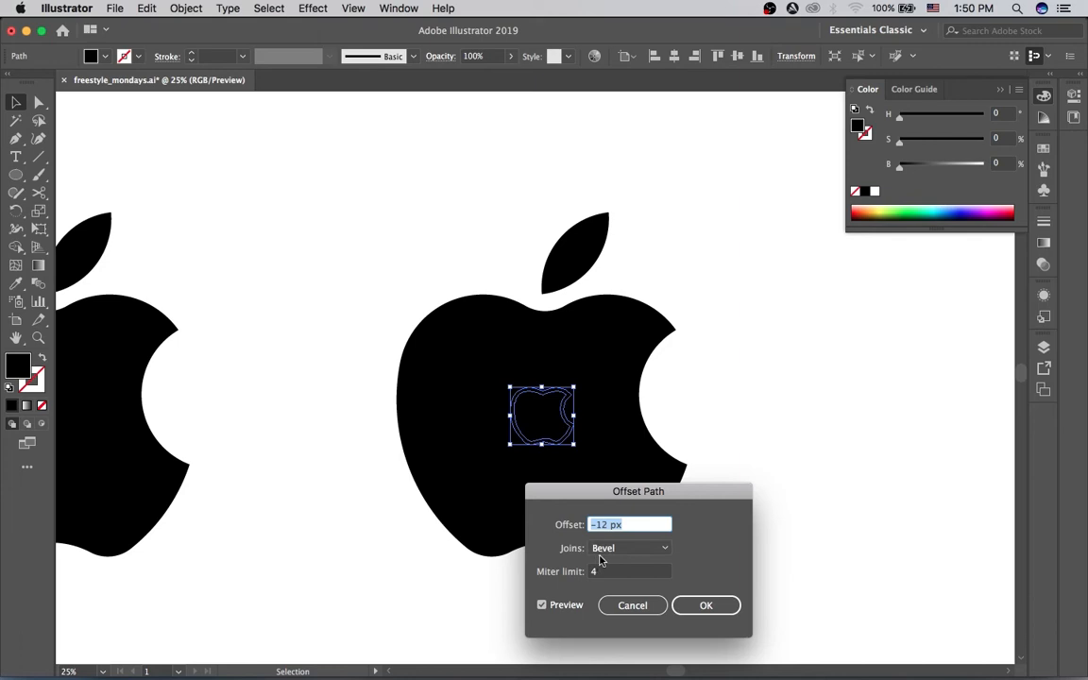
pyautogui.click(727, 608)
pyautogui.click(670, 584)
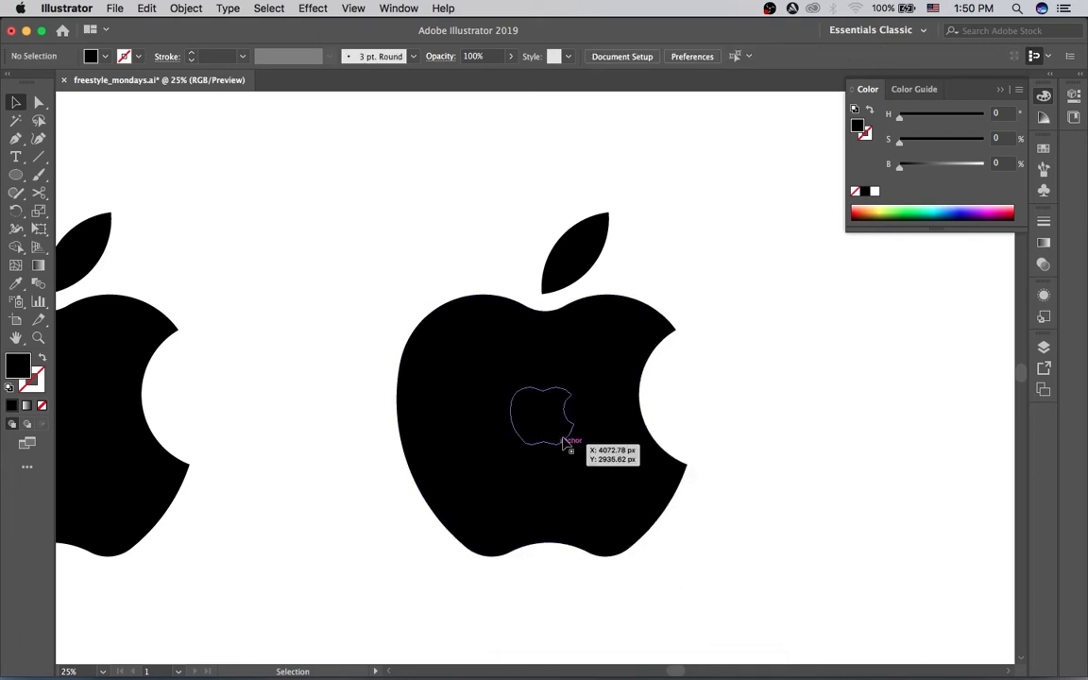
# Delete the outer of the two small apple outlines and fill the remaining one with grey at 60% brightness
pyautogui.click(569, 439)
pyautogui.press('Delete')
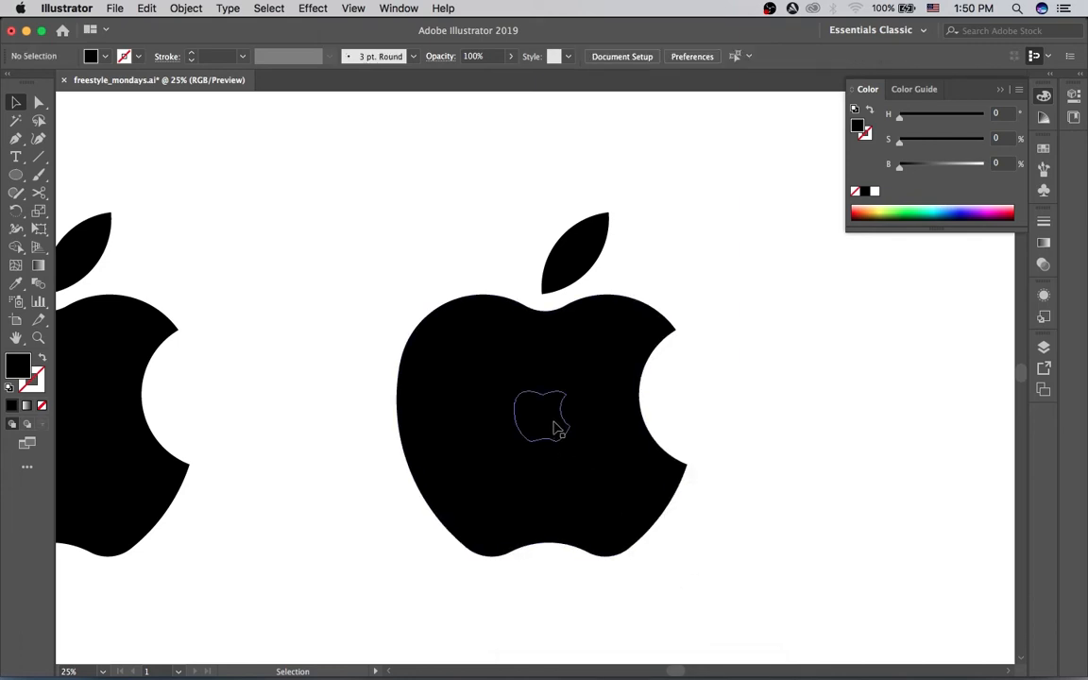
pyautogui.click(559, 429)
pyautogui.click(950, 166)
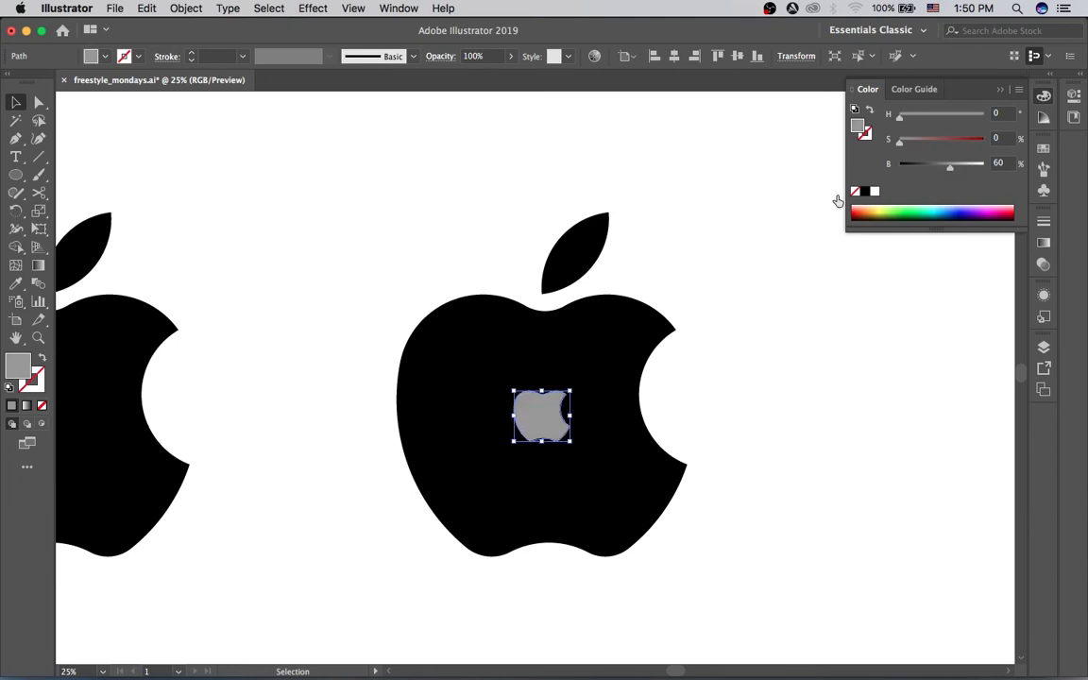
pyautogui.click(314, 213)
# Blend the large black apple body with the small grey apple, previewing Specified Steps spacing at 7 steps
pyautogui.click(38, 283)
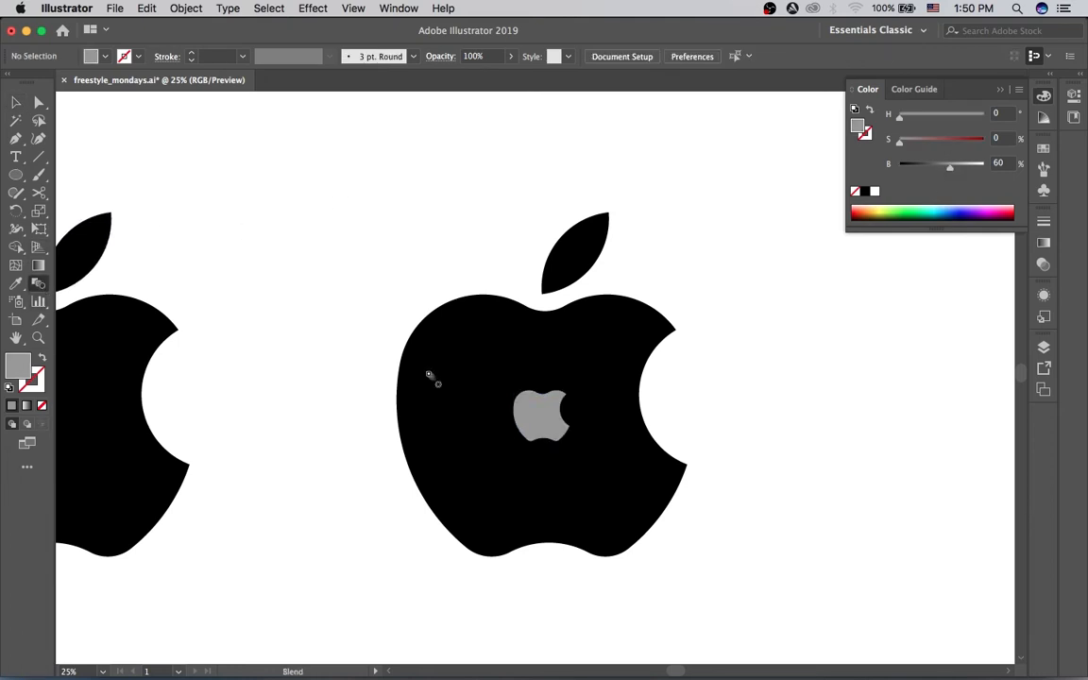
pyautogui.click(547, 415)
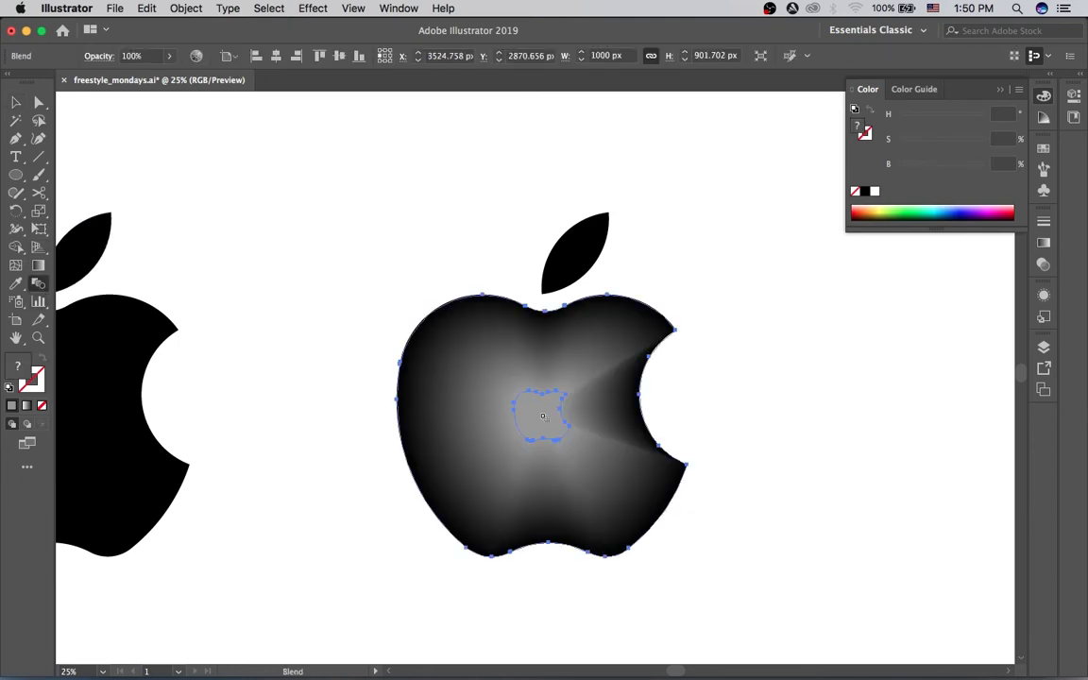
pyautogui.press('Return')
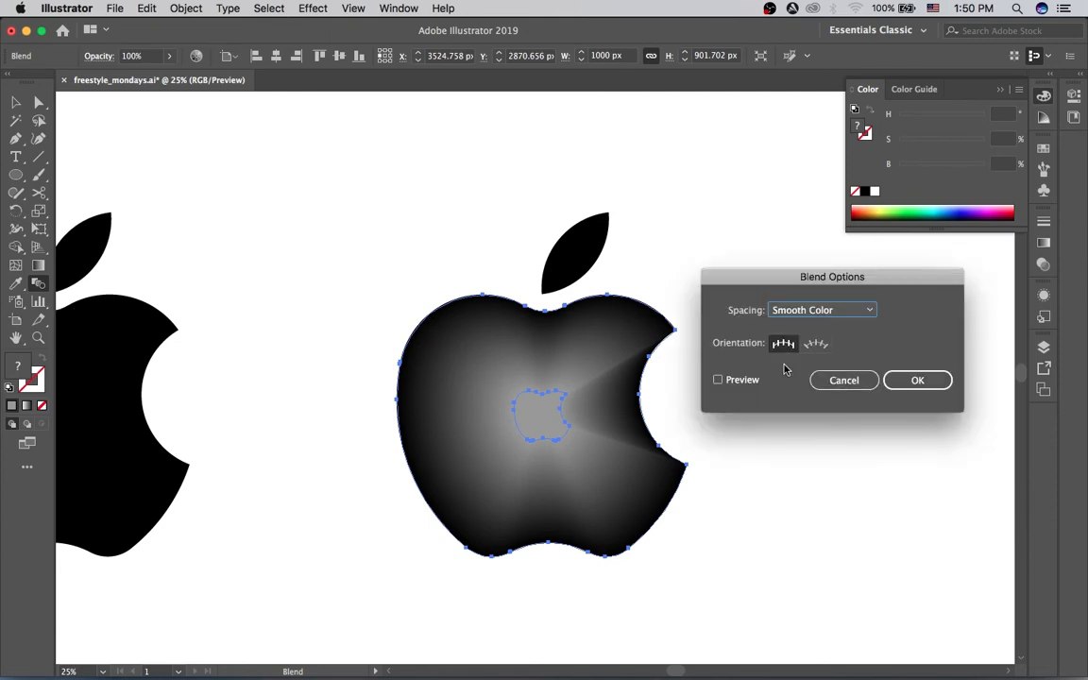
pyautogui.click(742, 379)
pyautogui.click(810, 311)
pyautogui.click(805, 343)
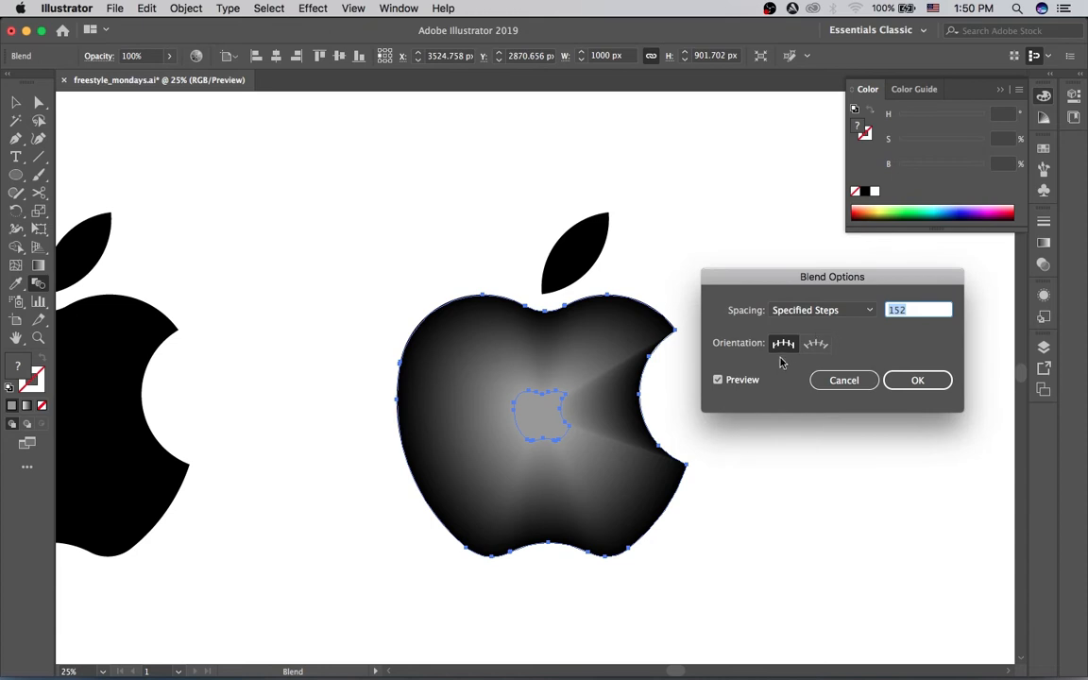
pyautogui.write('7')
pyautogui.press('Tab')
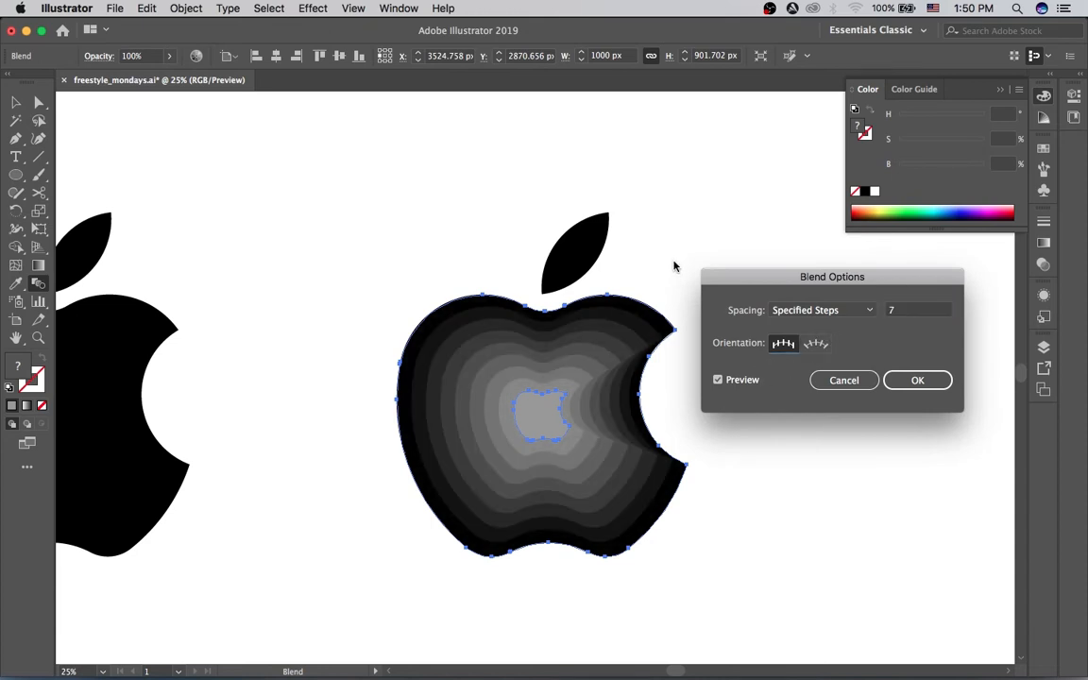
# Reduce the apple blend to 4 specified steps, apply the options and deselect the artwork
pyautogui.click(913, 309)
pyautogui.press('Down')
pyautogui.press('Down')
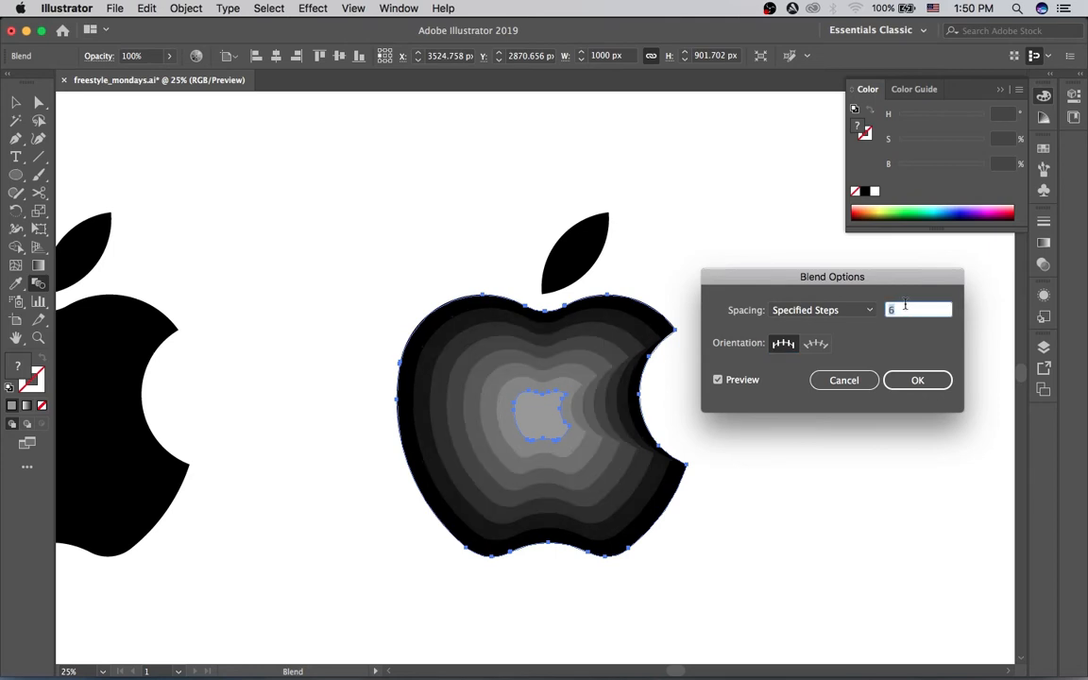
pyautogui.press('Up')
pyautogui.press('Up')
pyautogui.press('Down')
pyautogui.press('Down')
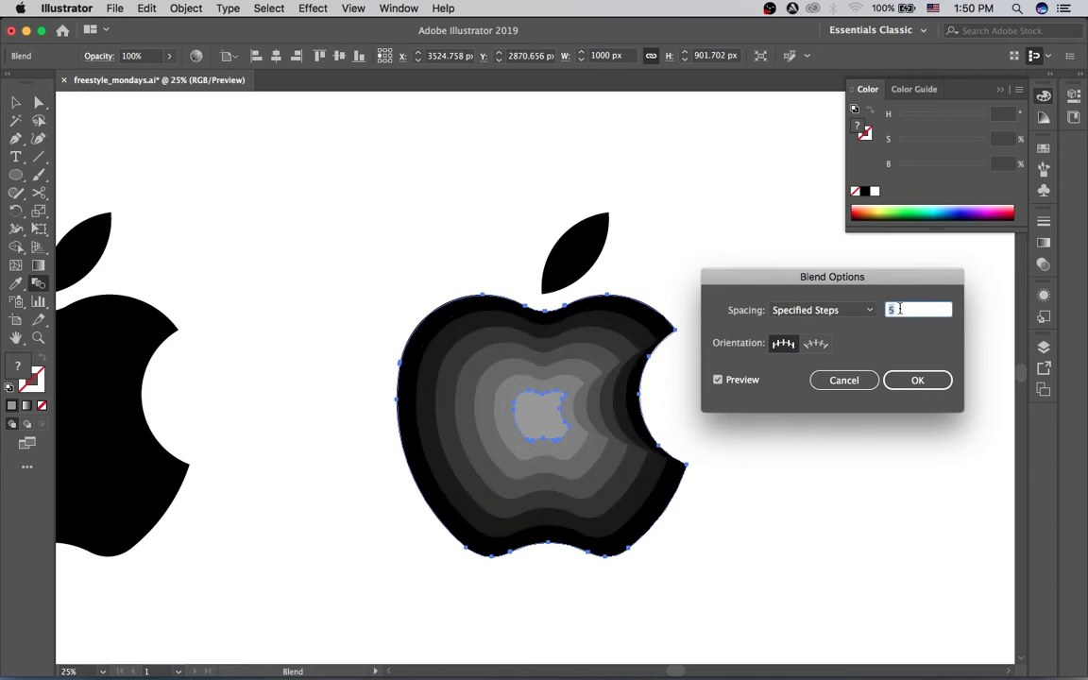
pyautogui.click(914, 310)
pyautogui.press('Down')
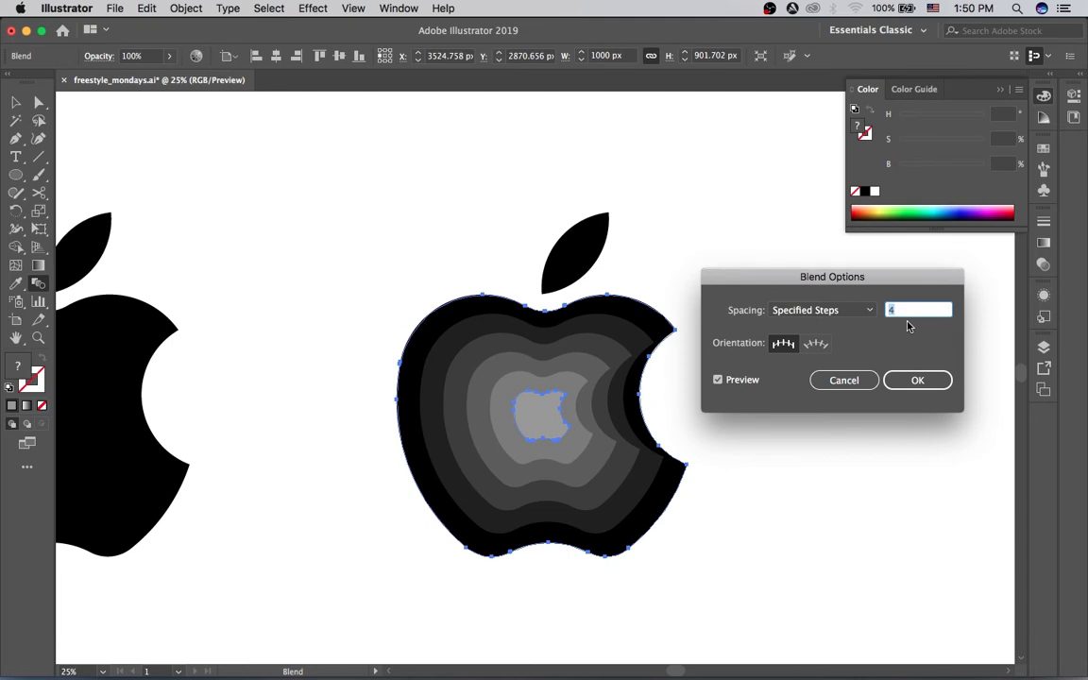
pyautogui.press('Up')
pyautogui.press('Down')
pyautogui.click(921, 380)
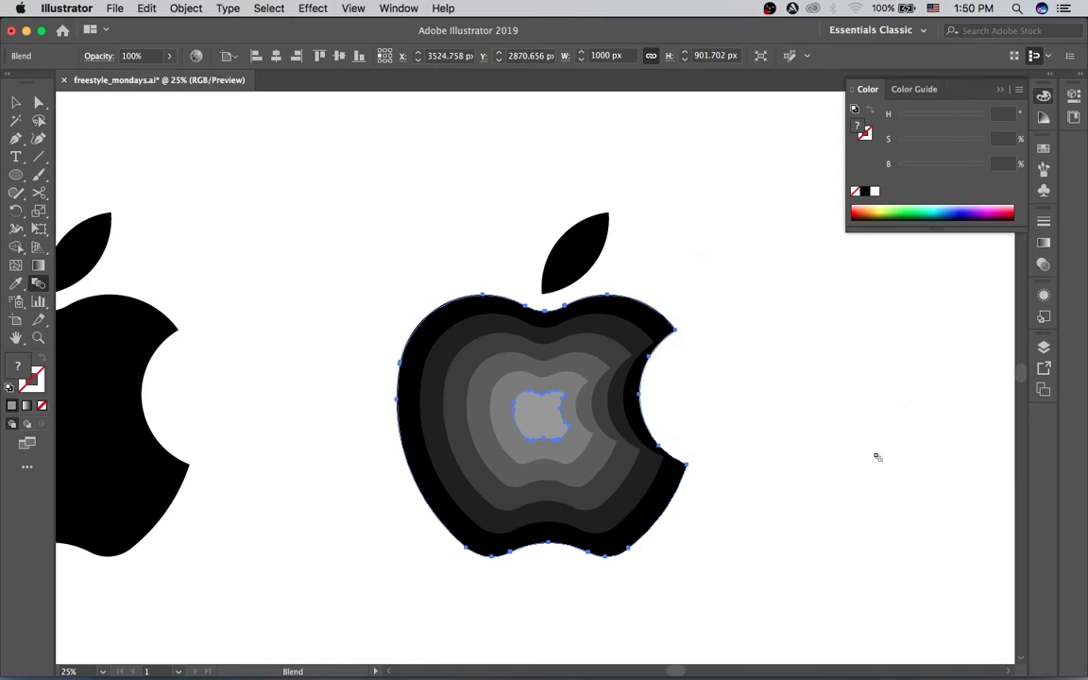
pyautogui.press('v')
pyautogui.click(729, 294)
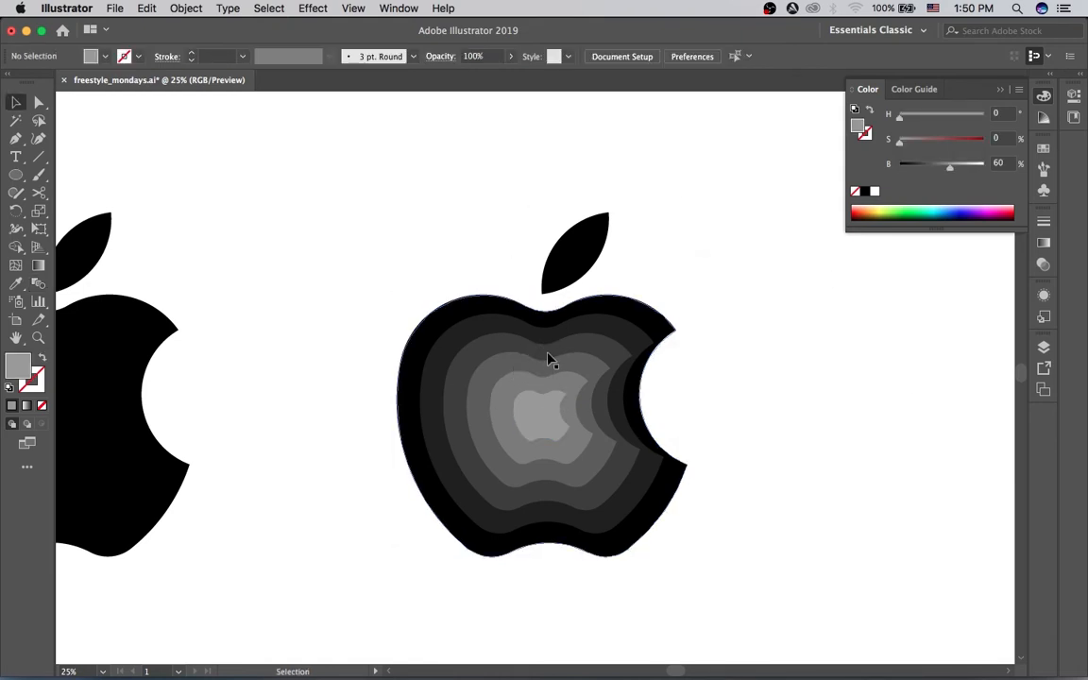
# Create a much smaller, scaled-down copy of the black leaf at the leaf's centre
pyautogui.click(570, 277)
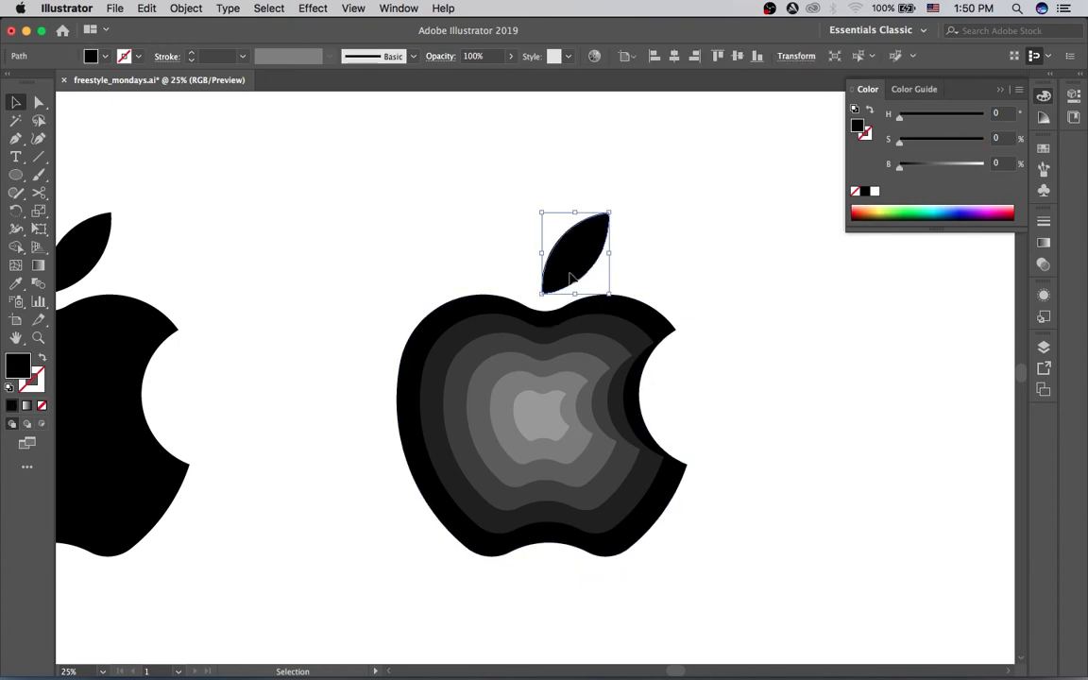
pyautogui.moveTo(609, 233); pyautogui.dragTo(585, 245)
pyautogui.click(571, 186)
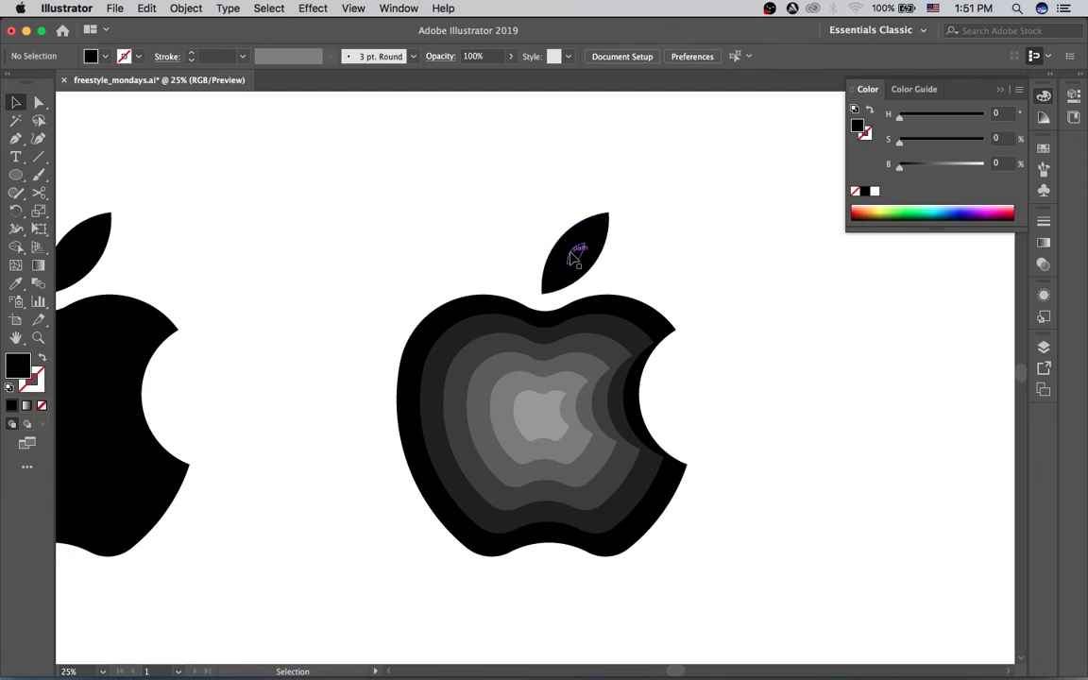
# Fill the small inner leaf with the grey sampled from the apple blend's centre shape
pyautogui.click(572, 253)
pyautogui.moveTo(949, 162); pyautogui.dragTo(976, 164)
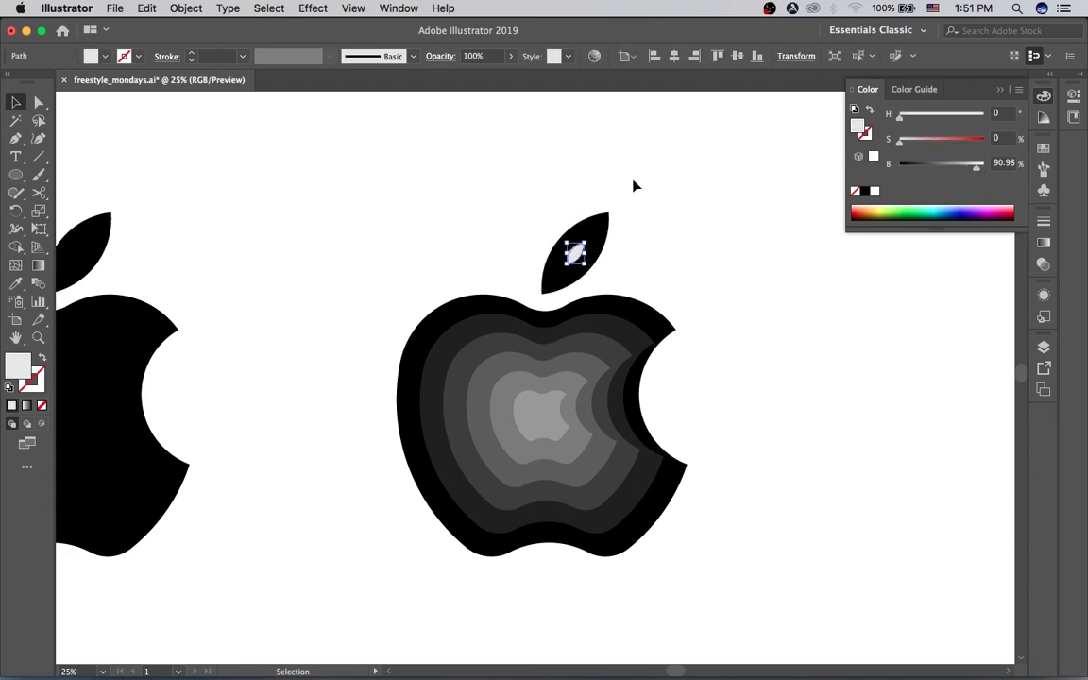
pyautogui.press('i')
pyautogui.click(547, 409)
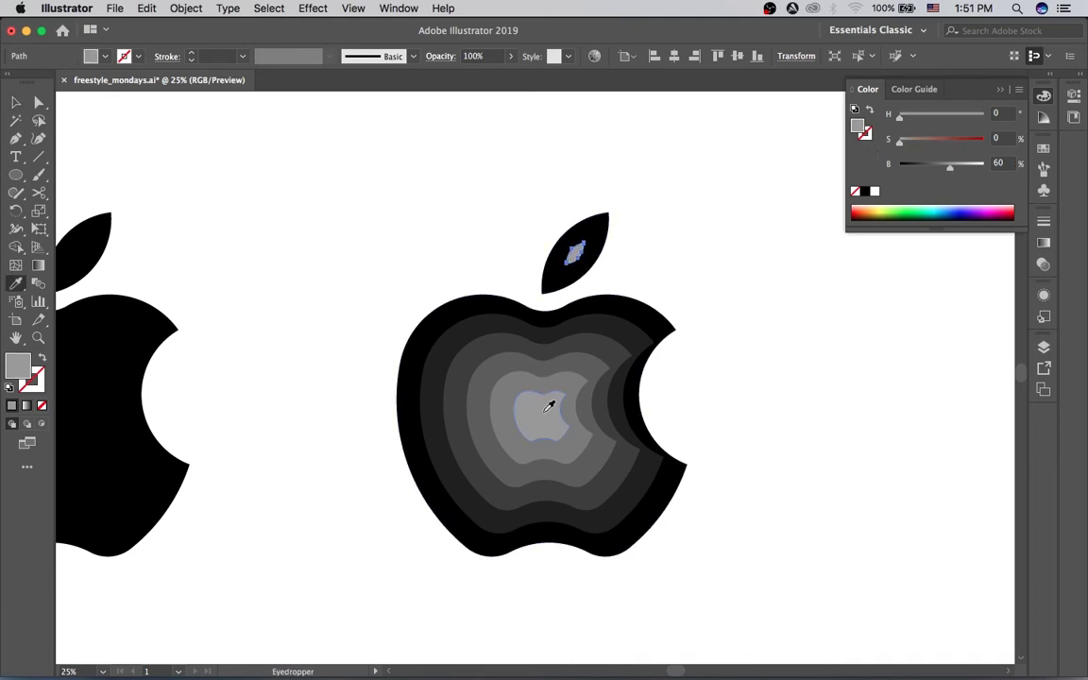
pyautogui.press('v')
pyautogui.click(522, 201)
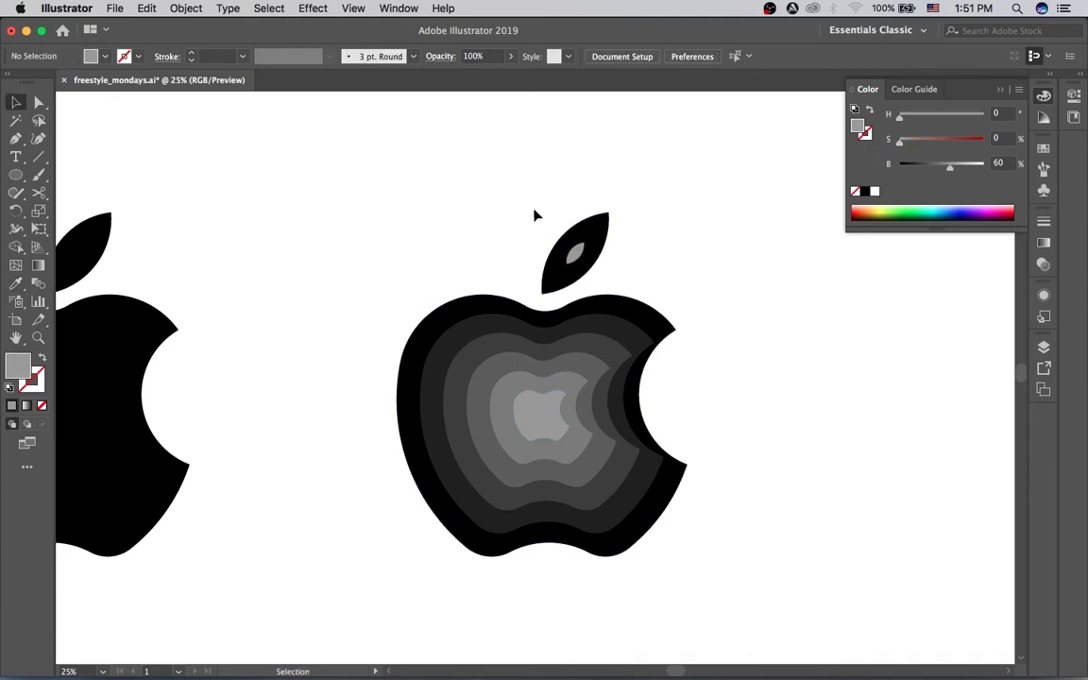
# Blend the black leaf with its small grey inner leaf, previewing Specified Steps spacing at 4 steps
pyautogui.click(548, 269)
pyautogui.click(39, 282)
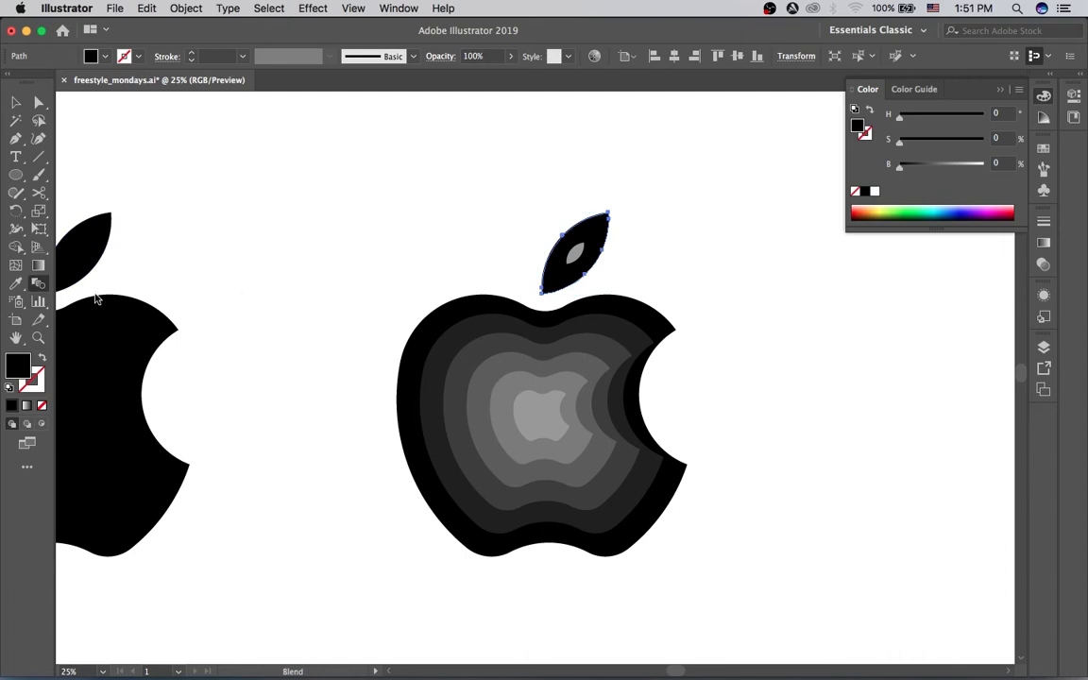
pyautogui.click(570, 281)
pyautogui.click(575, 253)
pyautogui.press('Return')
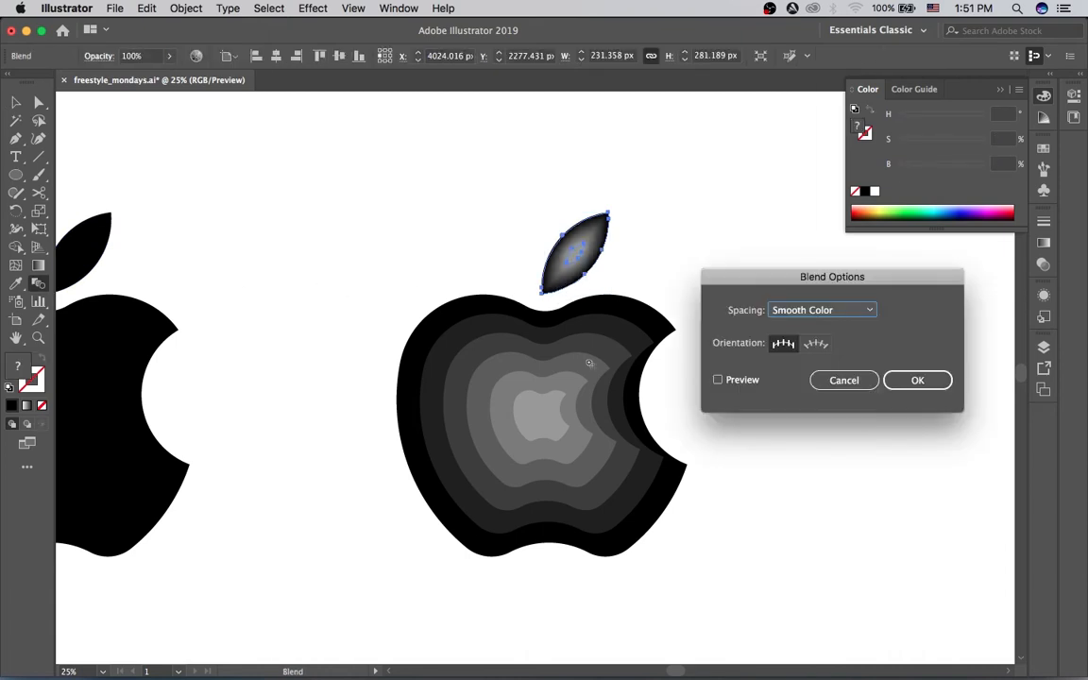
pyautogui.click(751, 381)
pyautogui.click(803, 310)
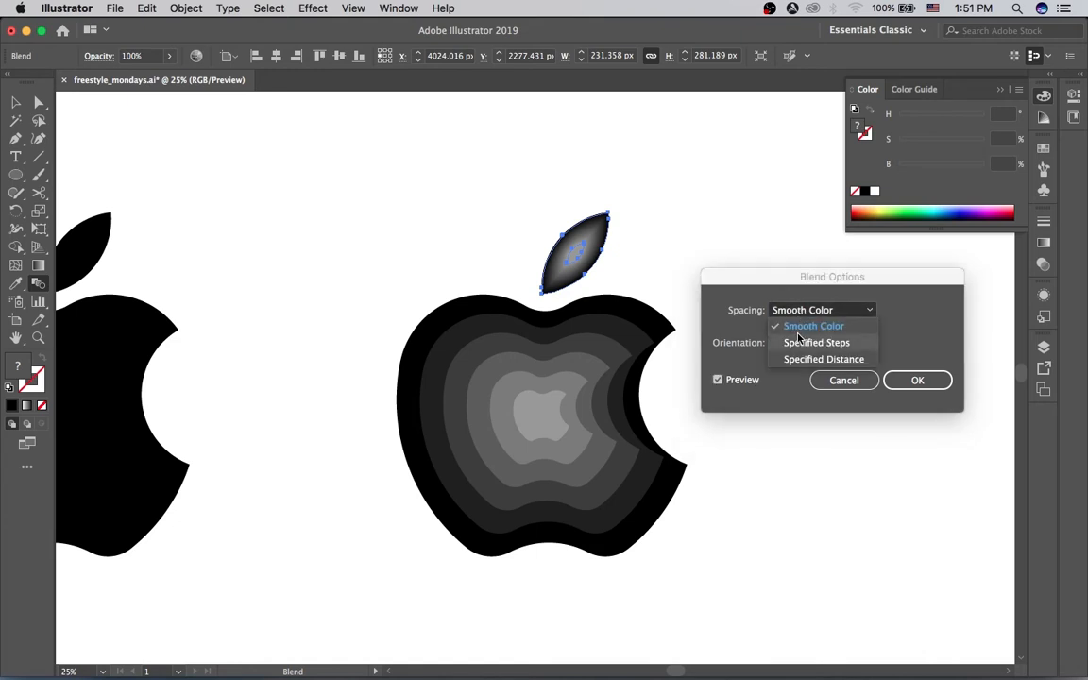
pyautogui.click(799, 341)
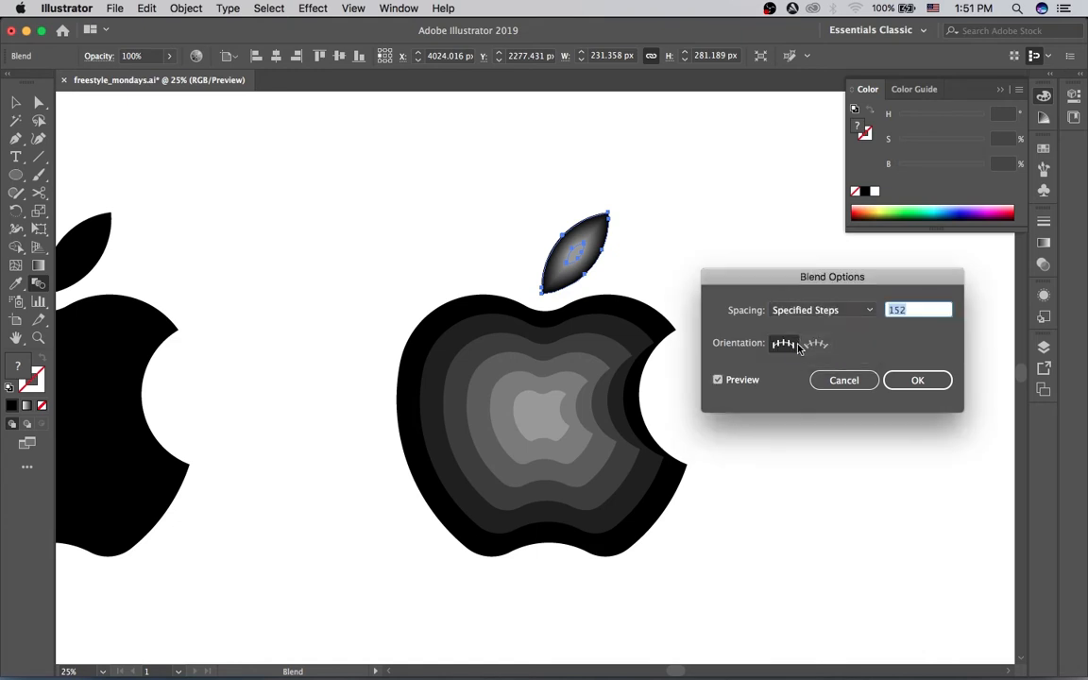
pyautogui.write('4')
pyautogui.press('Tab')
# Try different step counts for the leaf blend, apply it with 3 specified steps and deselect it
pyautogui.click(918, 310)
pyautogui.press('Down')
pyautogui.press('Up')
pyautogui.press('Up')
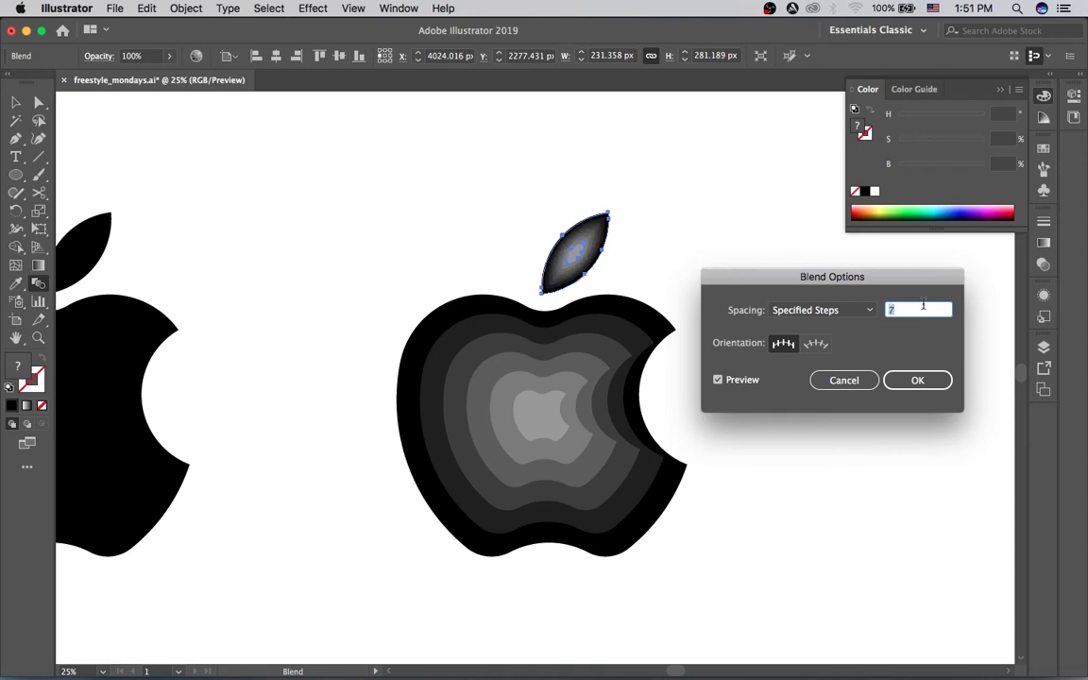
pyautogui.press('Down')
pyautogui.press('Down')
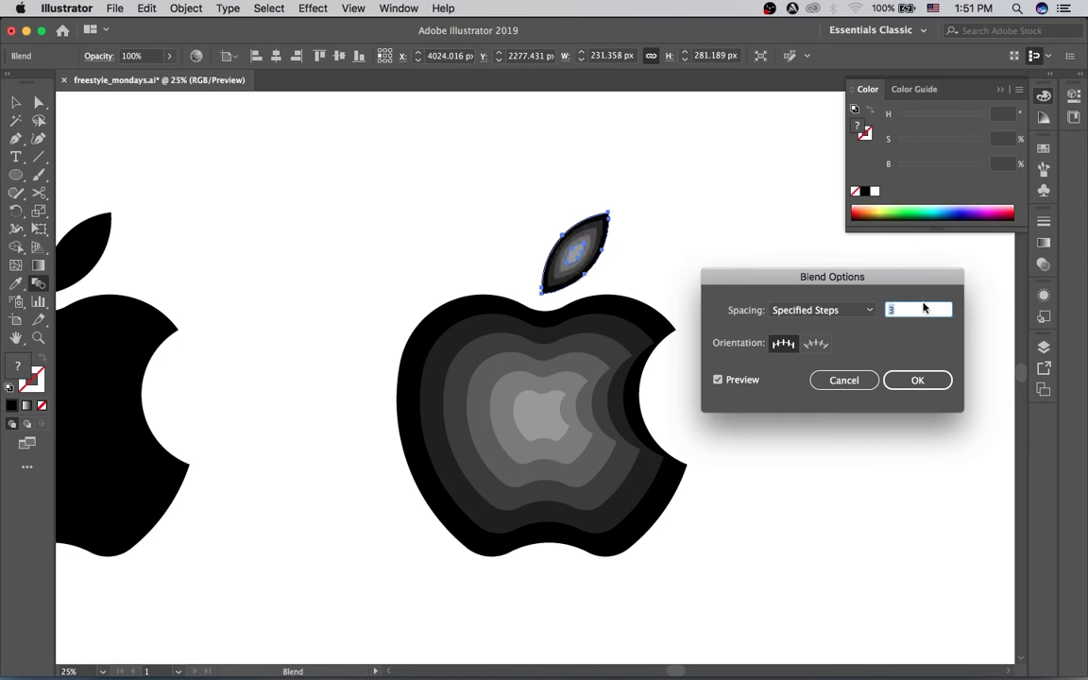
pyautogui.press('Down')
pyautogui.press('Up')
pyautogui.press('Return')
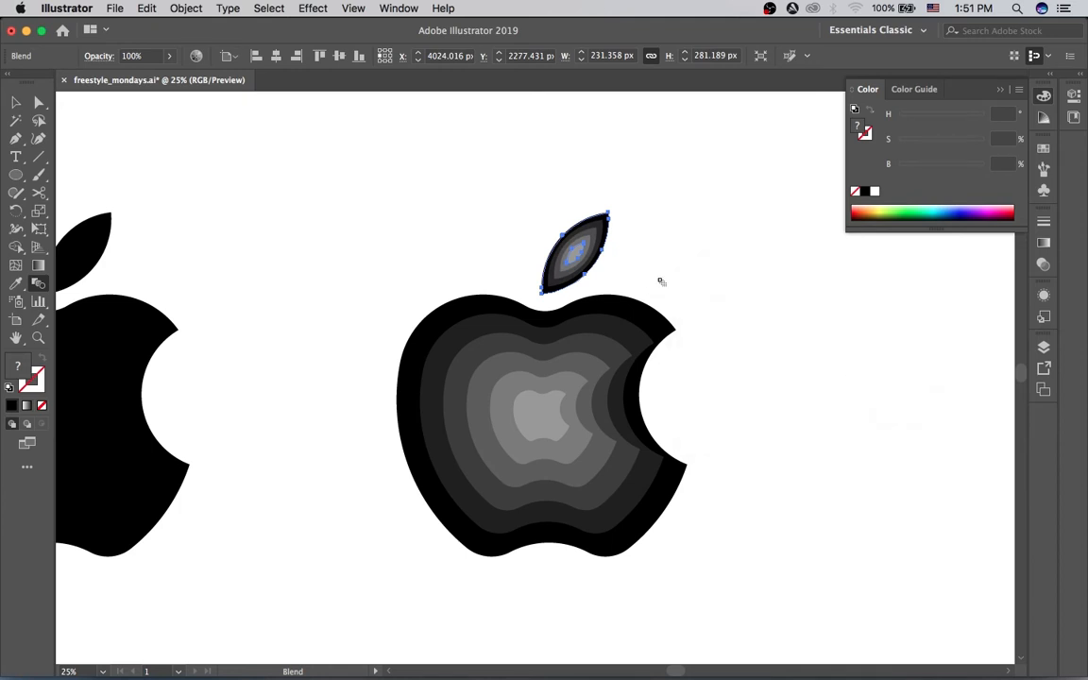
pyautogui.press('super+equal')
pyautogui.press('v')
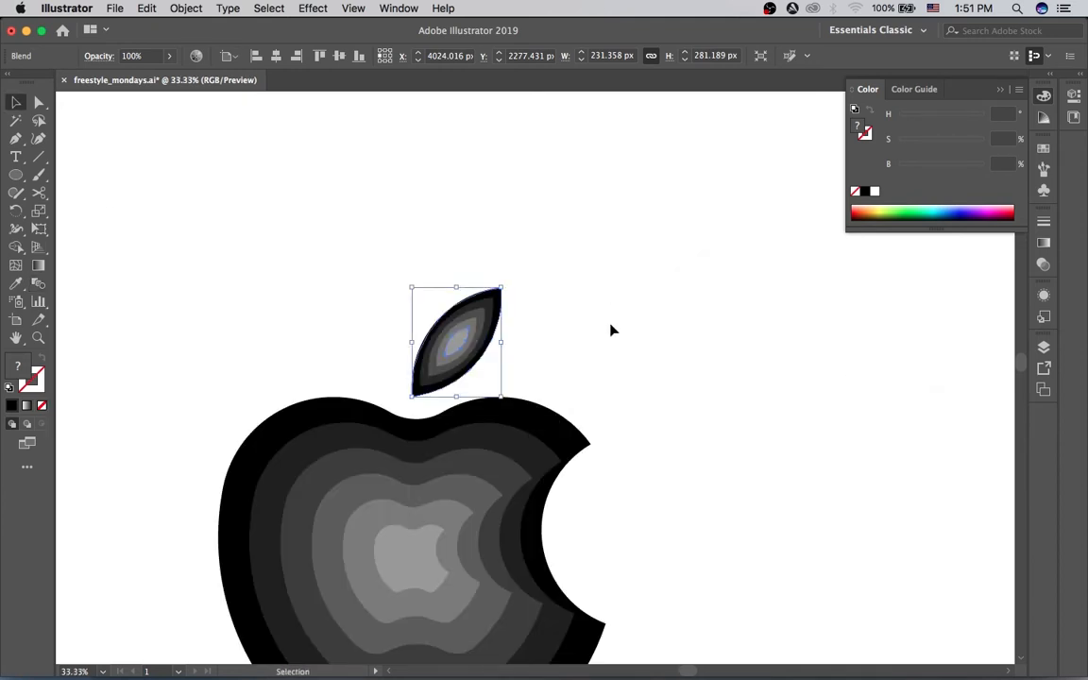
pyautogui.click(611, 329)
# Review the leaf and body blends together and select the blended apple body
pyautogui.moveTo(532, 375); pyautogui.dragTo(642, 266)
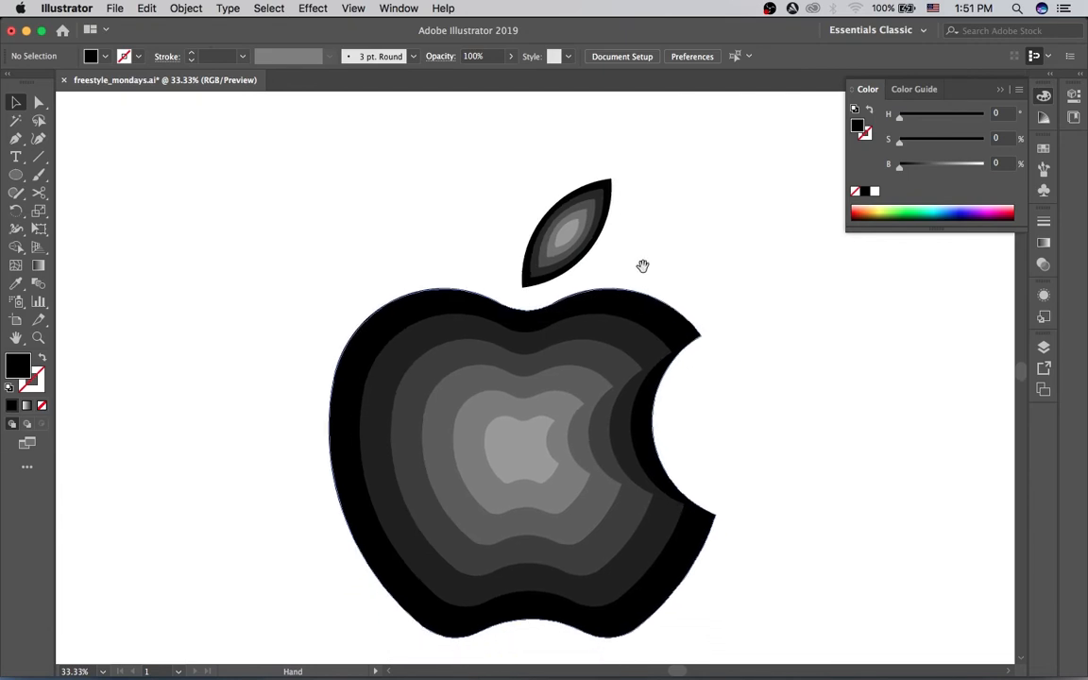
pyautogui.press('super+minus')
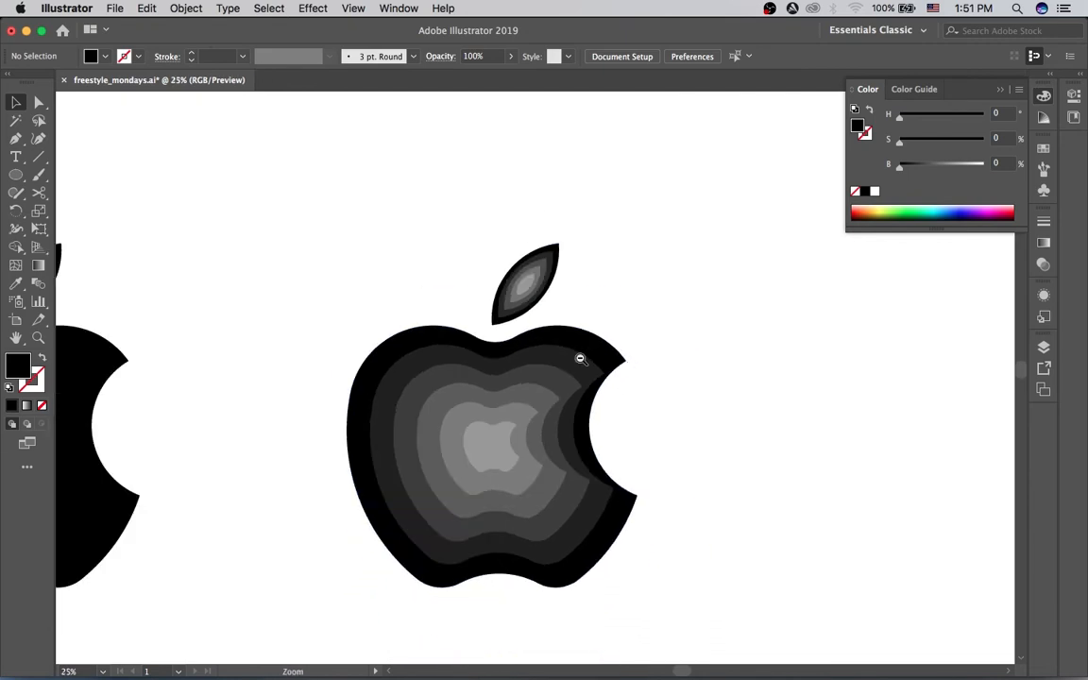
pyautogui.moveTo(580, 357); pyautogui.dragTo(636, 311)
pyautogui.moveTo(589, 341); pyautogui.dragTo(599, 339)
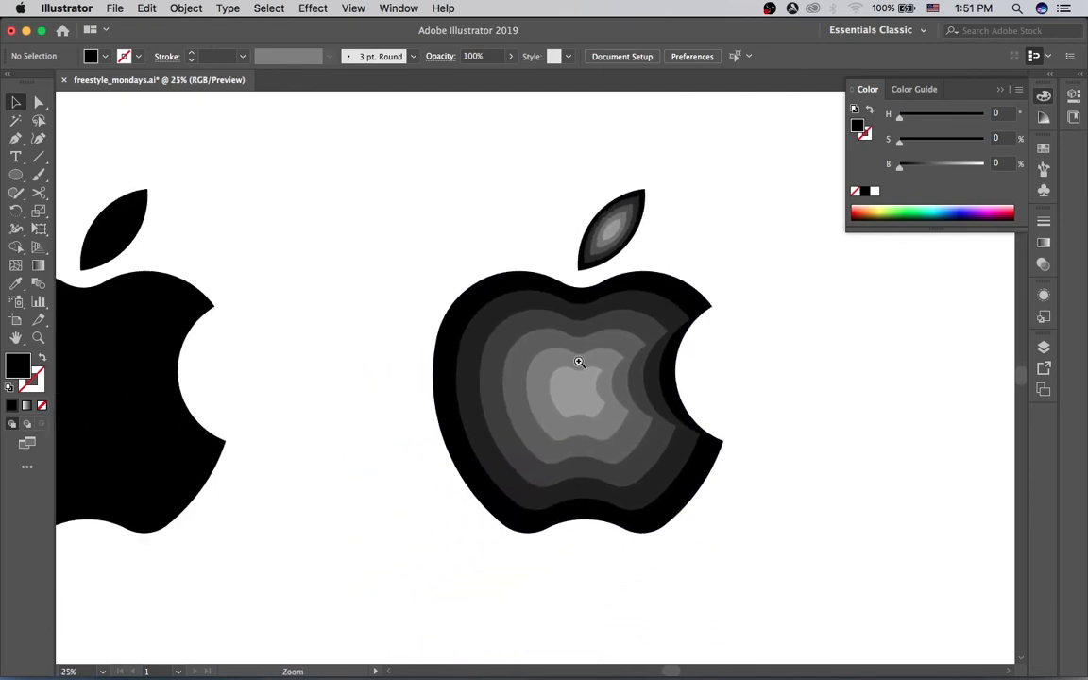
pyautogui.press('super+equal')
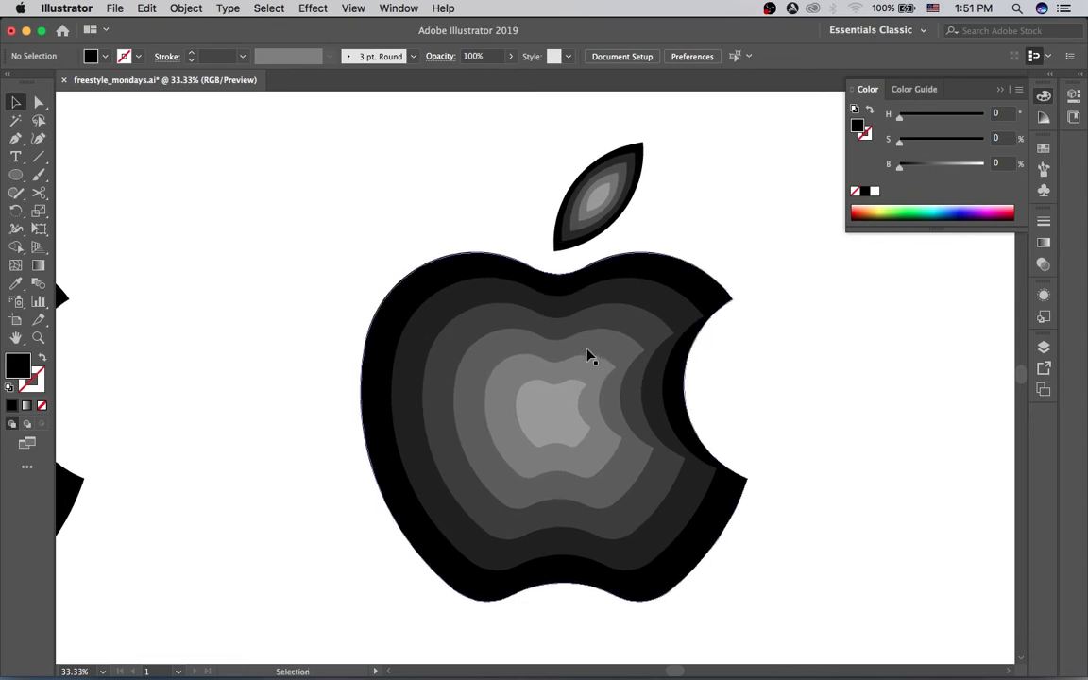
pyautogui.click(670, 296)
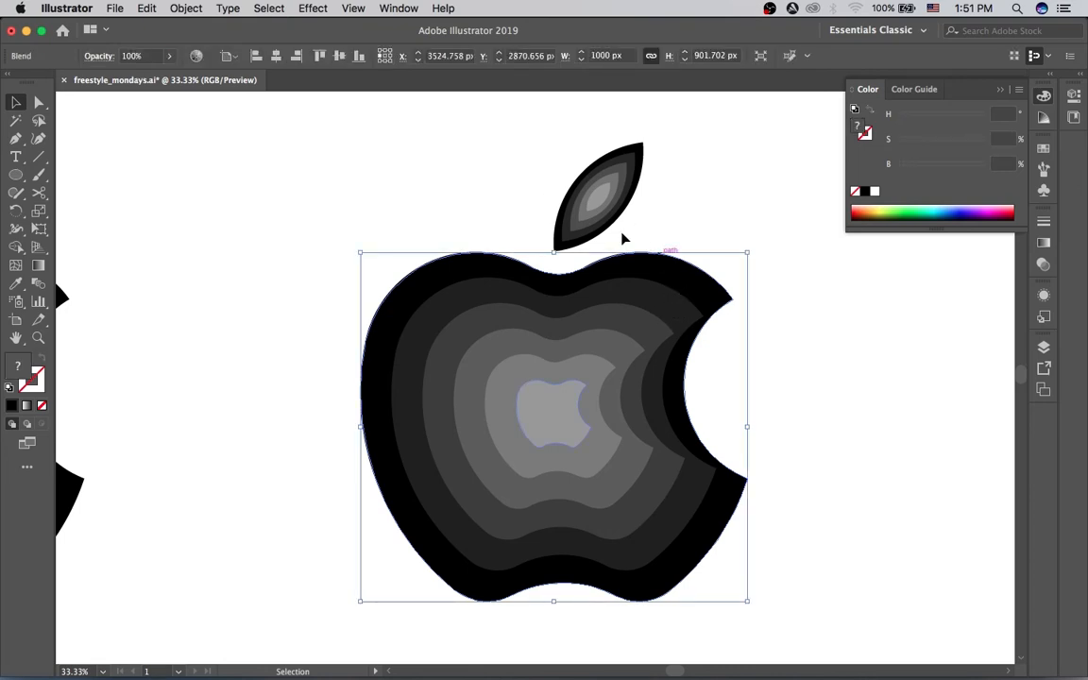
# Duplicate the blended apple body and leaf together, placing the copy beside the original on its right
pyautogui.keyDown('alt'); pyautogui.keyDown('super'); pyautogui.click(621, 335); pyautogui.keyUp('super'); pyautogui.keyUp('alt')
pyautogui.moveTo(642, 403); pyautogui.dragTo(546, 298)
pyautogui.keyDown('alt'); pyautogui.keyDown('super'); pyautogui.click(571, 333); pyautogui.keyUp('super'); pyautogui.keyUp('alt')
pyautogui.moveTo(305, 213); pyautogui.dragTo(480, 462)
pyautogui.moveTo(372, 368); pyautogui.dragTo(633, 369)
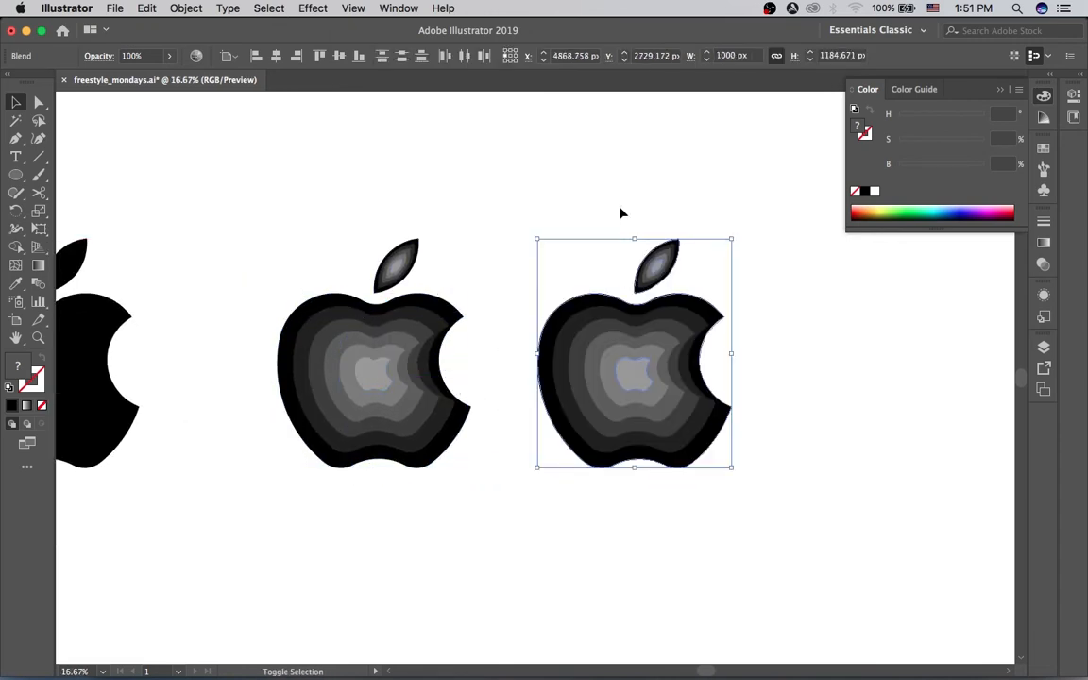
pyautogui.click(621, 213)
# Expand the copied apple's body blend with Object and Fill enabled, leaving it deselected
pyautogui.keyDown('super'); pyautogui.click(628, 378); pyautogui.keyUp('super')
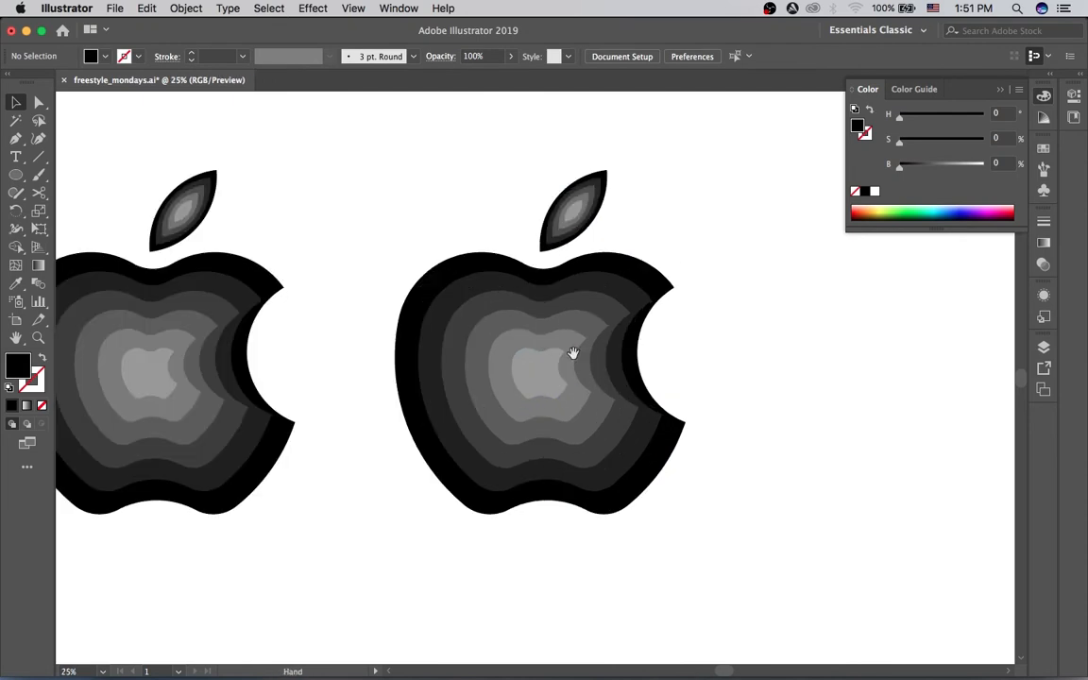
pyautogui.keyDown('super'); pyautogui.click(572, 342); pyautogui.keyUp('super')
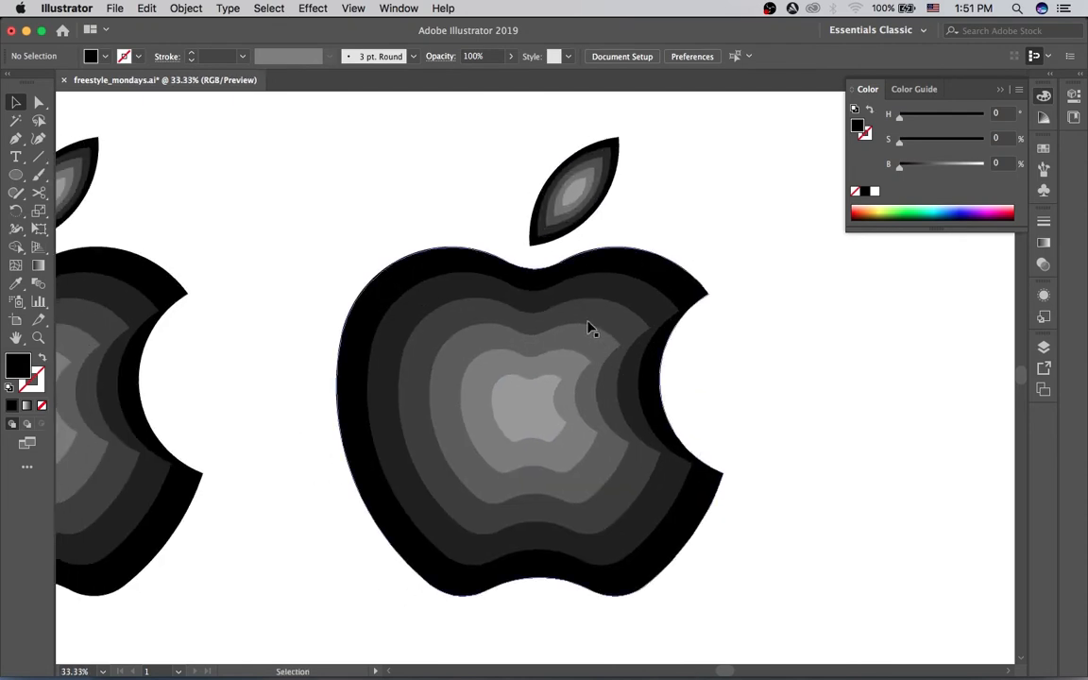
pyautogui.click(571, 292)
pyautogui.click(185, 8)
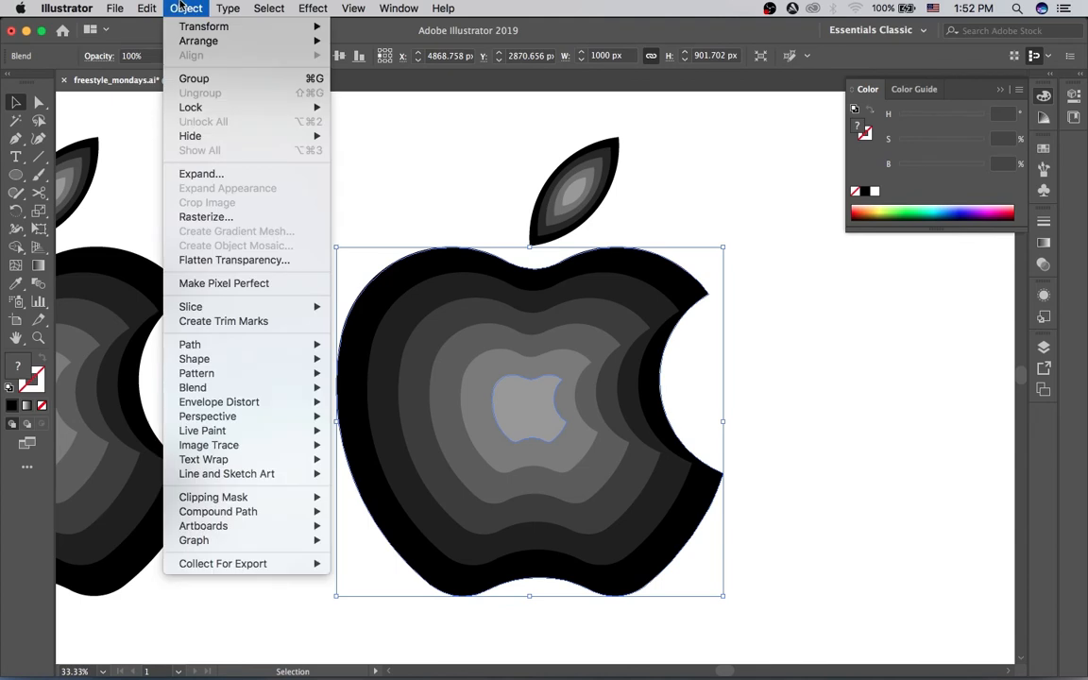
pyautogui.click(225, 176)
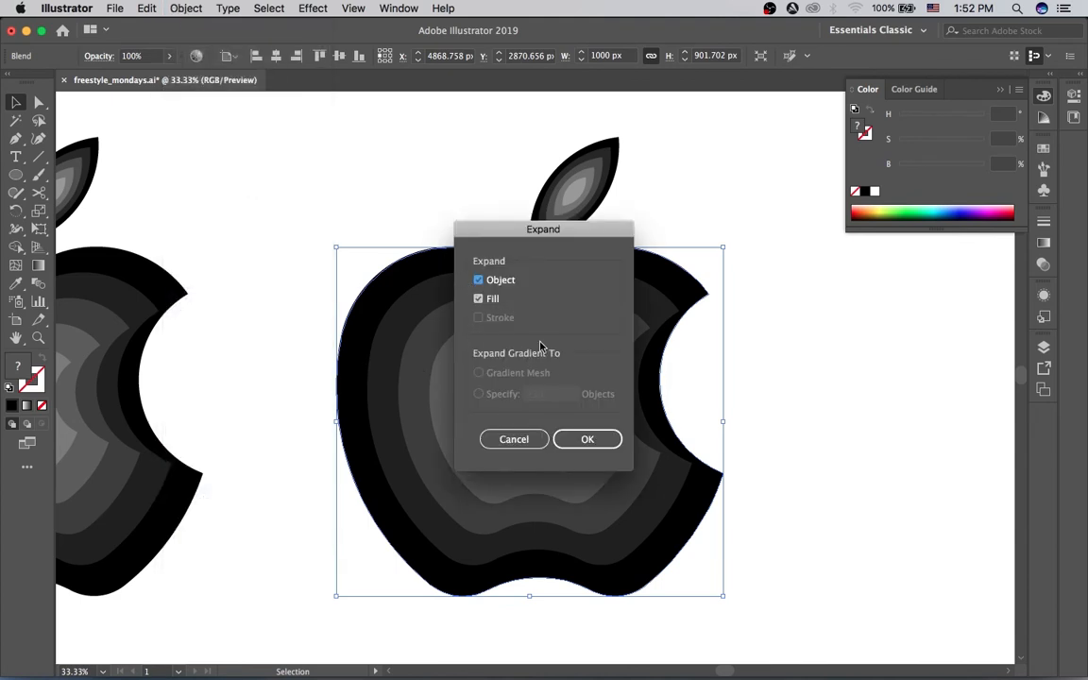
pyautogui.click(578, 437)
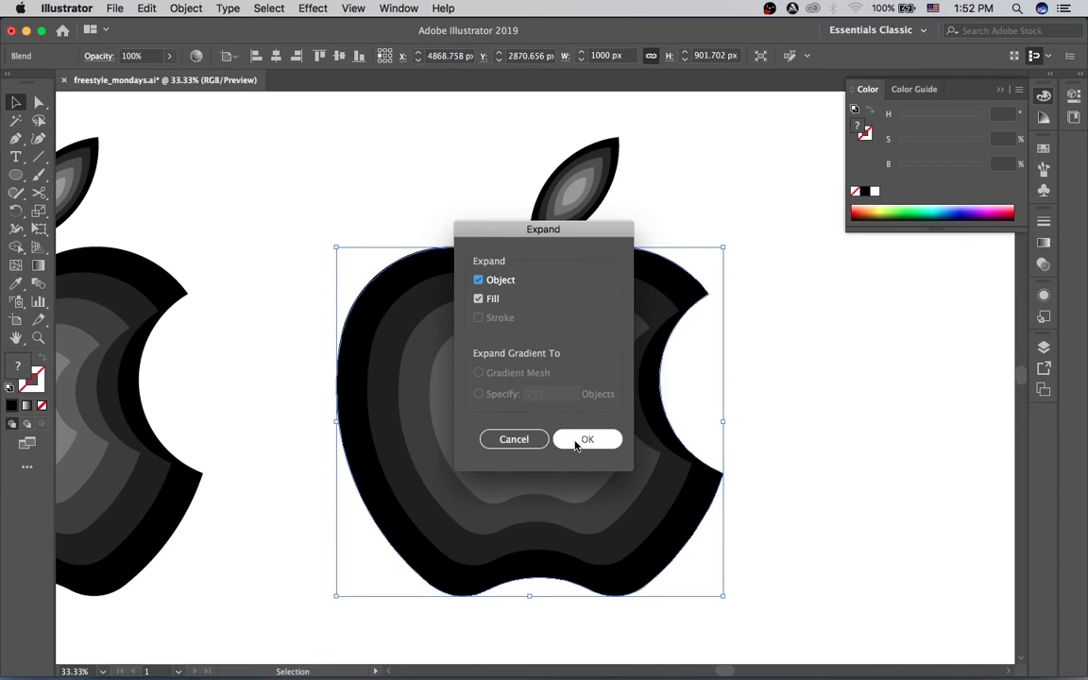
pyautogui.click(580, 440)
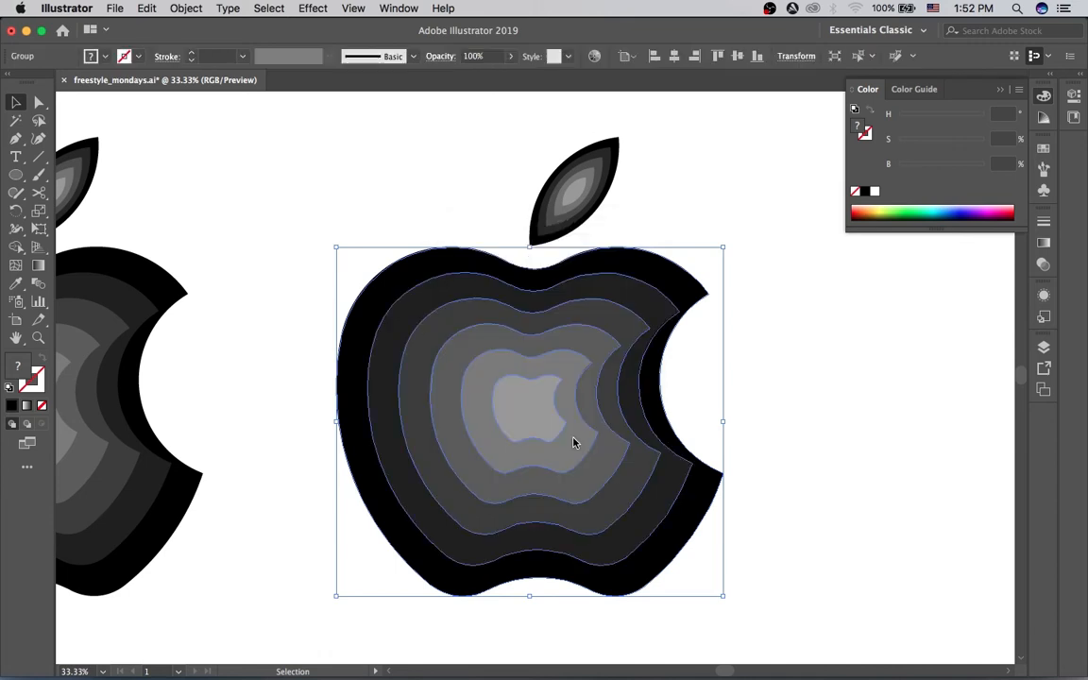
pyautogui.click(465, 183)
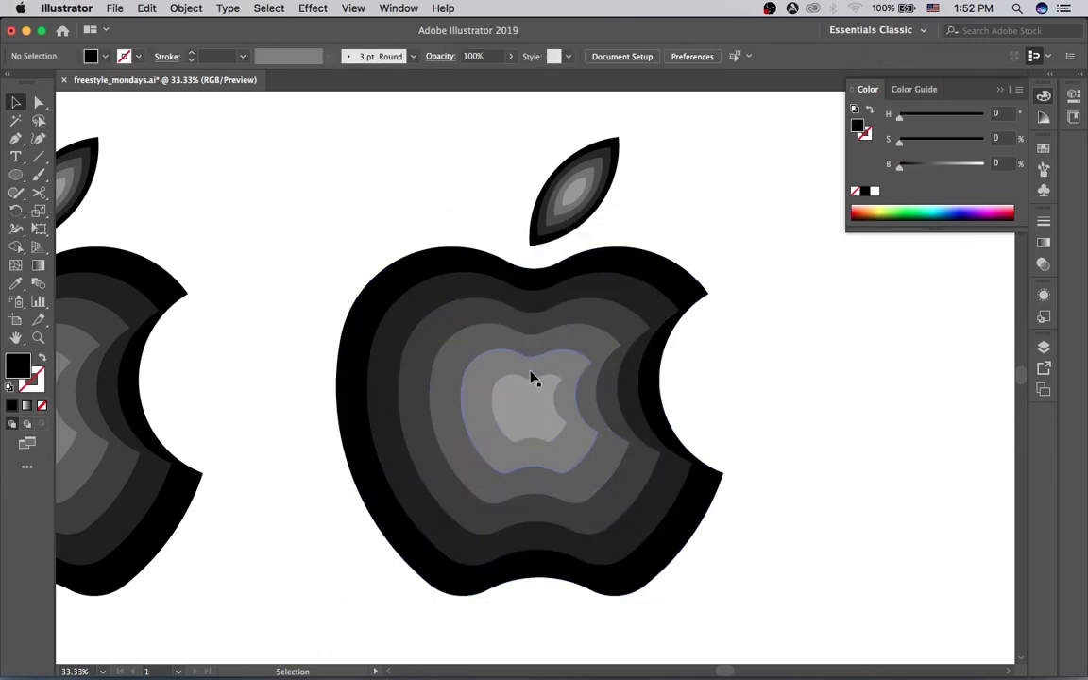
# Ungroup the expanded body of the copied apple into separate shapes and deselect them
pyautogui.click(503, 302)
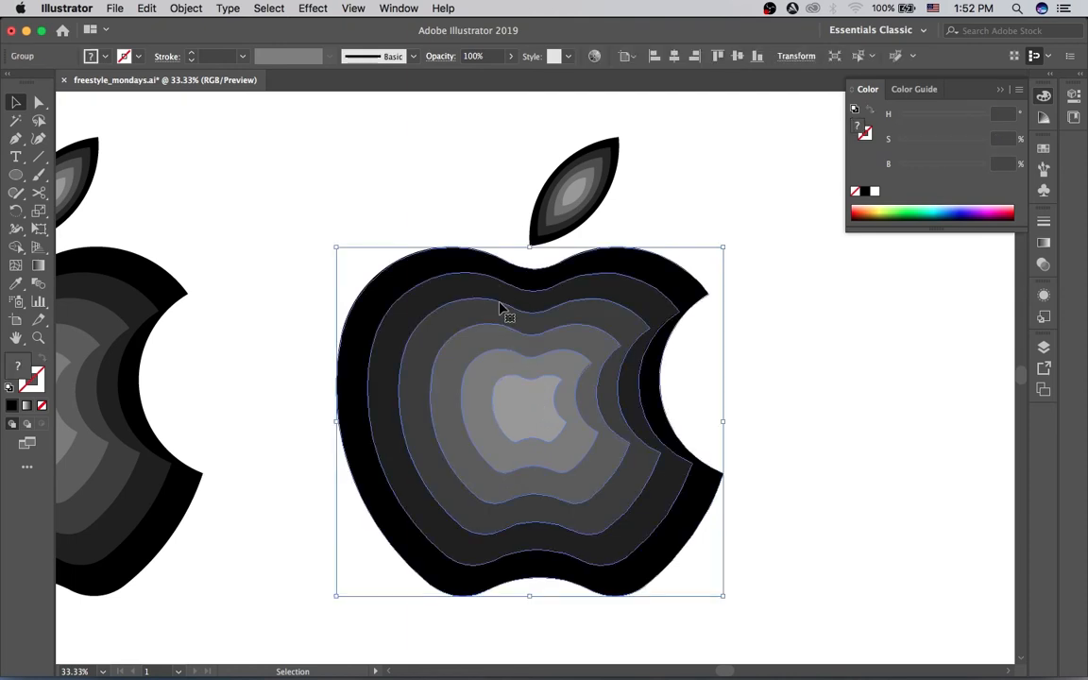
pyautogui.click(186, 8)
pyautogui.click(227, 93)
pyautogui.click(371, 211)
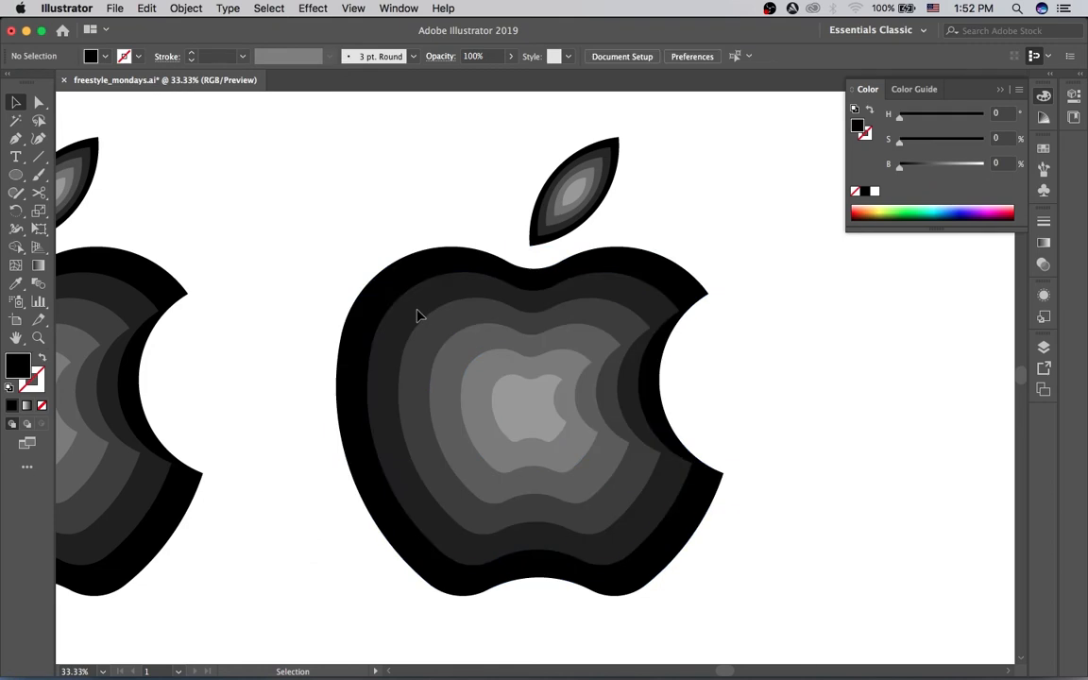
# Check the copied apple's inner bands by selecting them one after another, from the outer ones to the centre shape
pyautogui.click(425, 336)
pyautogui.click(438, 358)
pyautogui.click(450, 377)
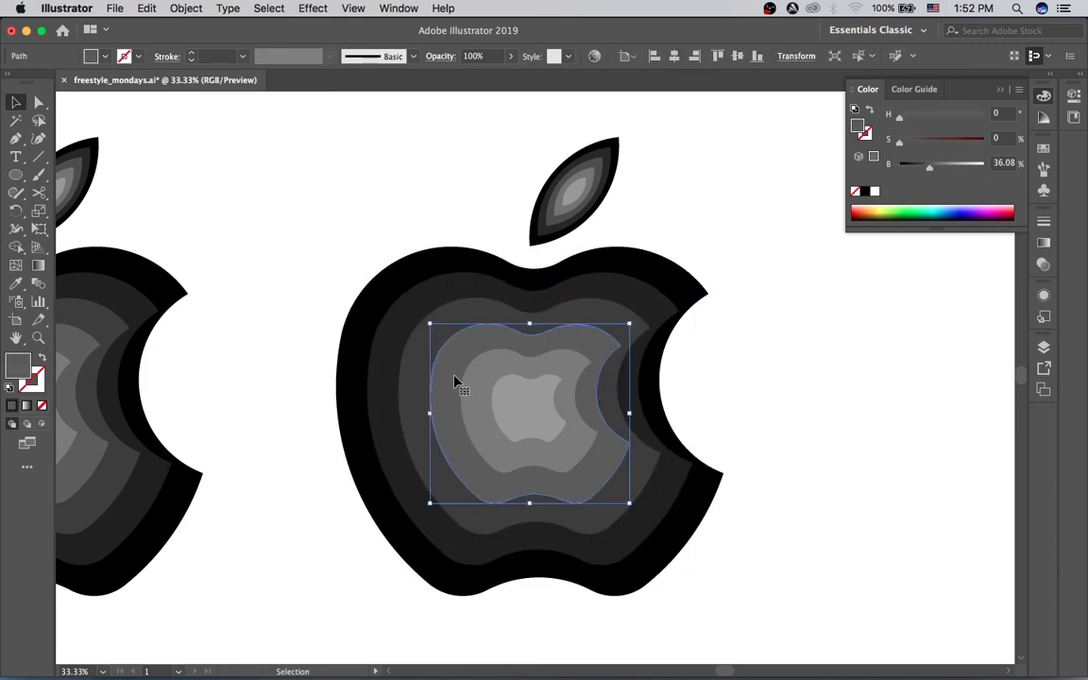
pyautogui.click(481, 391)
pyautogui.click(523, 405)
pyautogui.click(416, 176)
# Expand the copied apple's leaf blend with Object and Fill enabled and deselect it
pyautogui.moveTo(530, 151); pyautogui.dragTo(621, 223)
pyautogui.click(184, 9)
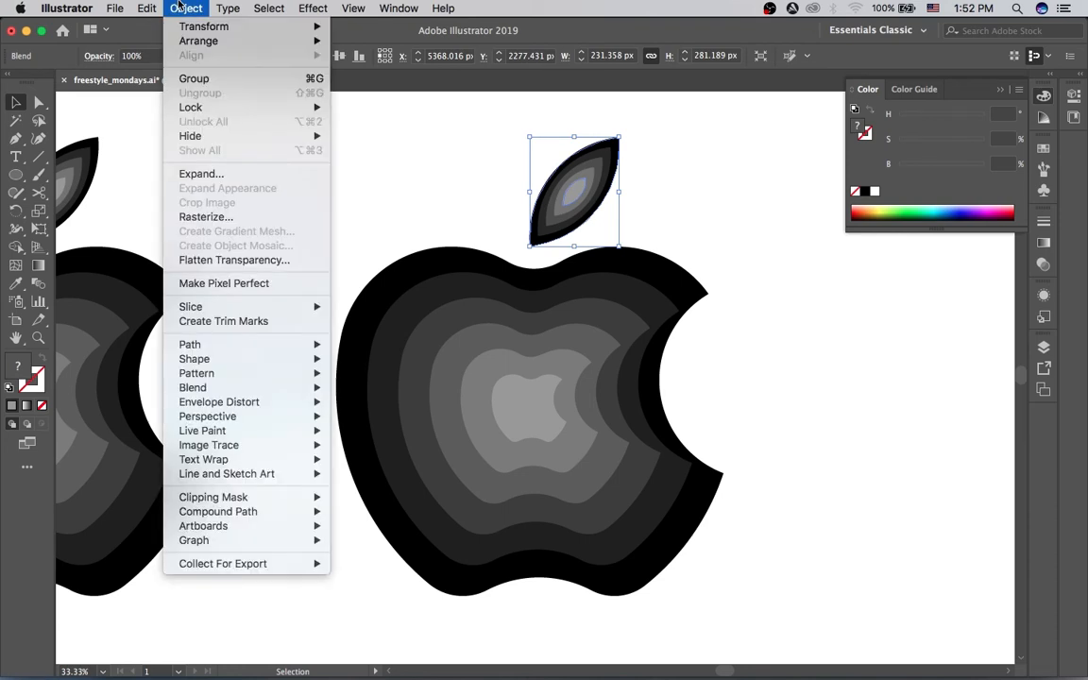
pyautogui.click(202, 174)
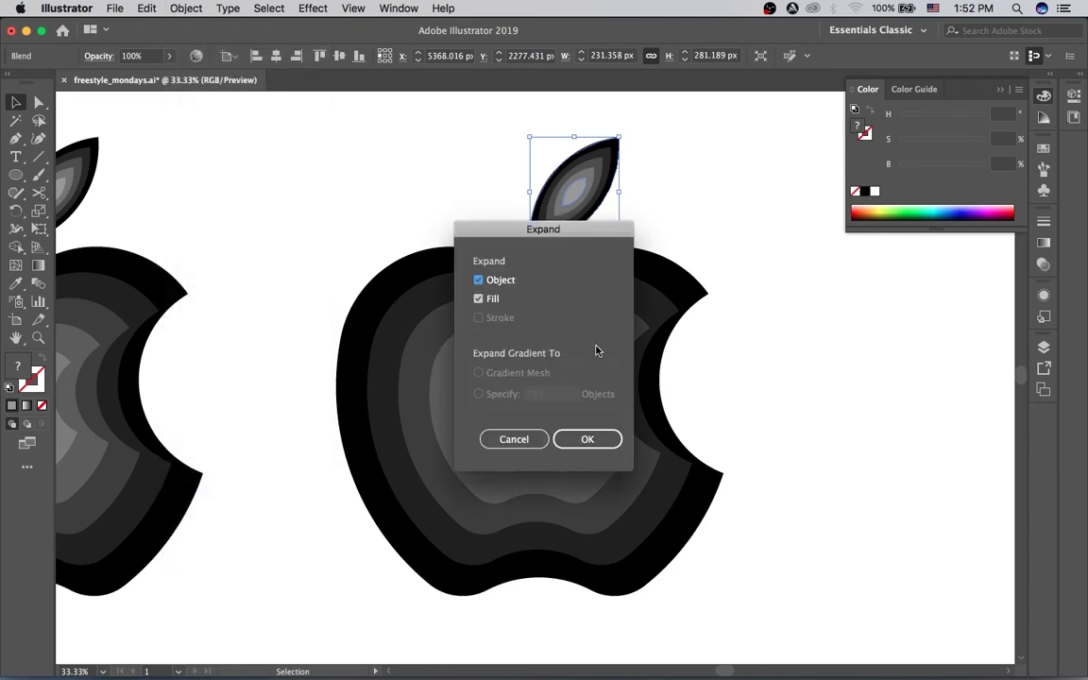
pyautogui.click(581, 441)
pyautogui.click(476, 194)
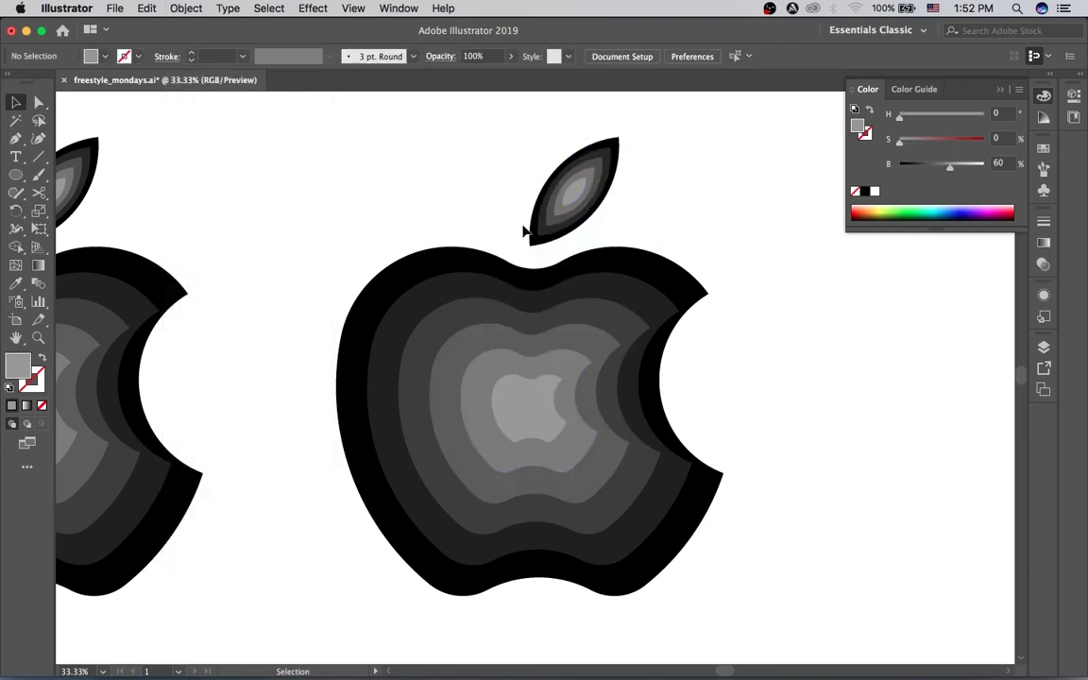
# Fill the copied apple's outermost band with a brownish orange picked from the colour spectrum
pyautogui.click(666, 282)
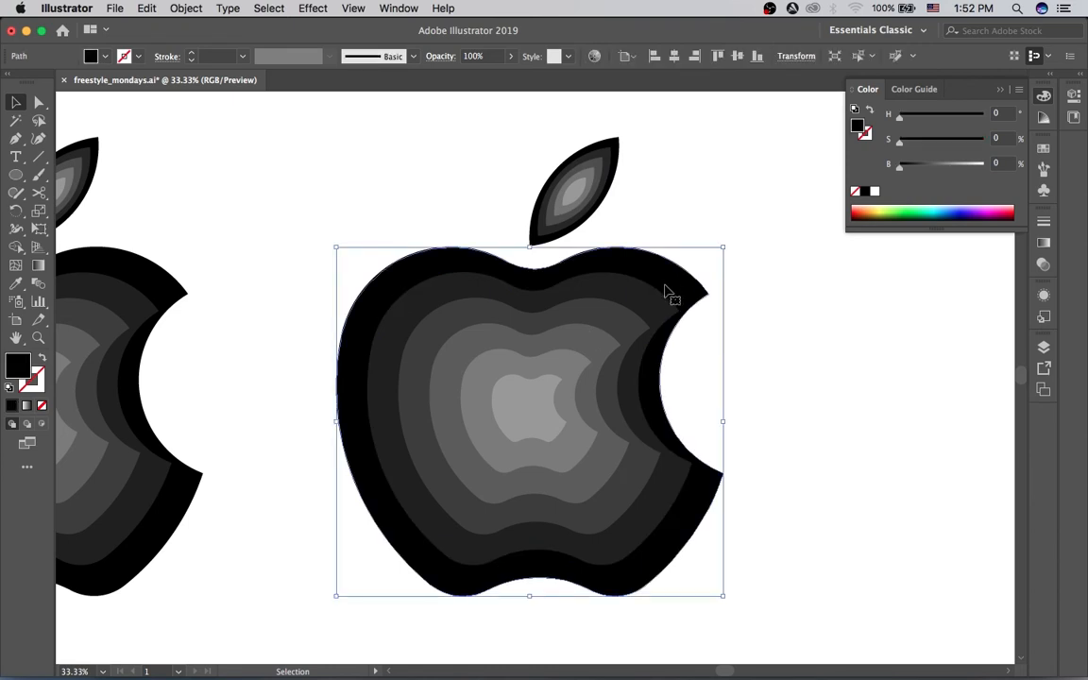
pyautogui.click(1019, 90)
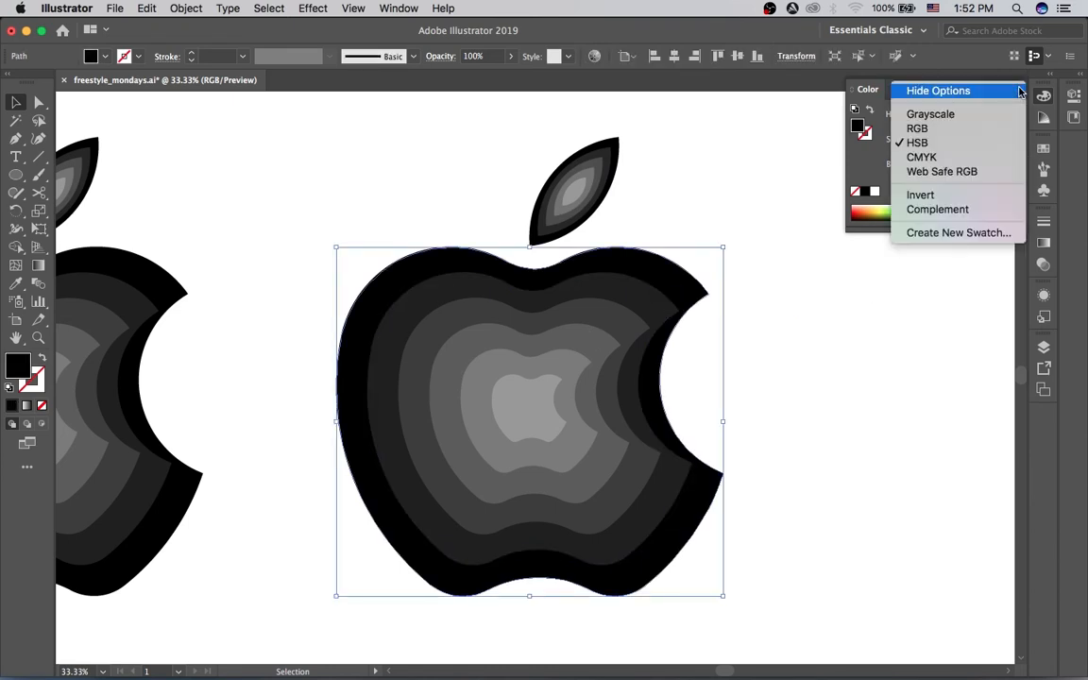
pyautogui.click(895, 90)
pyautogui.click(868, 90)
pyautogui.click(946, 218)
pyautogui.moveTo(950, 214); pyautogui.dragTo(867, 214)
# Choose the Pentagram harmony rule in the Color Guide, based on the outer band's orange
pyautogui.click(914, 88)
pyautogui.click(1016, 114)
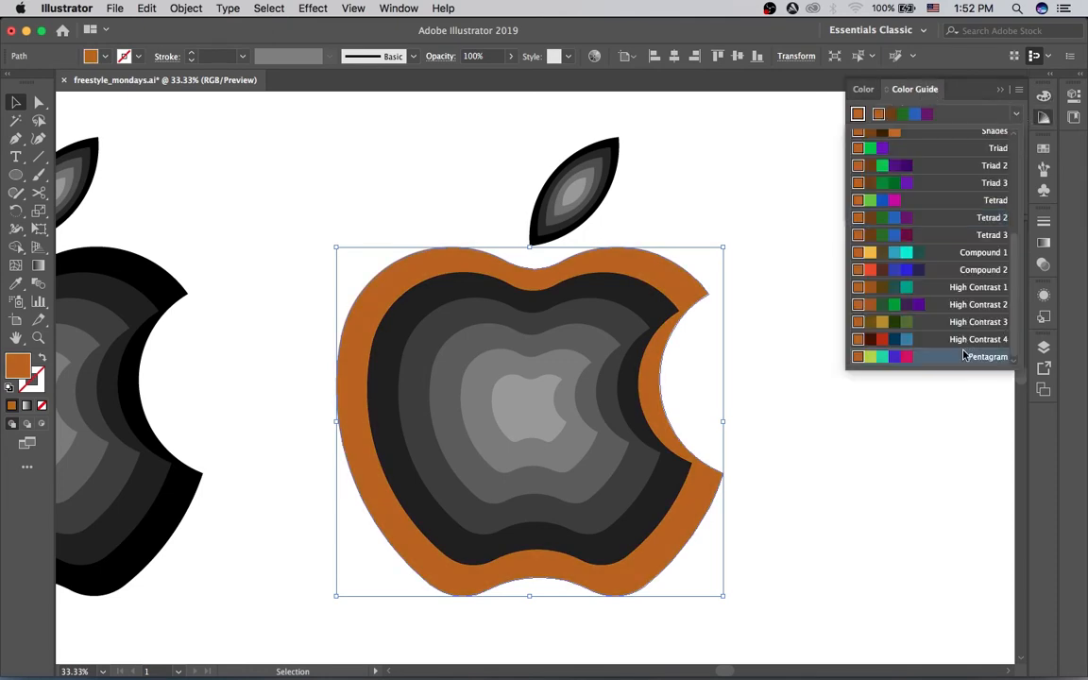
pyautogui.click(987, 356)
# Fill the next four bands inward with the Pentagram harmony's lime green, teal, purple and pink, leaving the centre shape grey
pyautogui.click(650, 310)
pyautogui.click(624, 322)
pyautogui.click(903, 114)
pyautogui.click(596, 354)
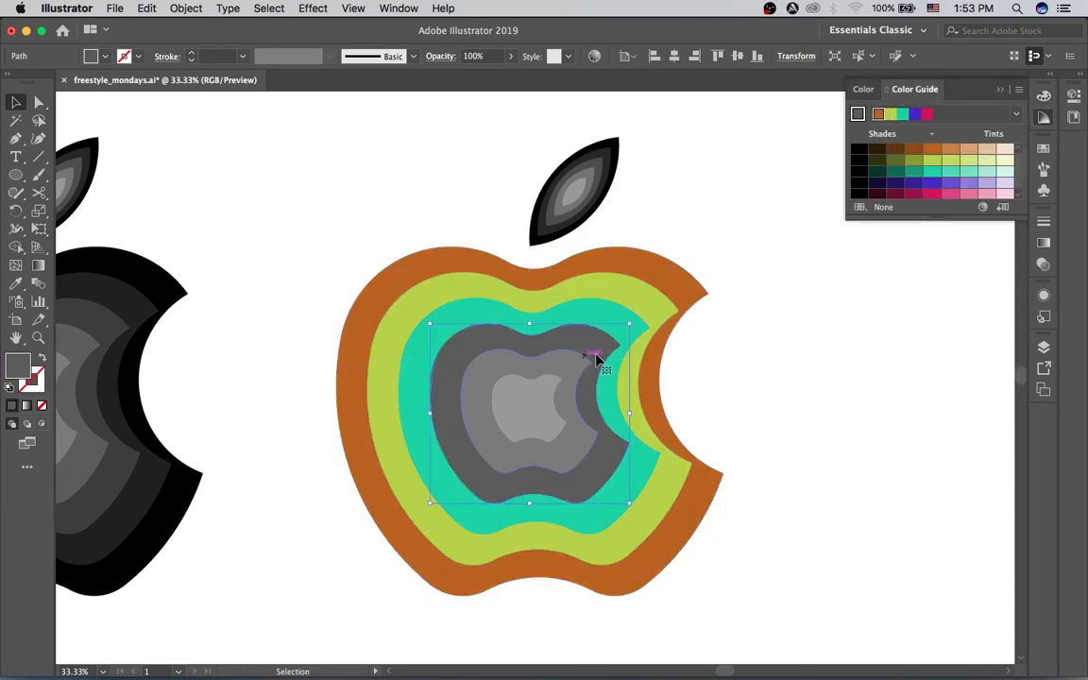
pyautogui.click(914, 114)
pyautogui.click(514, 454)
pyautogui.click(927, 114)
pyautogui.click(539, 406)
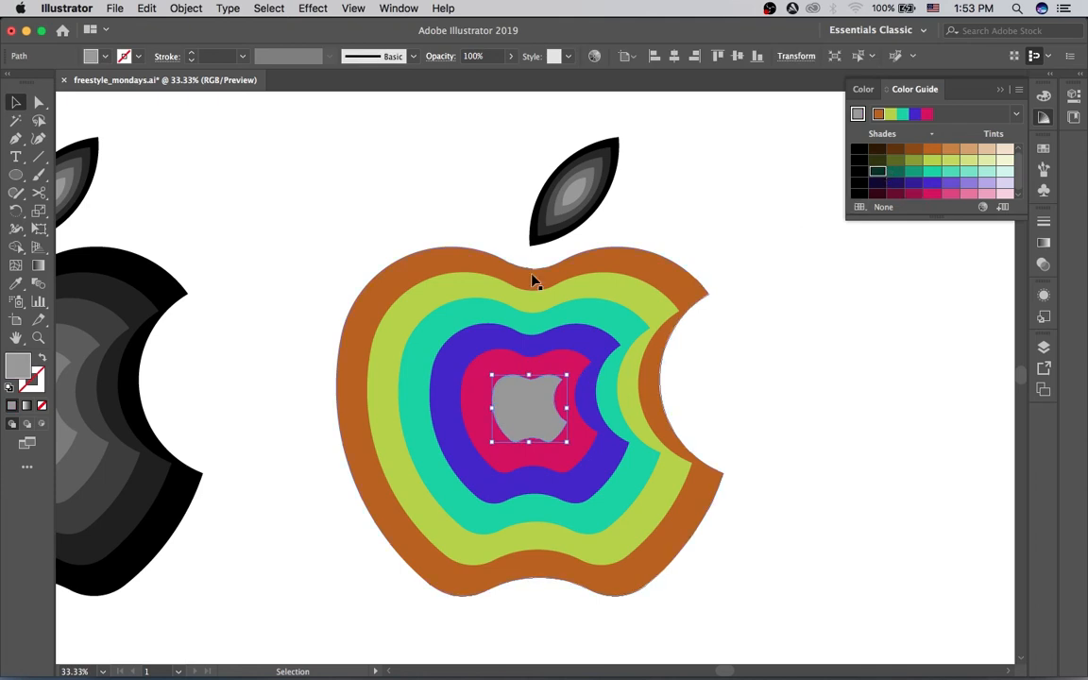
pyautogui.click(470, 218)
pyautogui.moveTo(491, 332); pyautogui.dragTo(544, 448)
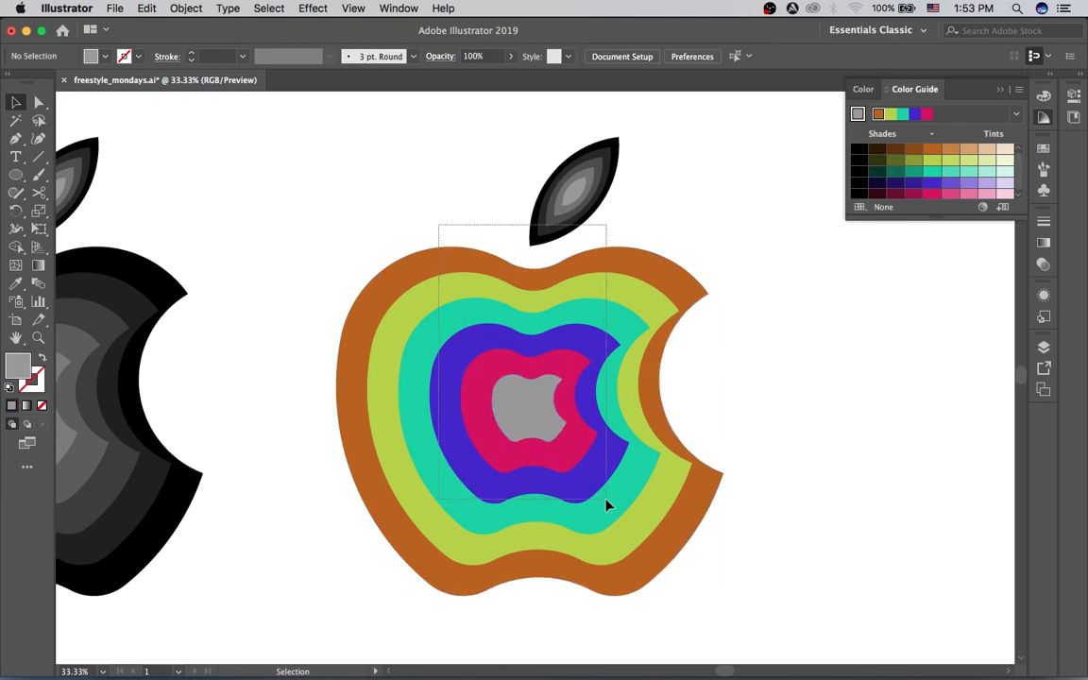
pyautogui.click(422, 232)
pyautogui.moveTo(297, 373); pyautogui.dragTo(477, 434)
pyautogui.click(788, 543)
# Switch the Color Guide to the Complementary 2 harmony and fill the outermost apple band with its light orange
pyautogui.click(706, 513)
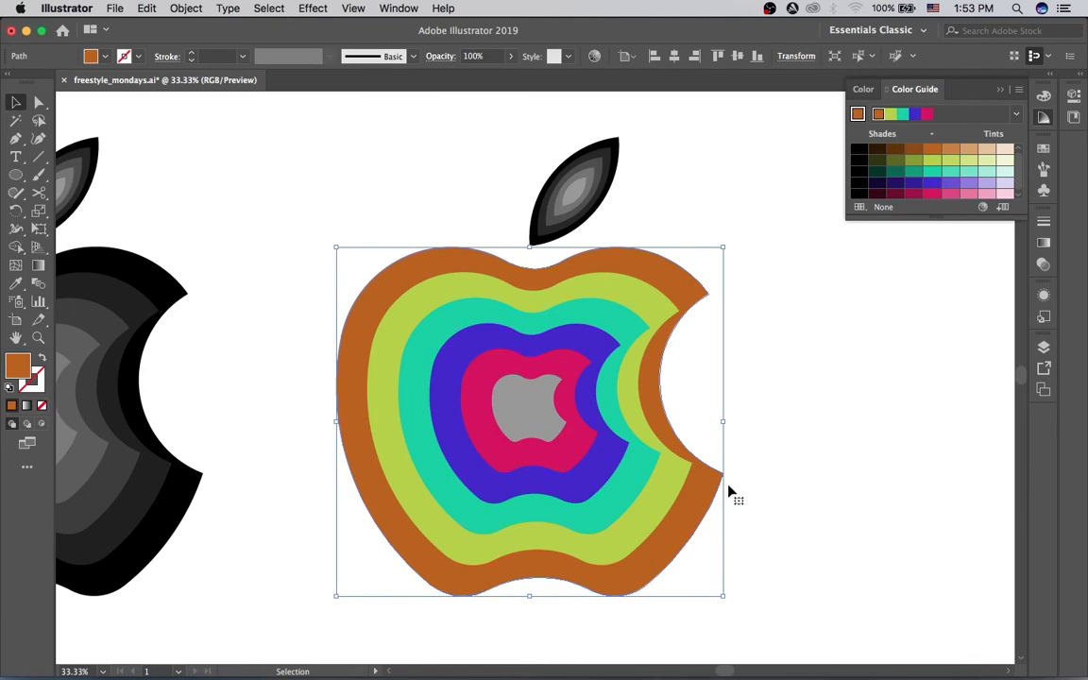
pyautogui.click(1019, 114)
pyautogui.scroll(5, 944, 224)
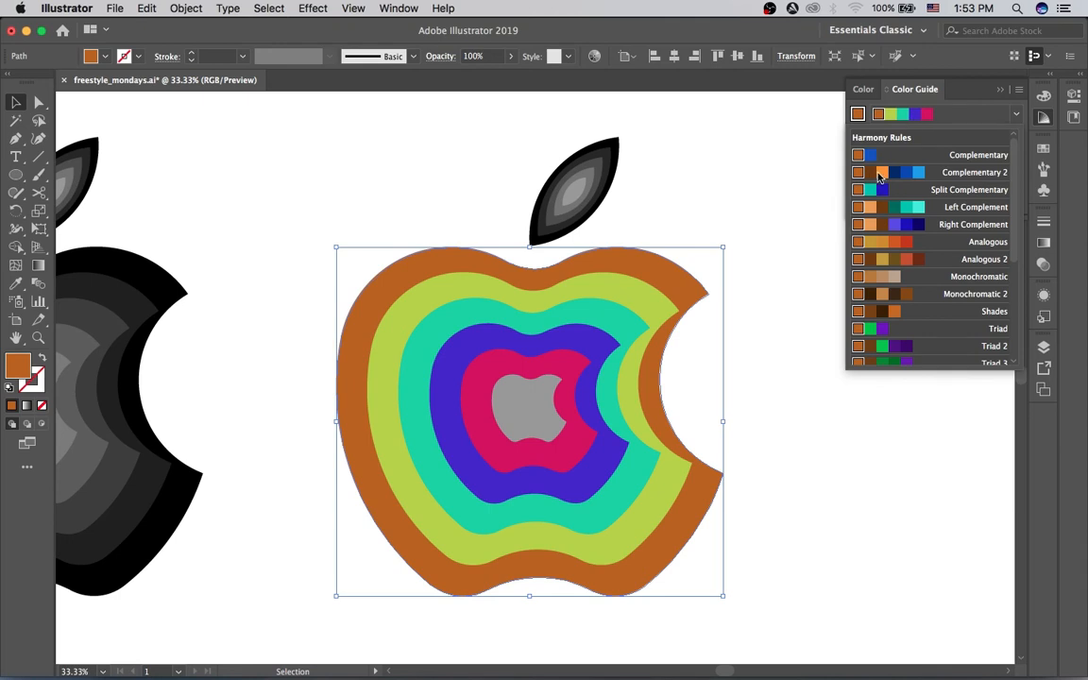
pyautogui.click(878, 174)
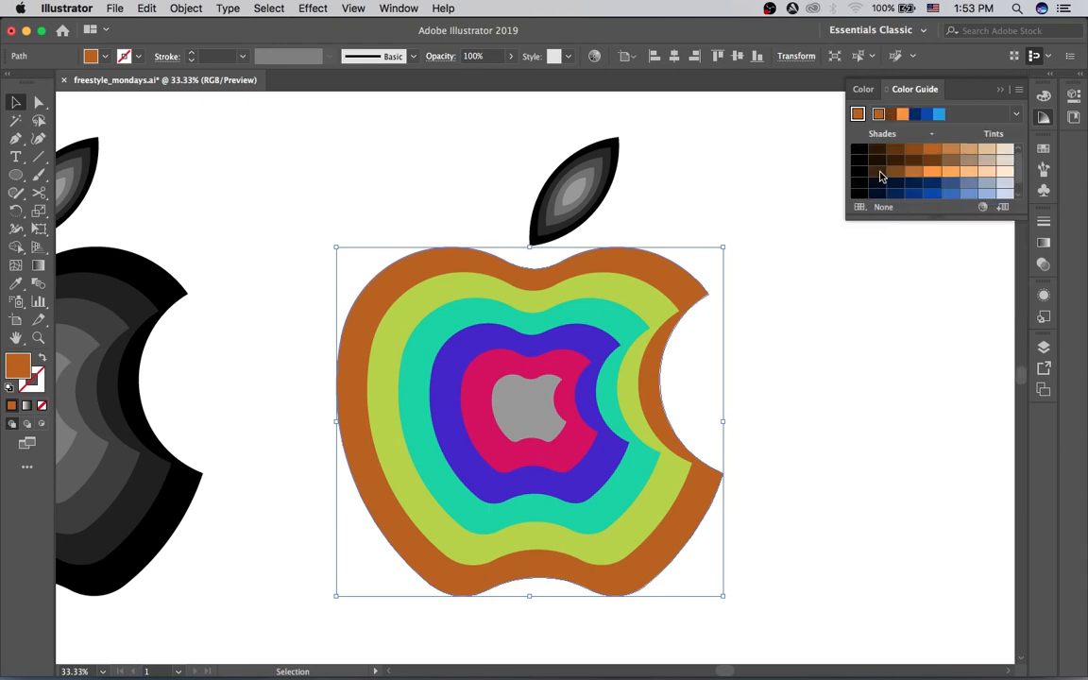
pyautogui.click(902, 114)
pyautogui.click(706, 300)
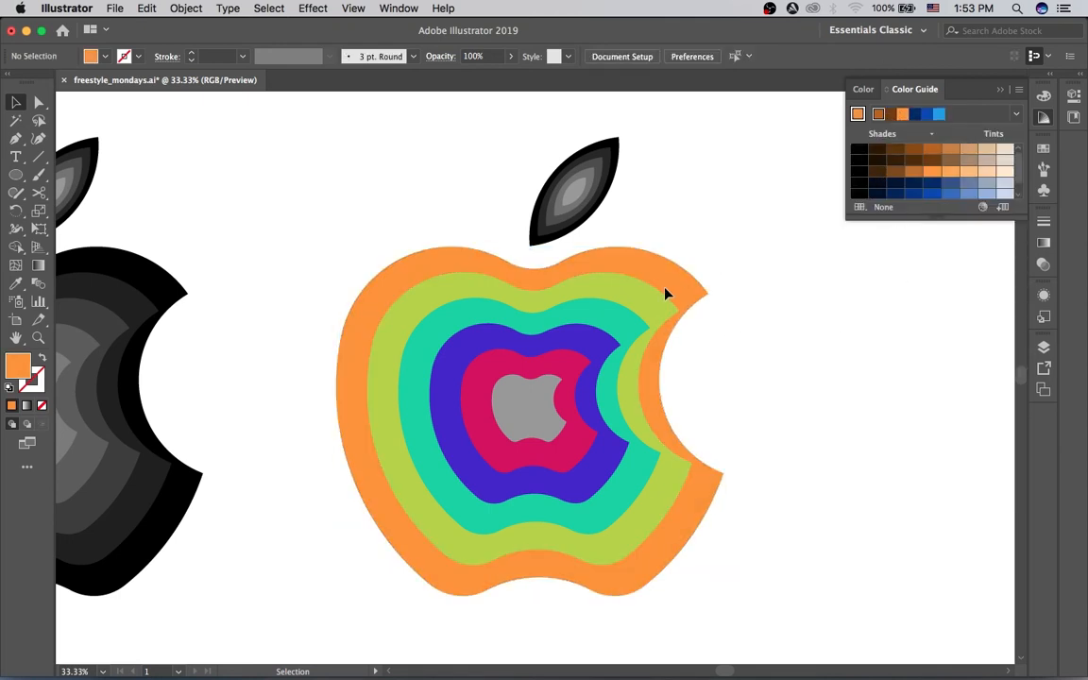
# Select all the coloured bands of the apple body and set their blending mode to Soft Light
pyautogui.moveTo(732, 406); pyautogui.dragTo(482, 354)
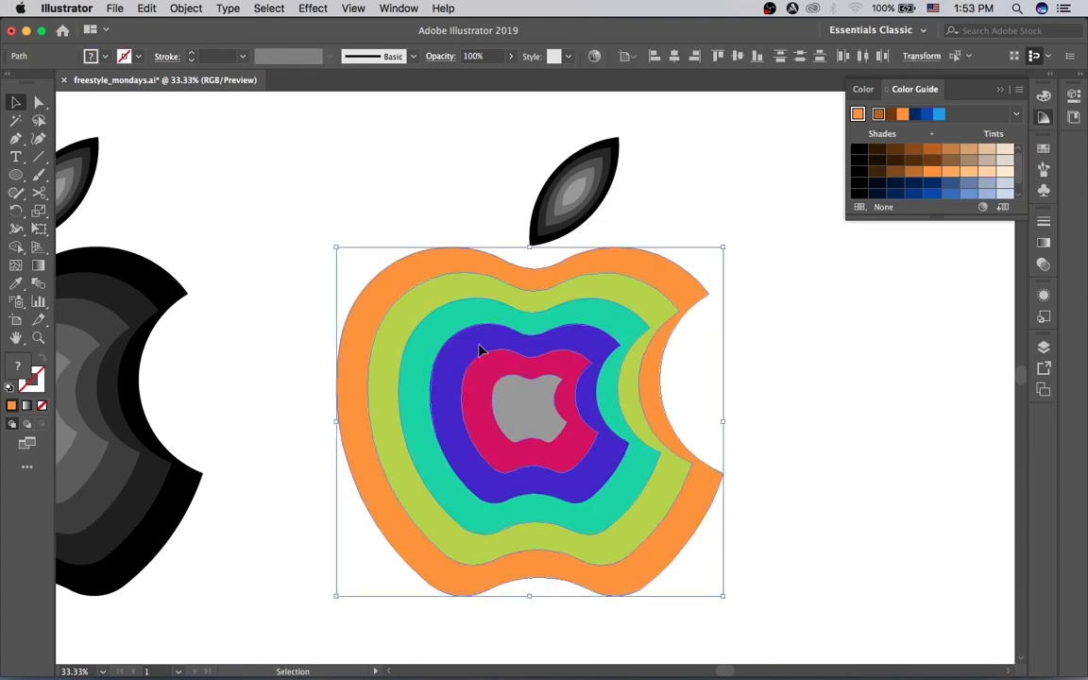
pyautogui.click(1040, 266)
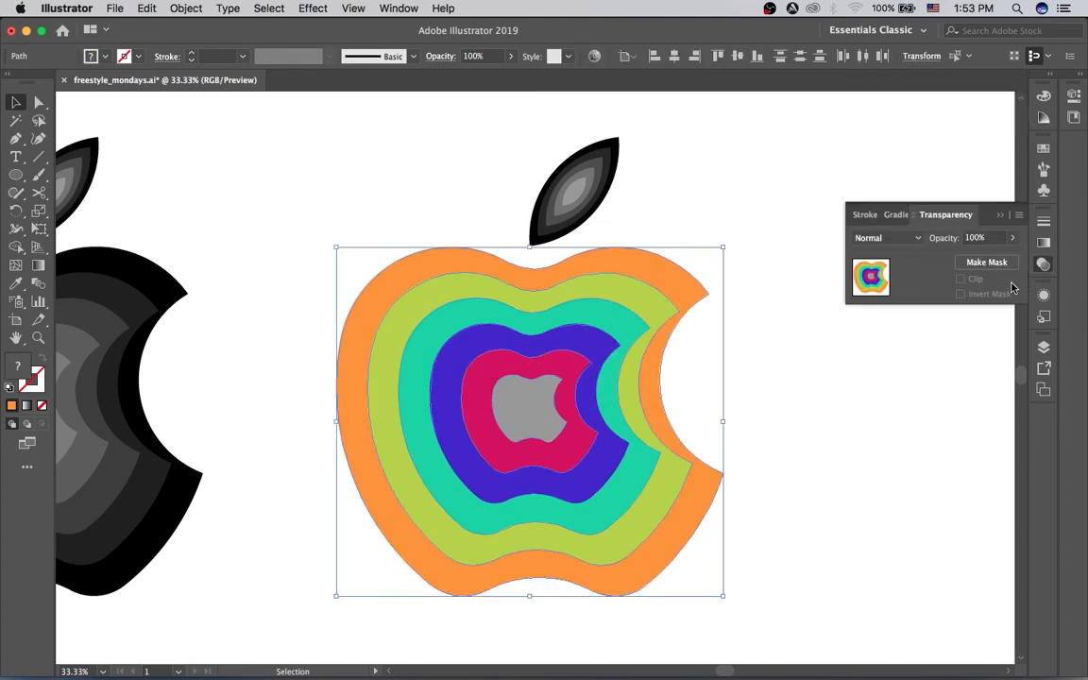
pyautogui.click(910, 241)
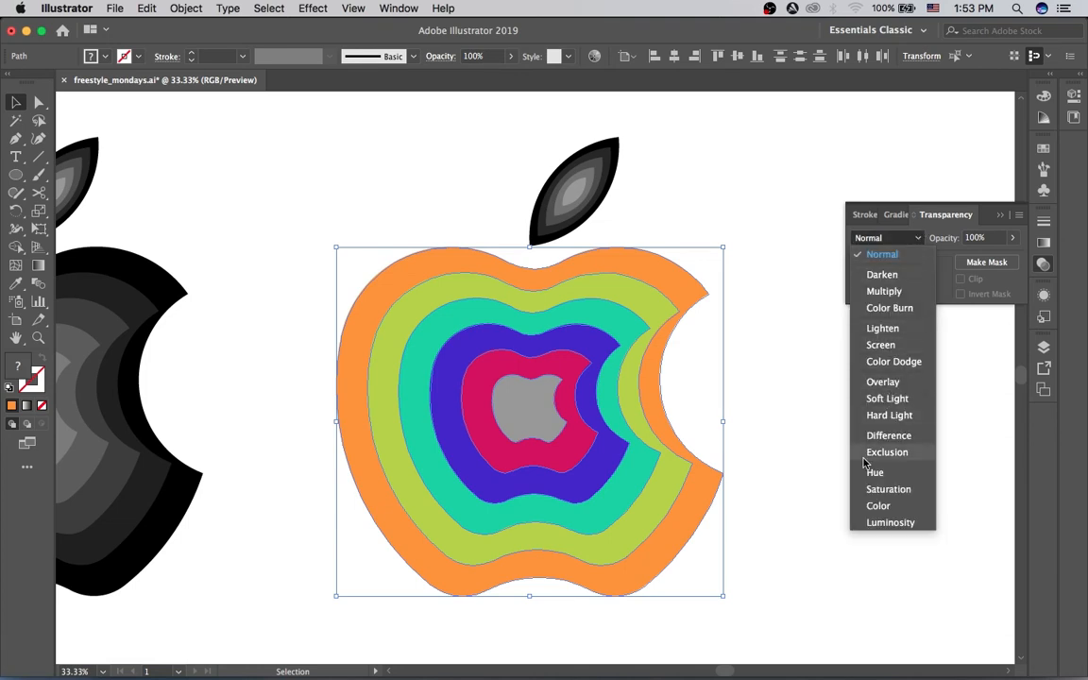
pyautogui.click(870, 397)
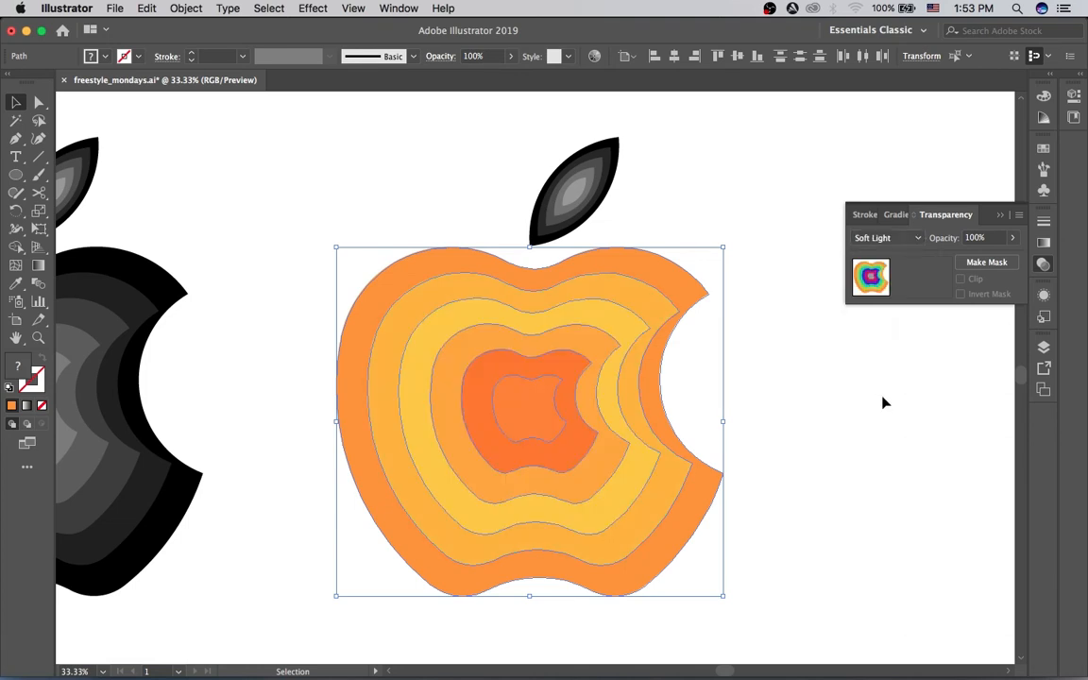
# Try the Hard Light, Multiply, Darken and Screen blending modes on the selected apple bands
pyautogui.click(887, 238)
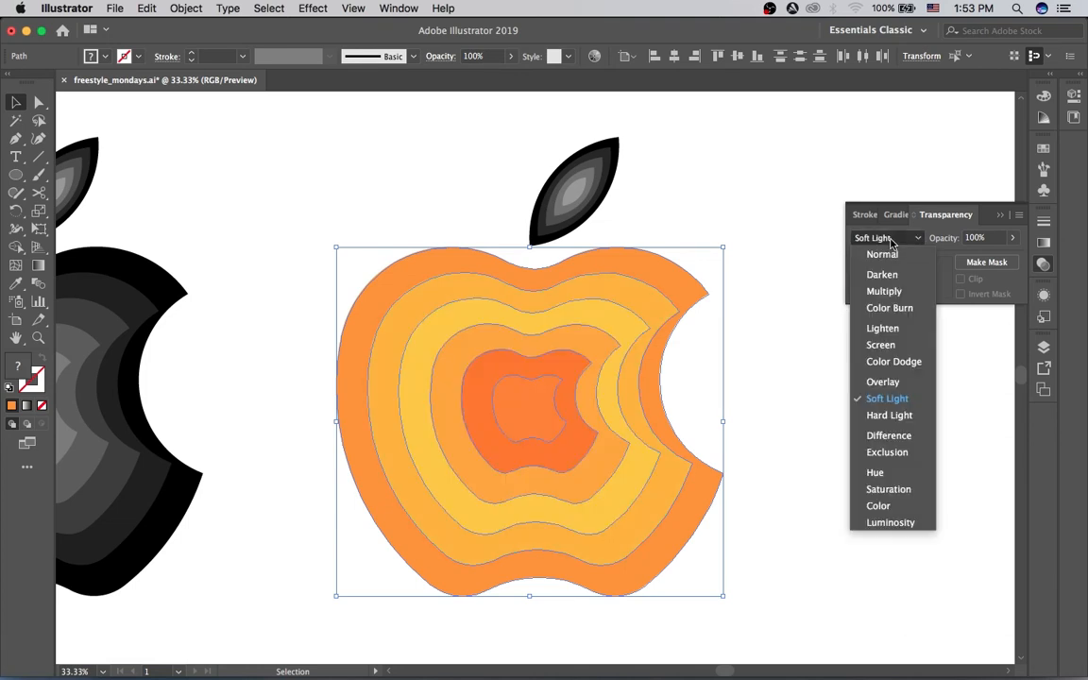
pyautogui.click(897, 414)
pyautogui.click(887, 238)
pyautogui.click(890, 287)
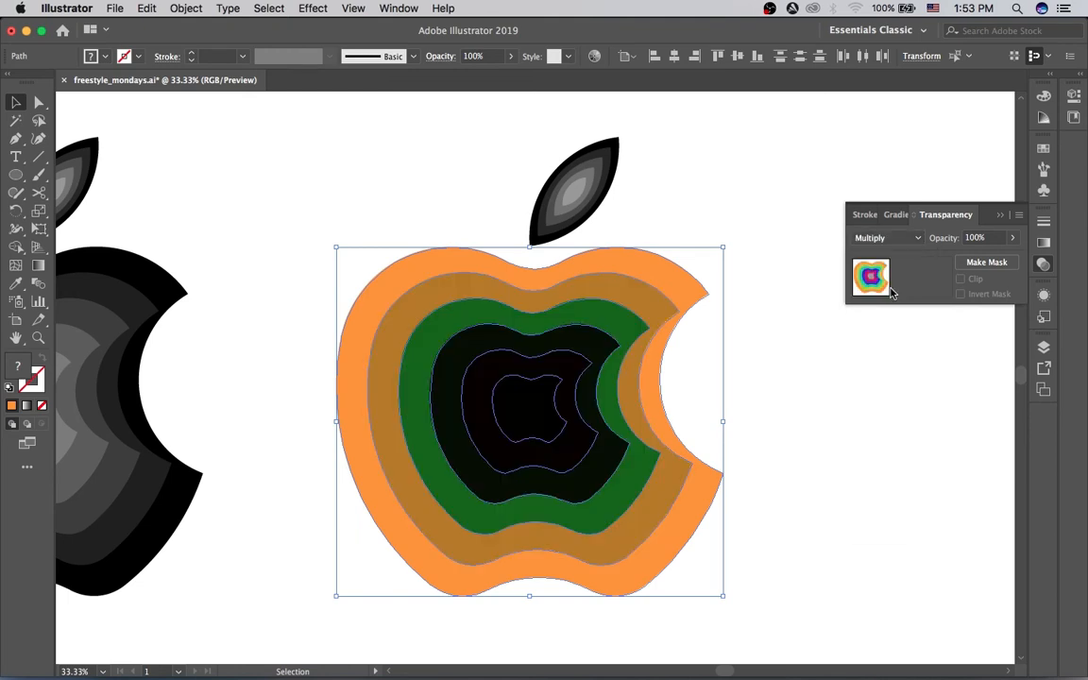
pyautogui.click(902, 238)
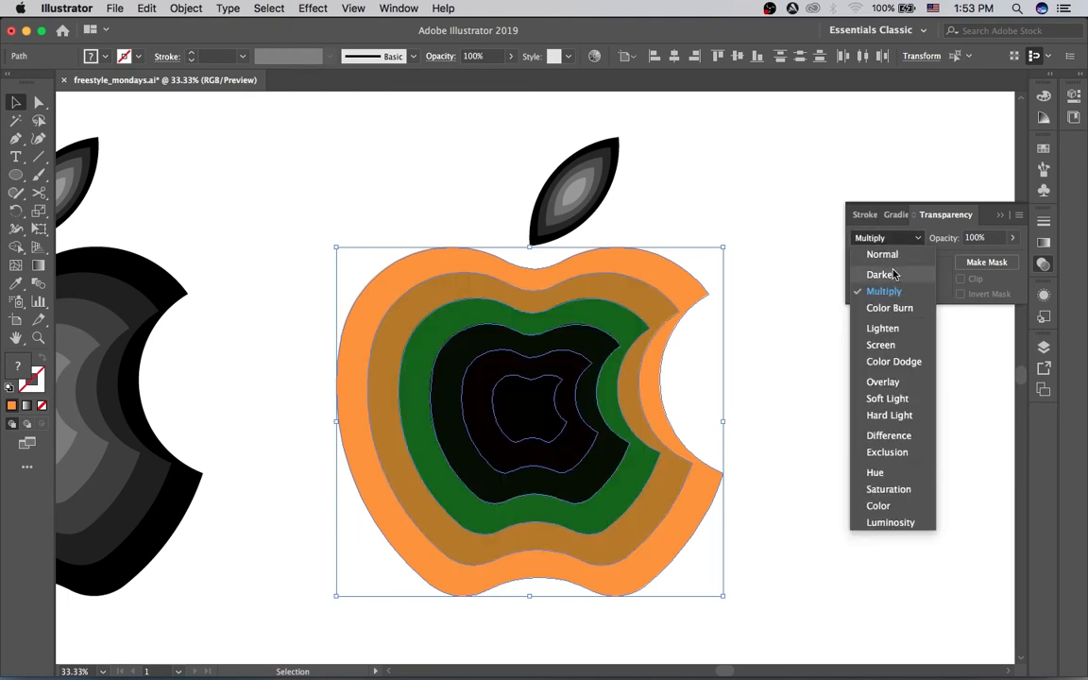
pyautogui.click(898, 274)
pyautogui.click(903, 240)
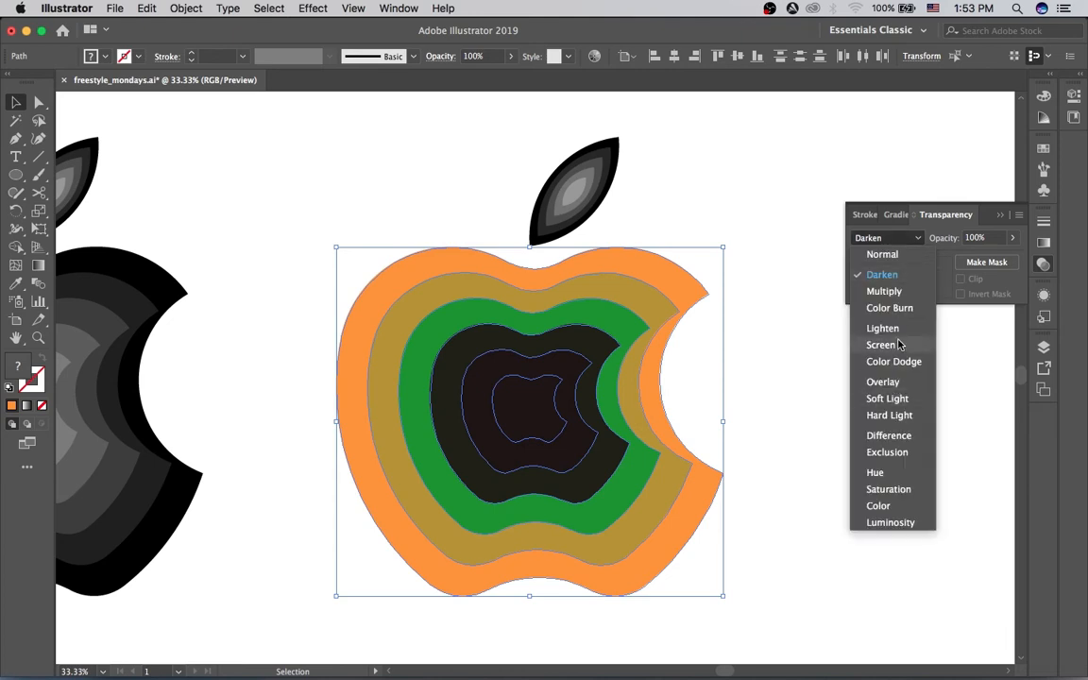
pyautogui.click(901, 346)
# Set the apple bands' blending mode to Overlay and deselect them
pyautogui.click(912, 238)
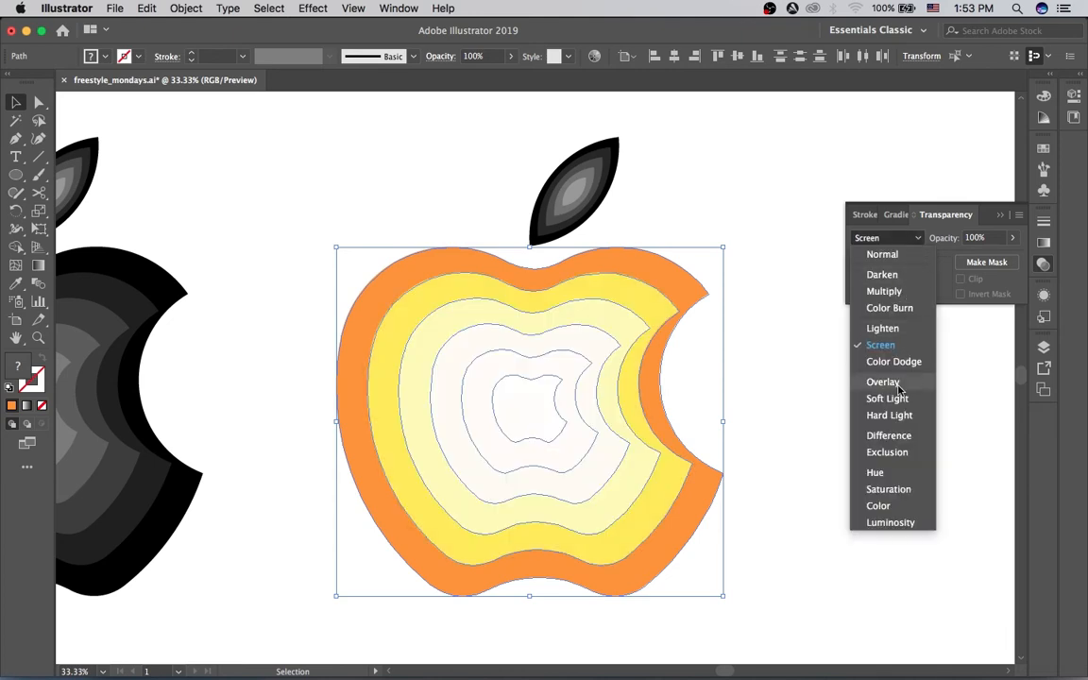
pyautogui.click(894, 381)
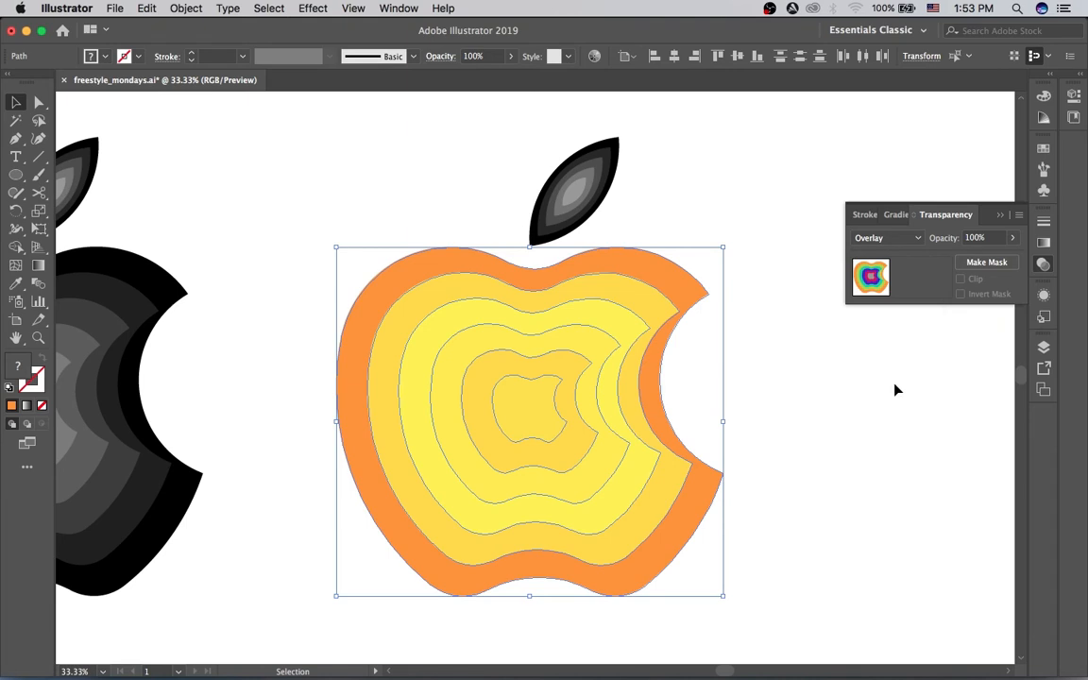
pyautogui.click(876, 388)
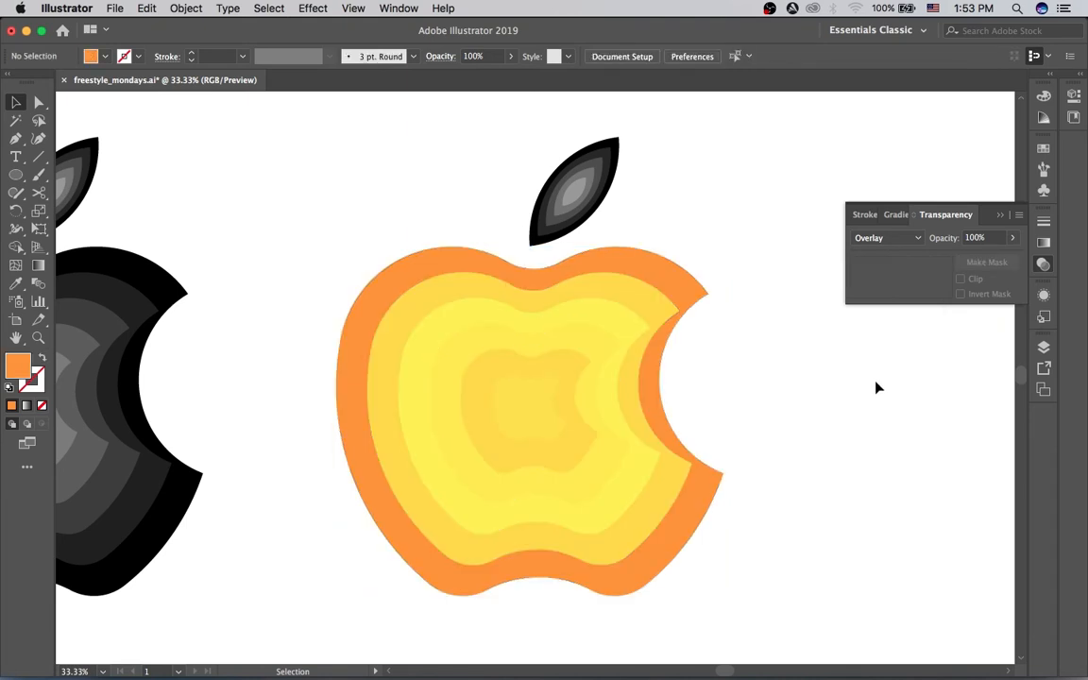
# Select all the bands of the apple body, set their blending mode to Normal, and keep opacity at 100%
pyautogui.moveTo(689, 393); pyautogui.dragTo(412, 386)
pyautogui.click(911, 238)
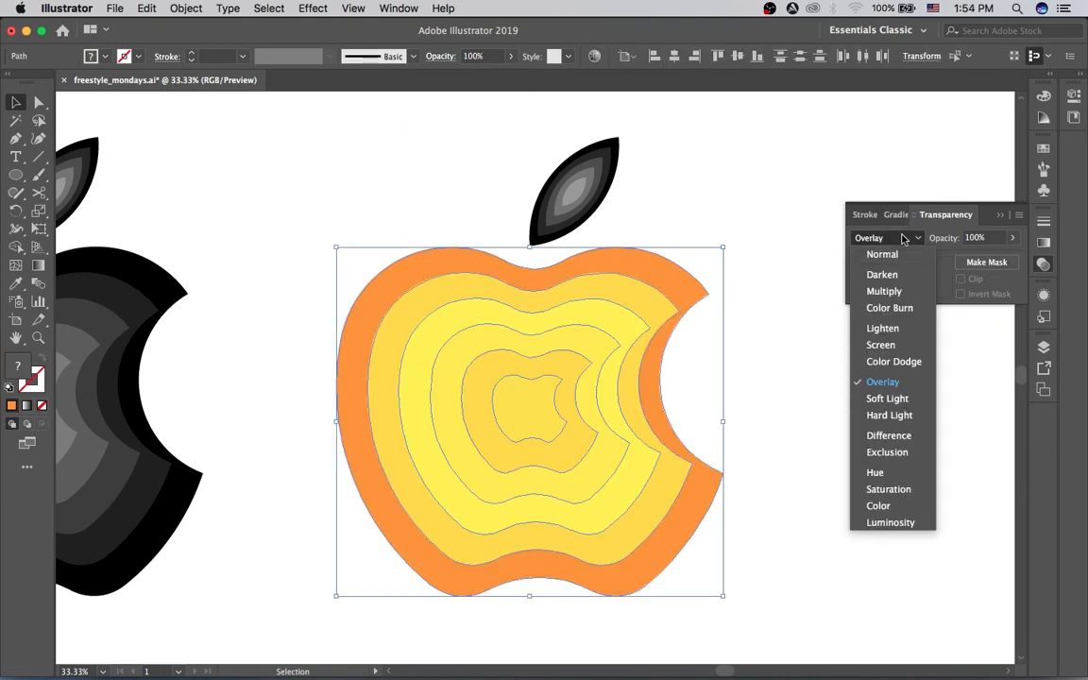
pyautogui.click(894, 255)
pyautogui.click(1012, 238)
pyautogui.moveTo(1010, 258)
pyautogui.mouseDown()
pyautogui.moveTo(979, 257)
pyautogui.moveTo(1012, 256)
pyautogui.mouseUp()
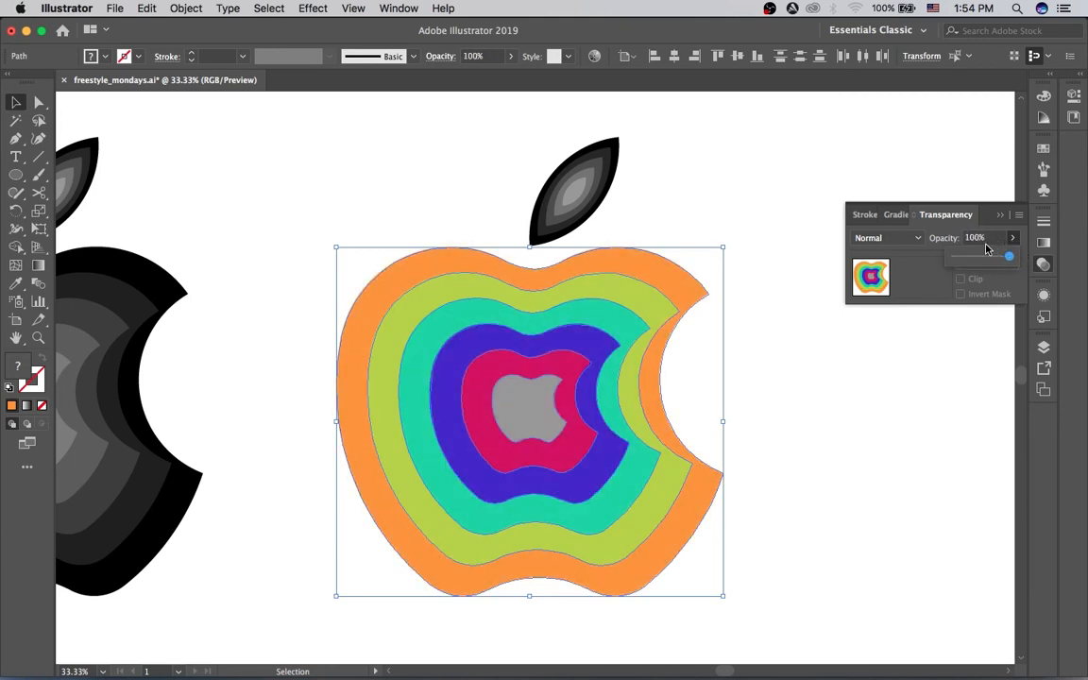
pyautogui.click(880, 403)
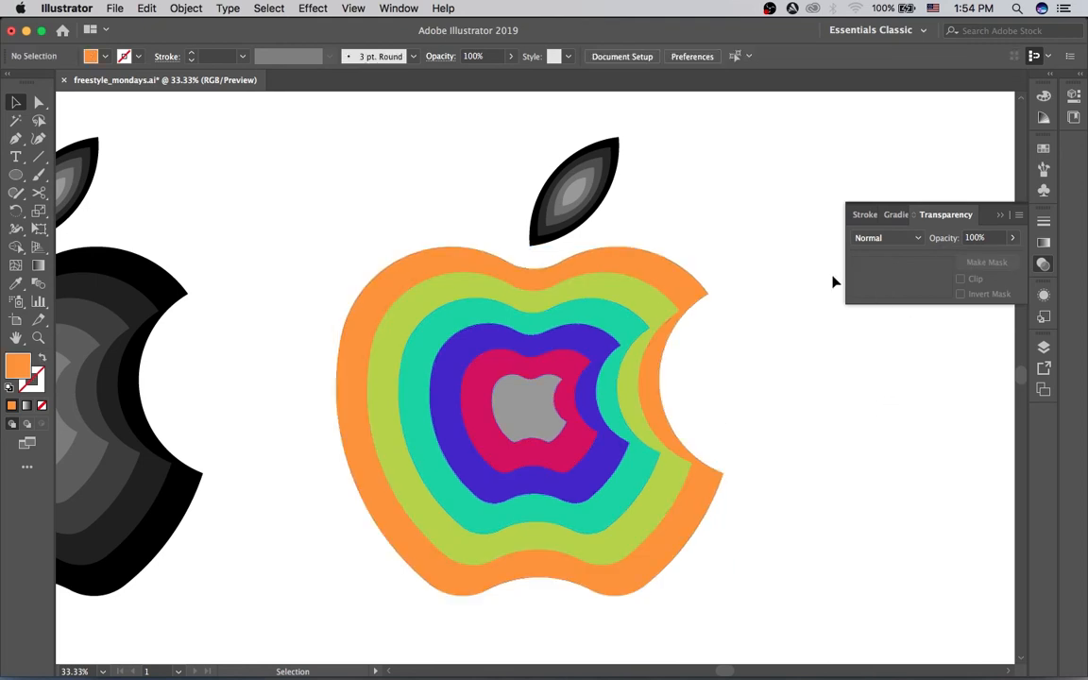
# Recolour the outermost apple band to dark green with hue 152.1, saturation 100 and brightness 38.04, then deselect it
pyautogui.click(677, 285)
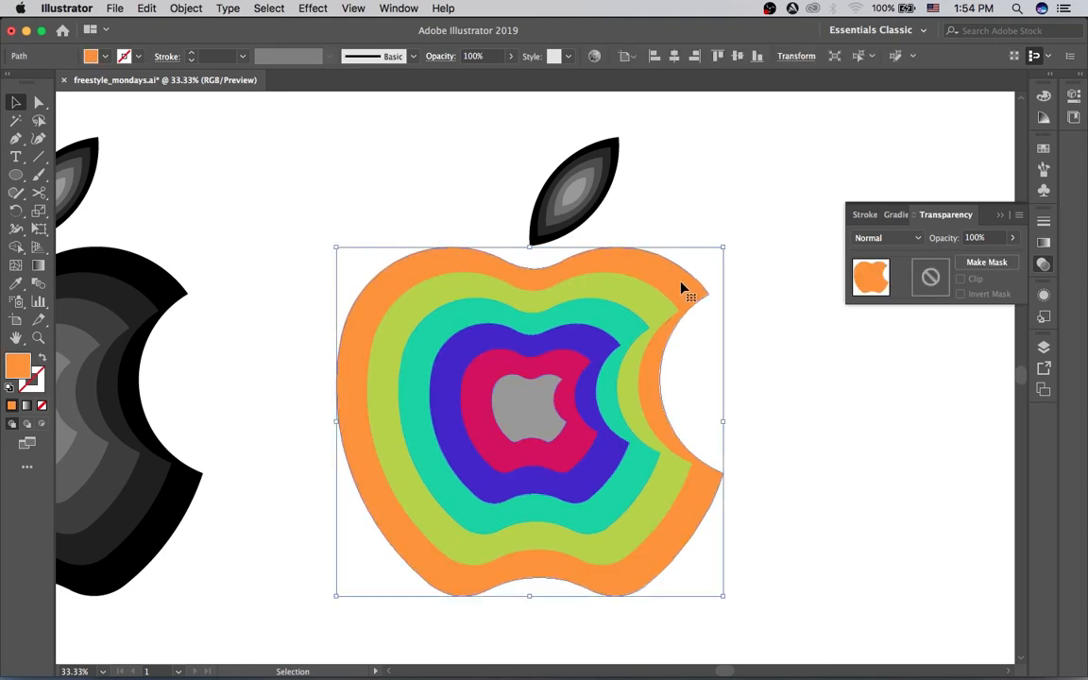
pyautogui.click(1044, 96)
pyautogui.moveTo(933, 119); pyautogui.dragTo(948, 119)
pyautogui.moveTo(951, 162); pyautogui.dragTo(953, 171)
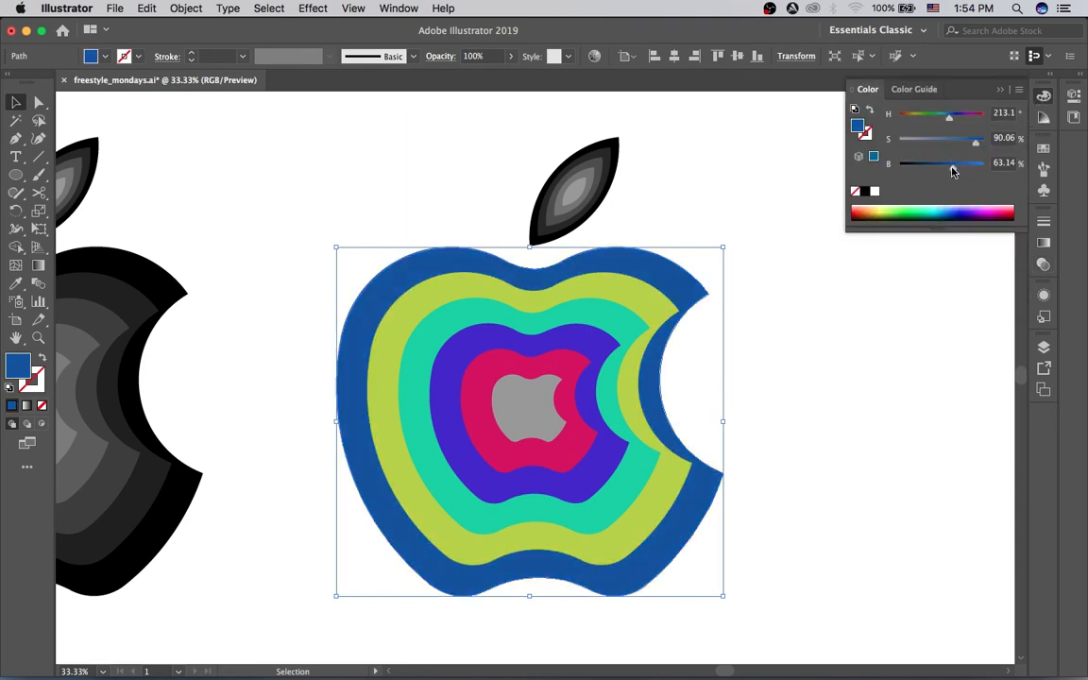
pyautogui.moveTo(953, 171); pyautogui.dragTo(958, 166)
pyautogui.moveTo(941, 117); pyautogui.dragTo(945, 121)
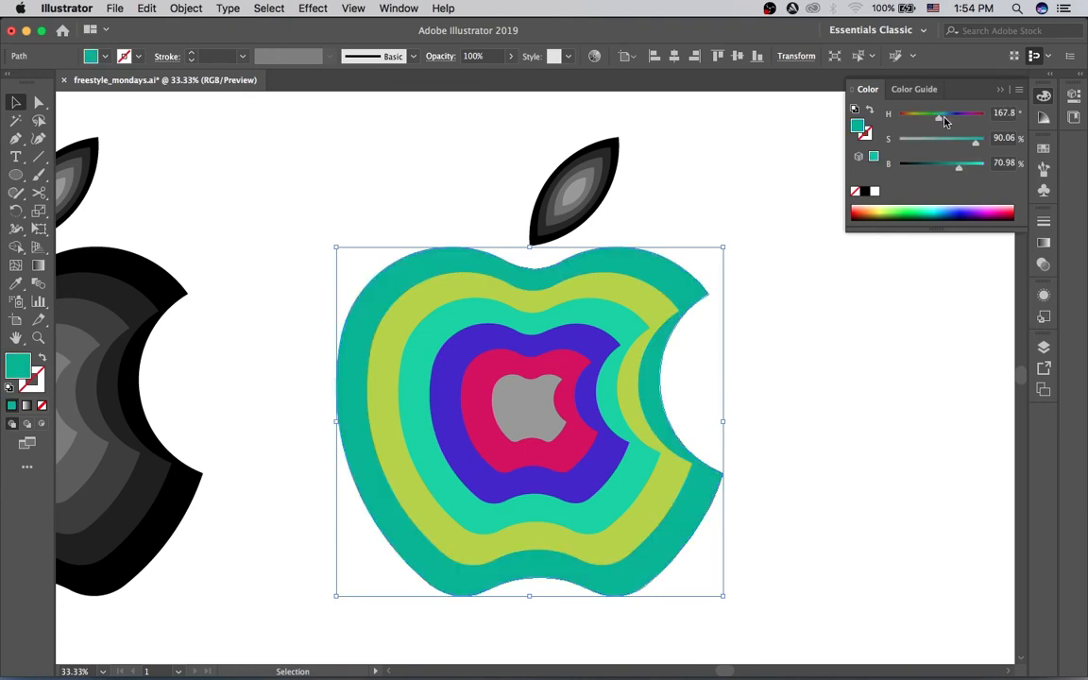
pyautogui.moveTo(970, 168); pyautogui.dragTo(945, 166)
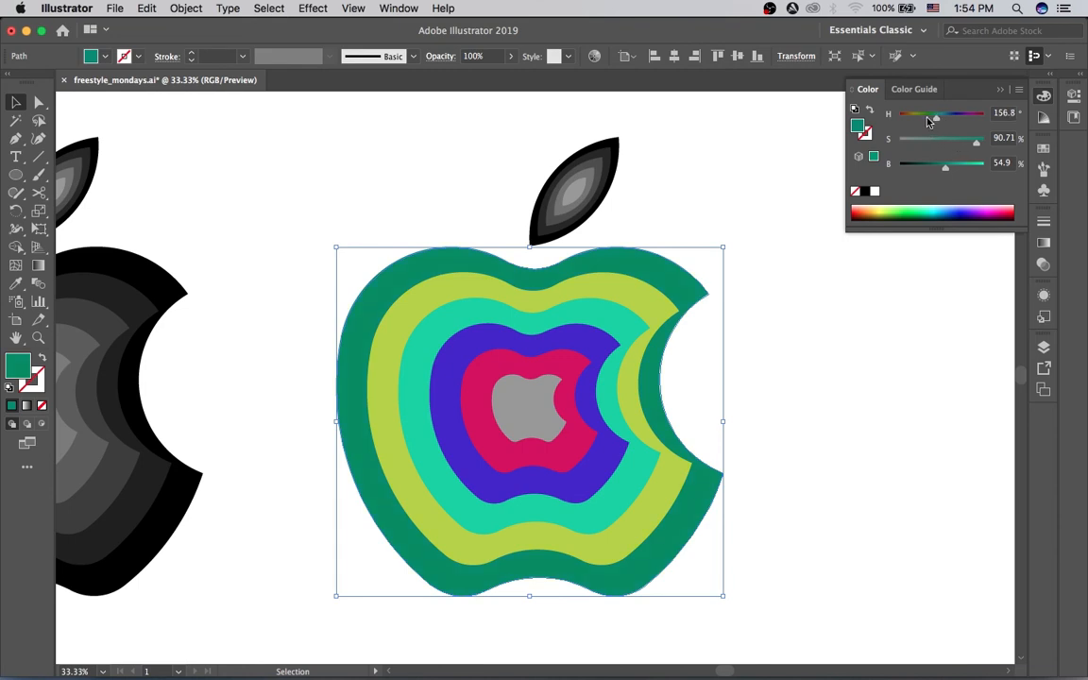
pyautogui.moveTo(934, 124); pyautogui.dragTo(937, 129)
pyautogui.moveTo(939, 169); pyautogui.dragTo(934, 167)
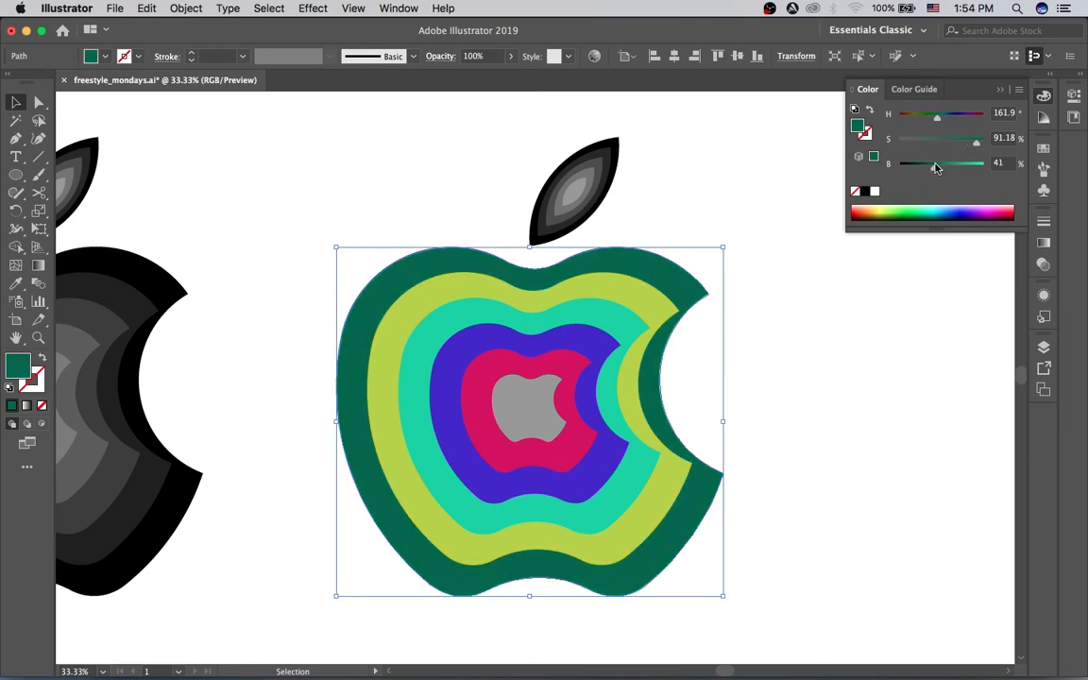
pyautogui.click(925, 206)
pyautogui.click(931, 170)
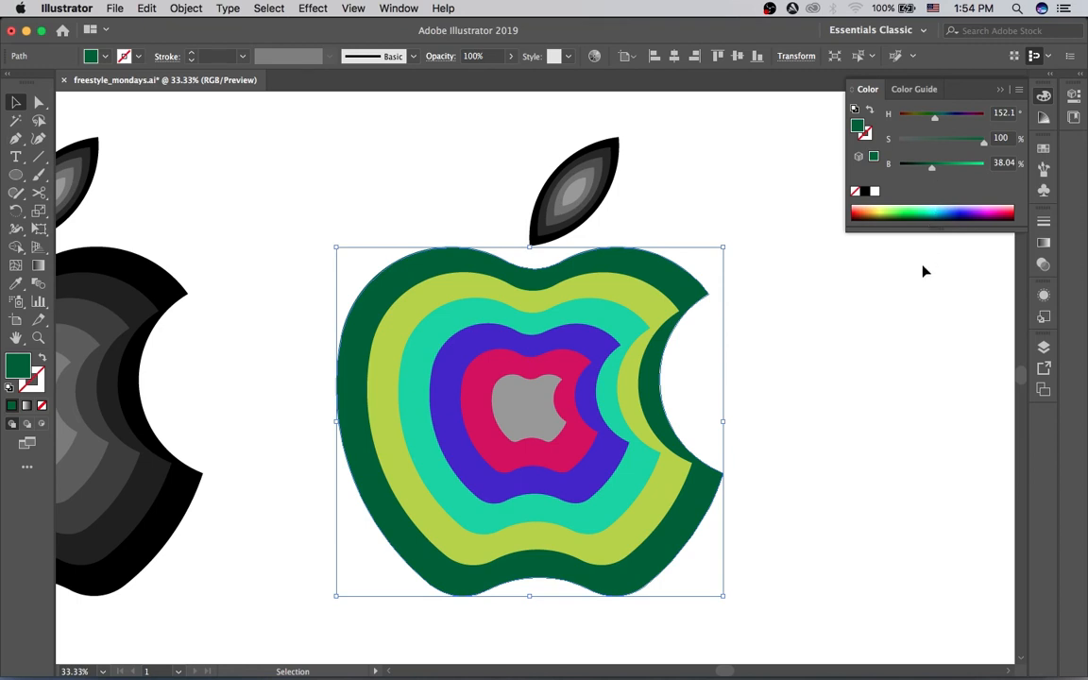
pyautogui.click(829, 251)
pyautogui.click(320, 7)
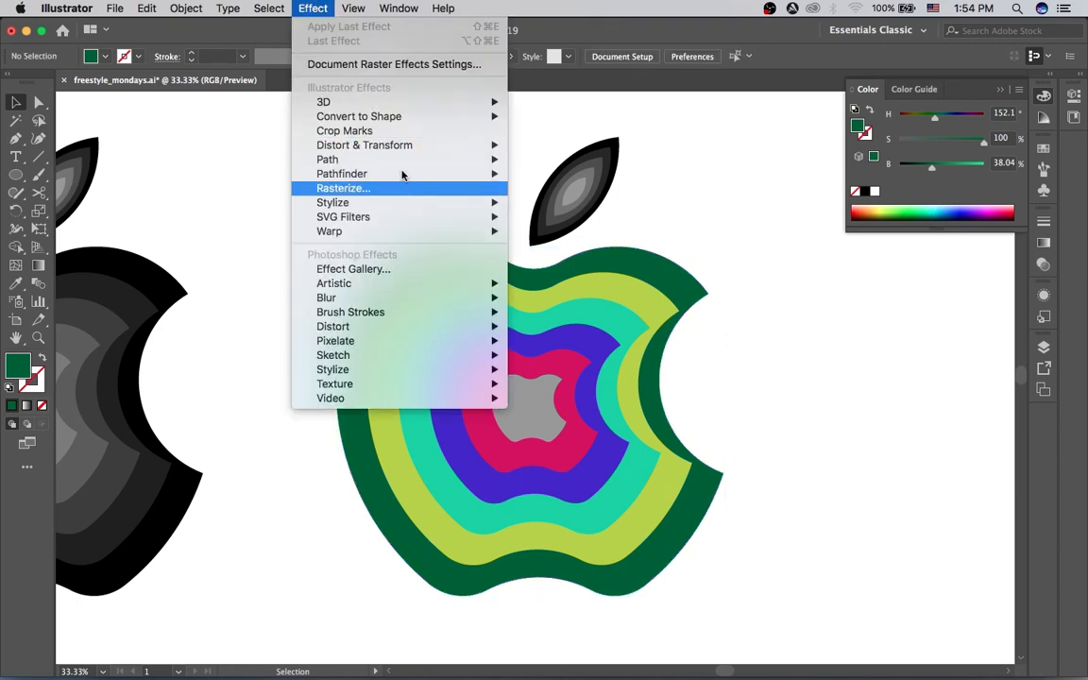
pyautogui.moveTo(454, 202)
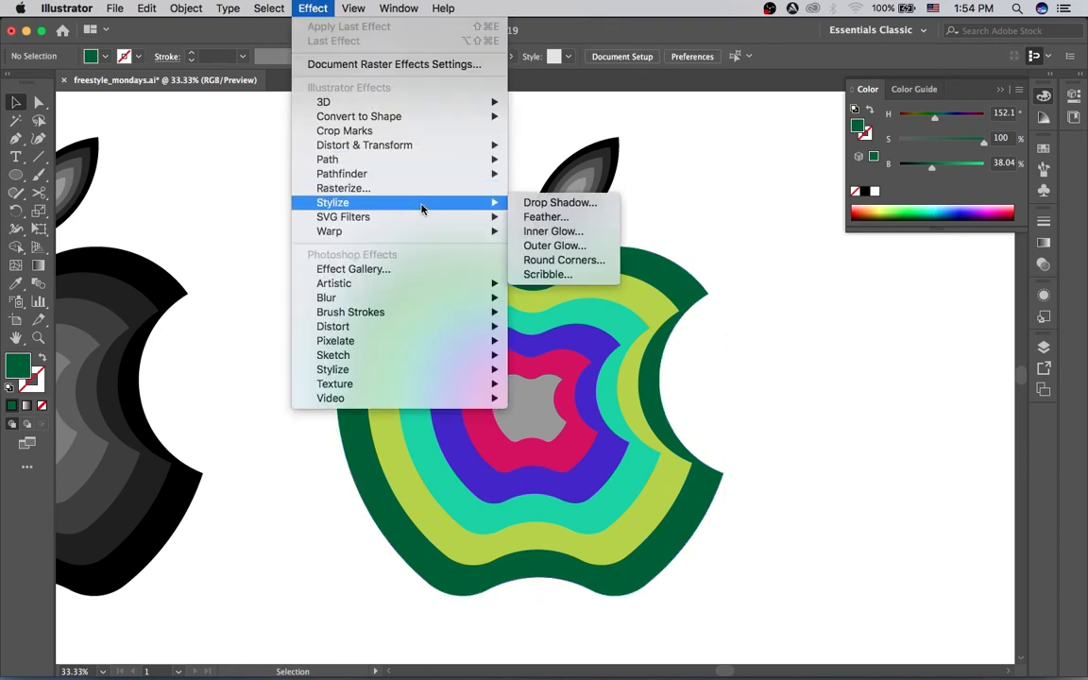
pyautogui.click(537, 231)
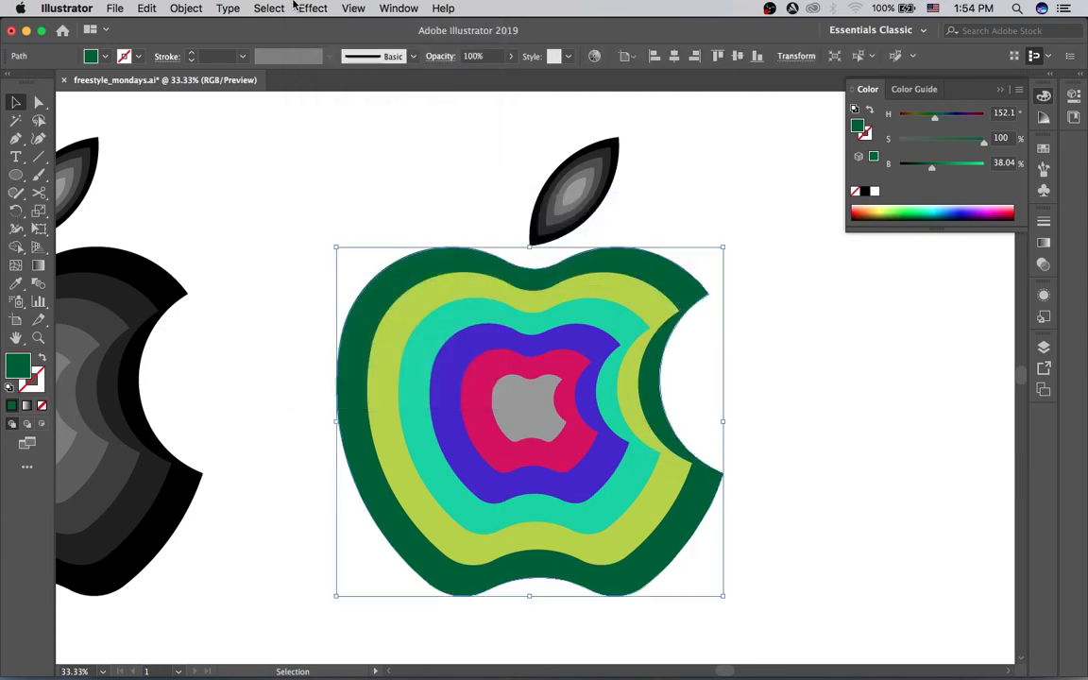
# Apply an Inner Glow effect to the outermost dark green band with a dark glow colour, a changed mode and an increased blur
pyautogui.click(312, 7)
pyautogui.click(547, 250)
pyautogui.click(798, 300)
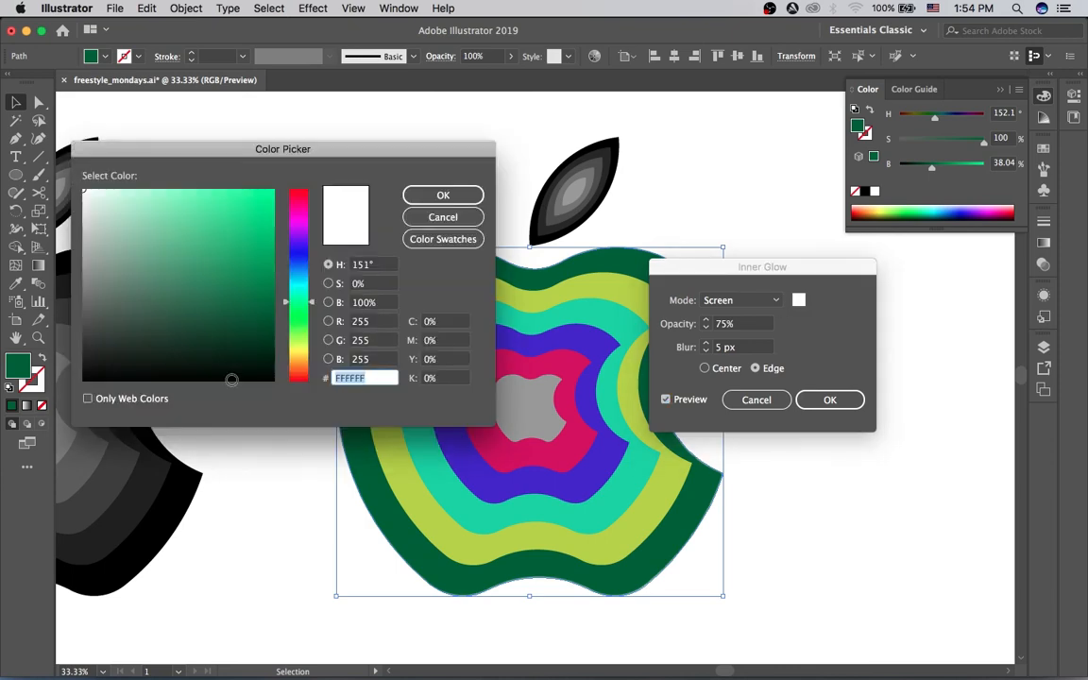
pyautogui.click(441, 192)
pyautogui.click(742, 300)
pyautogui.click(716, 338)
pyautogui.keyDown('shift'); pyautogui.click(706, 344); pyautogui.keyUp('shift')
pyautogui.keyDown('shift'); pyautogui.click(705, 344); pyautogui.keyUp('shift')
pyautogui.keyDown('shift'); pyautogui.click(706, 343); pyautogui.keyUp('shift')
pyautogui.keyDown('shift'); pyautogui.click(706, 343); pyautogui.keyUp('shift')
pyautogui.hotkey('shift', 'Up')
pyautogui.press('Tab')
pyautogui.click(826, 408)
# Recolour the second apple band from outside to green with hue 135.1 and brightness 65.88
pyautogui.click(652, 508)
pyautogui.click(936, 115)
pyautogui.moveTo(938, 114); pyautogui.dragTo(930, 114)
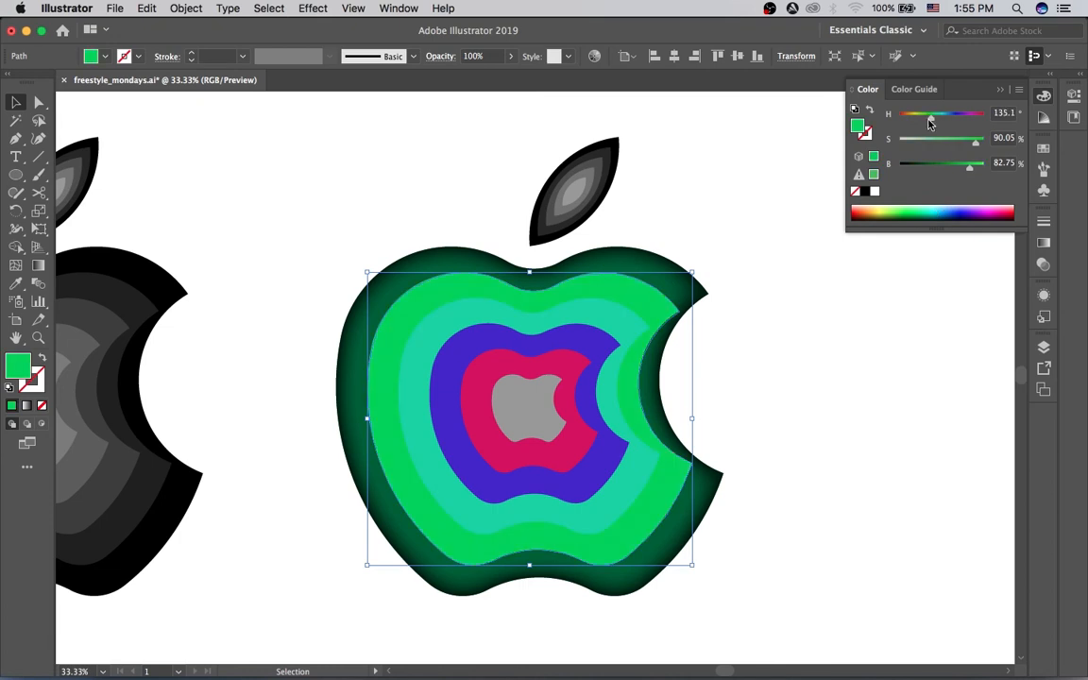
pyautogui.moveTo(969, 167); pyautogui.dragTo(951, 173)
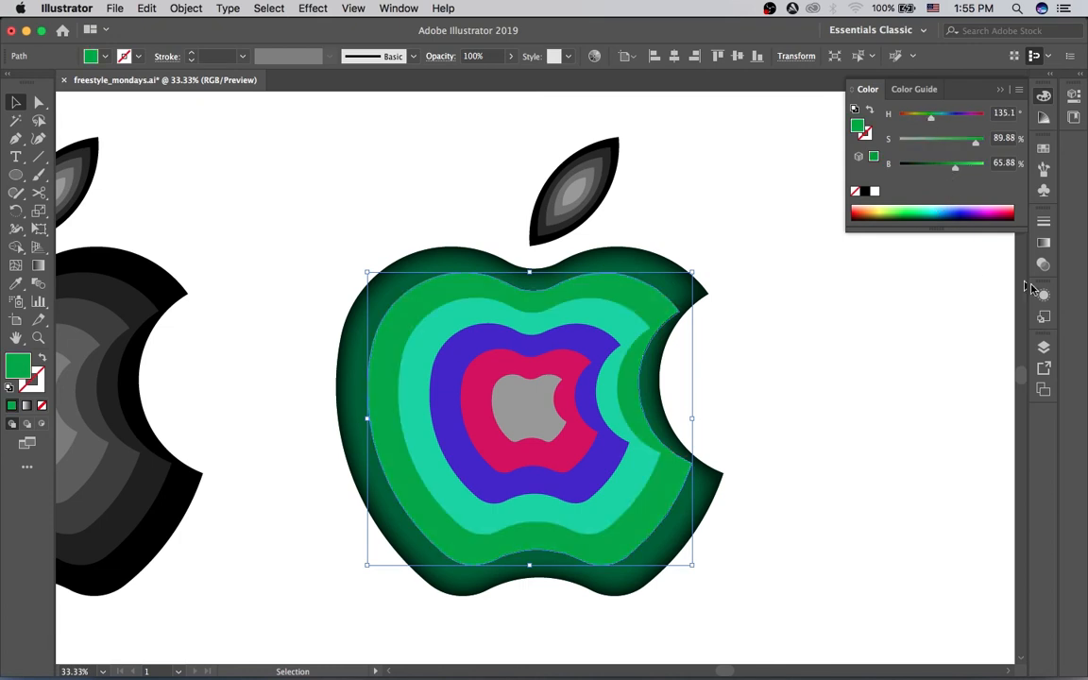
# Apply the same Inner Glow effect to the second apple band and deselect it
pyautogui.click(310, 8)
pyautogui.click(320, 27)
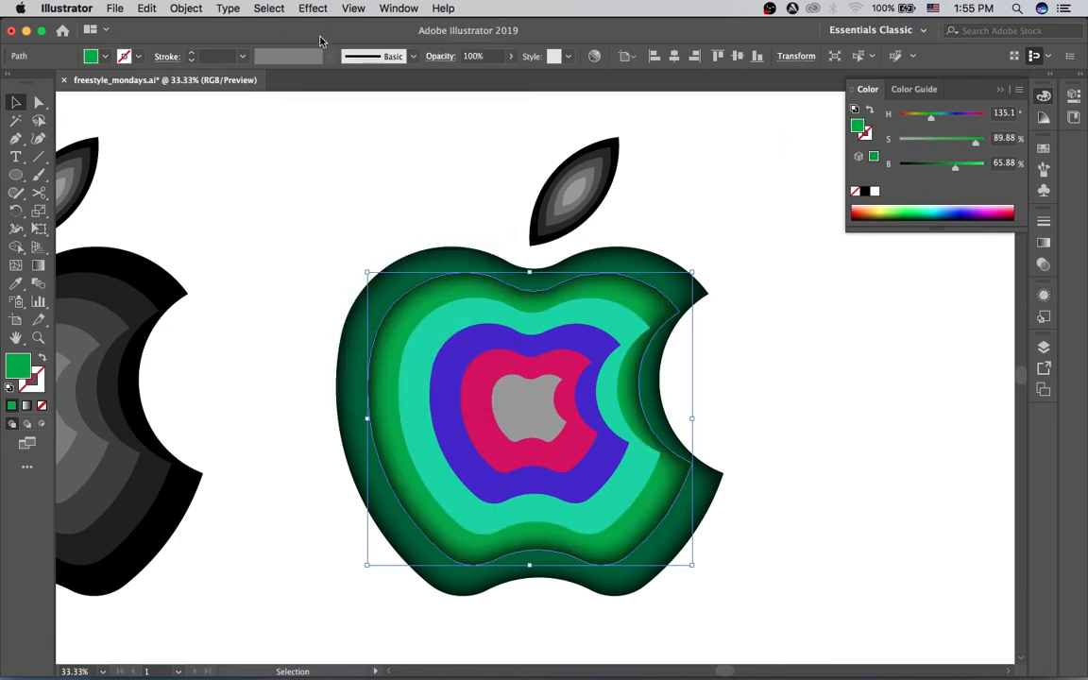
pyautogui.click(764, 382)
# Sample the second band's green onto the third apple band, set its brightness to 80 and its hue to 117.0, and deselect it
pyautogui.click(607, 401)
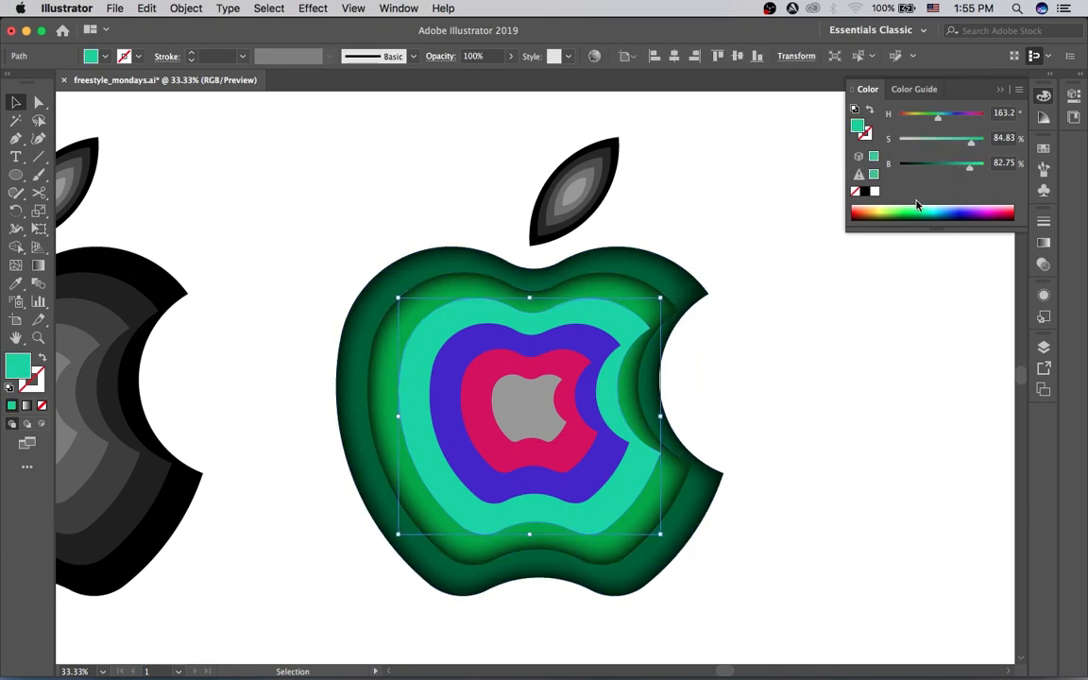
pyautogui.click(640, 293)
pyautogui.moveTo(964, 169); pyautogui.dragTo(968, 169)
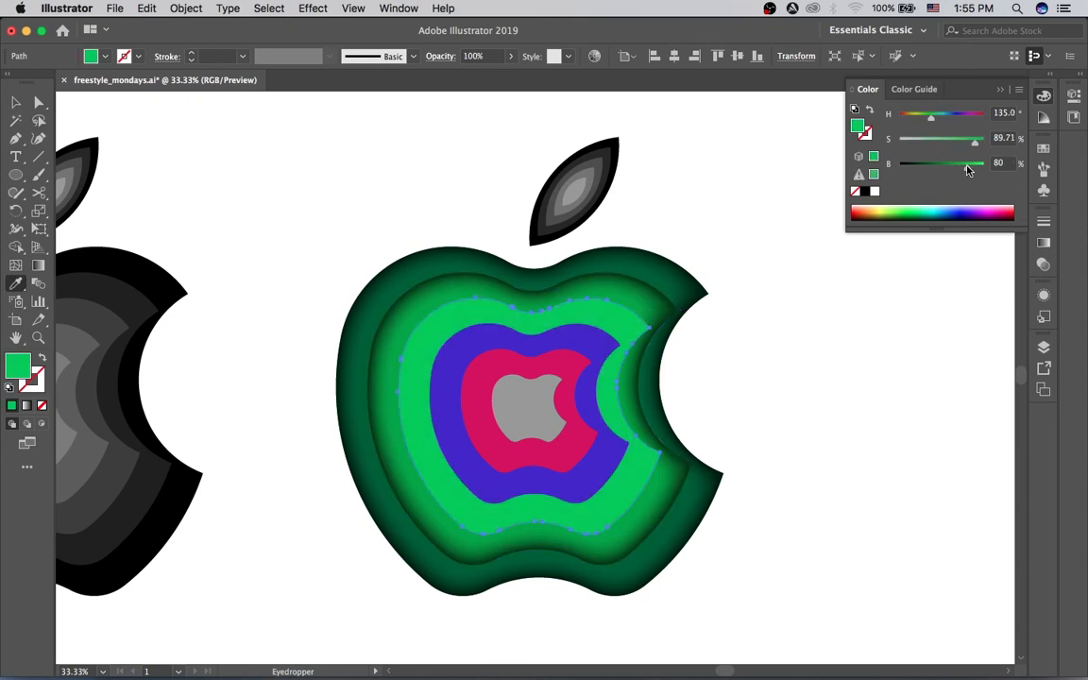
pyautogui.moveTo(929, 120); pyautogui.dragTo(927, 120)
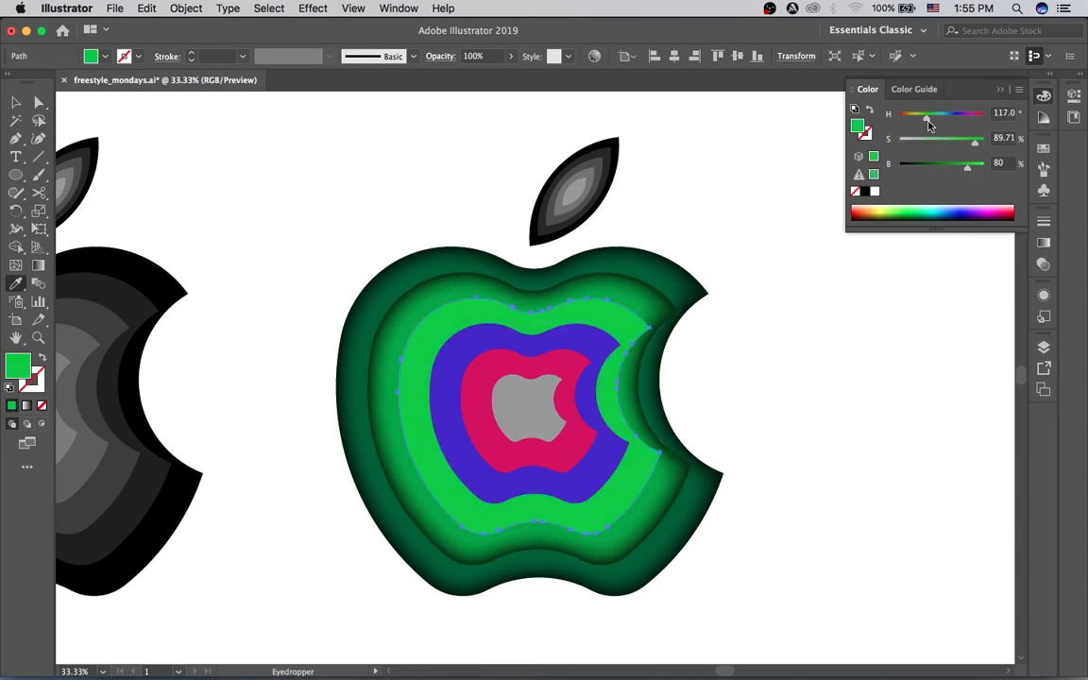
pyautogui.press('v')
pyautogui.click(718, 403)
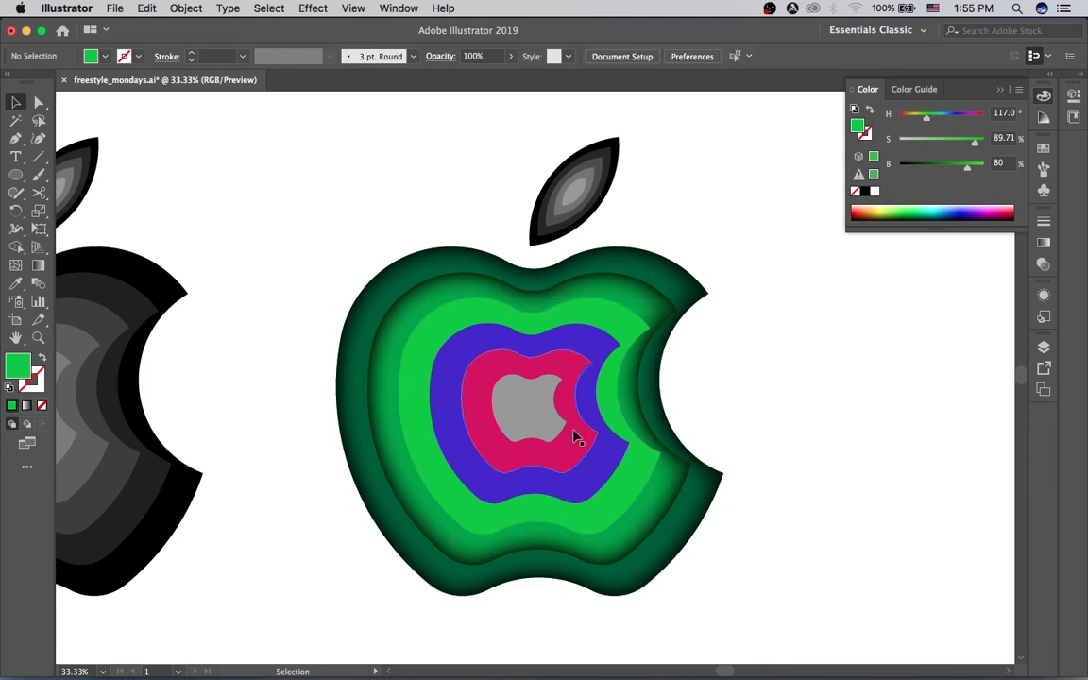
# Apply the last Inner Glow effect to the third apple band and deselect it
pyautogui.click(614, 420)
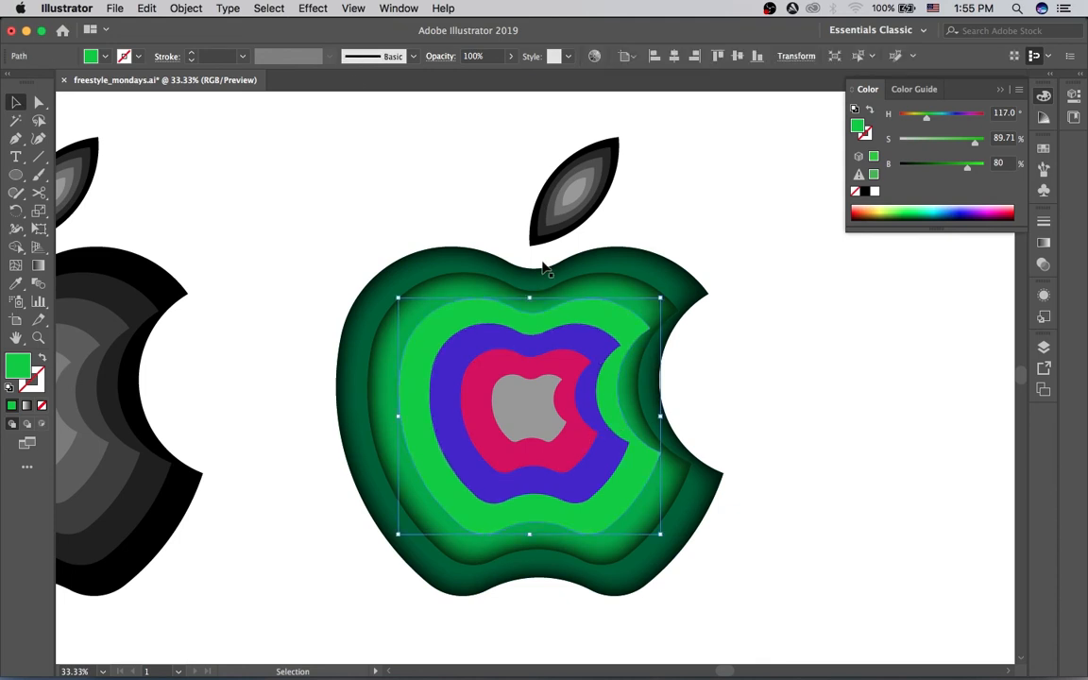
pyautogui.click(314, 9)
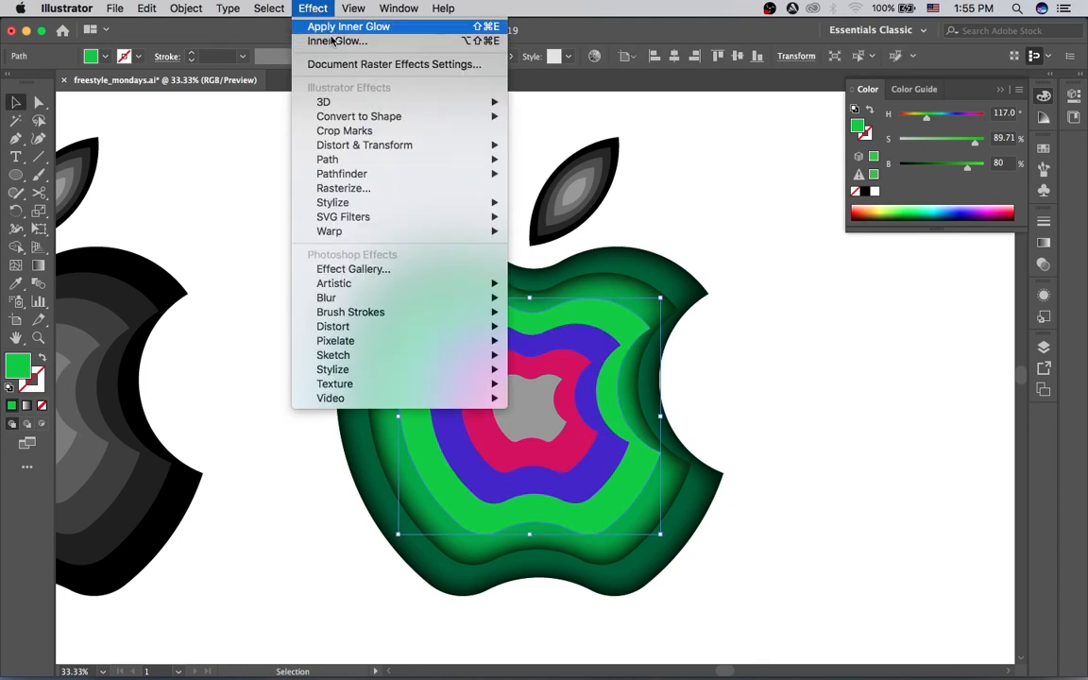
pyautogui.click(332, 36)
pyautogui.click(809, 410)
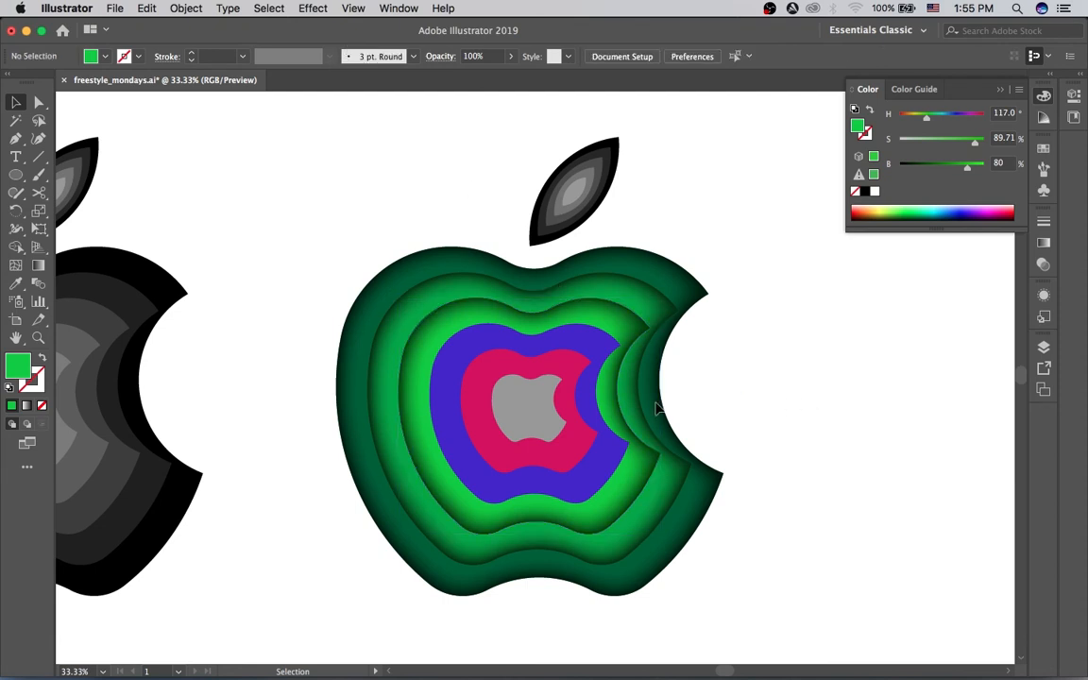
# Sample the third band's green onto the fourth apple band and set its hue to 91.15
pyautogui.click(588, 490)
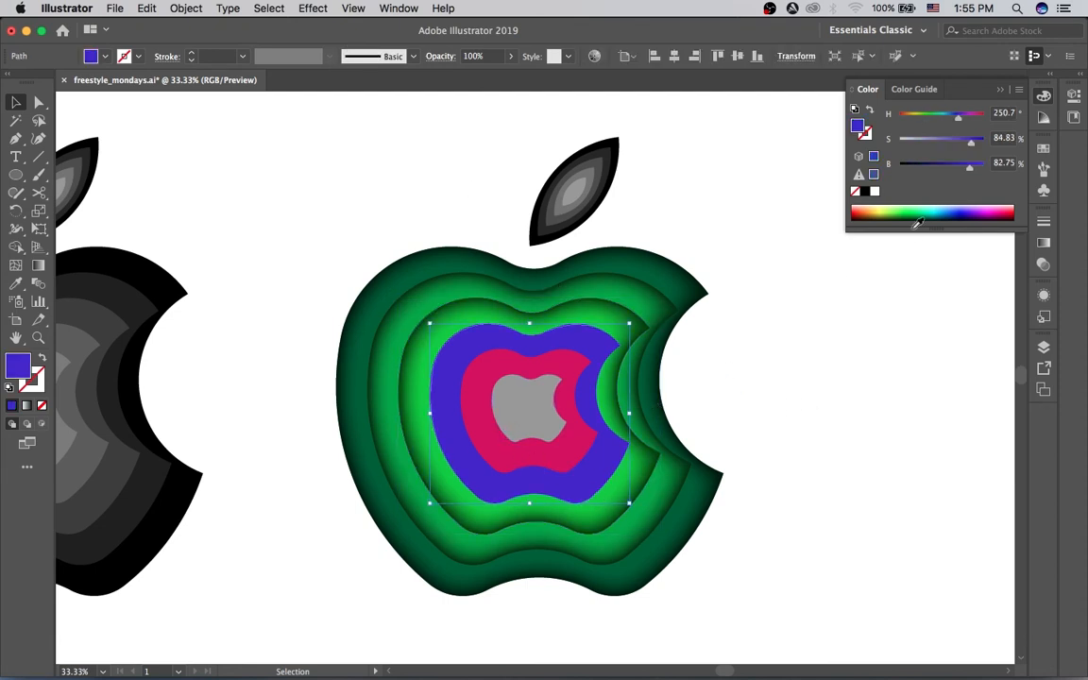
pyautogui.press('i')
pyautogui.click(614, 491)
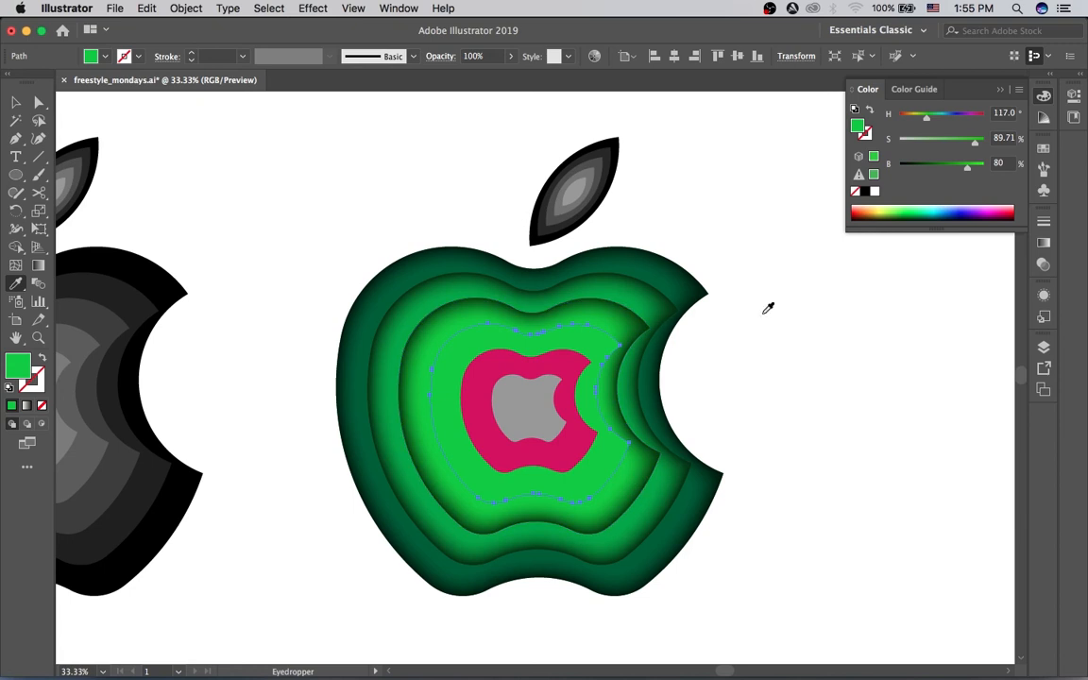
pyautogui.moveTo(925, 117); pyautogui.dragTo(920, 117)
# Apply the last Inner Glow effect to the fourth, yellow-green apple band and deselect it
pyautogui.click(283, 8)
pyautogui.moveTo(310, 8)
pyautogui.click(326, 26)
pyautogui.press('v')
pyautogui.click(714, 310)
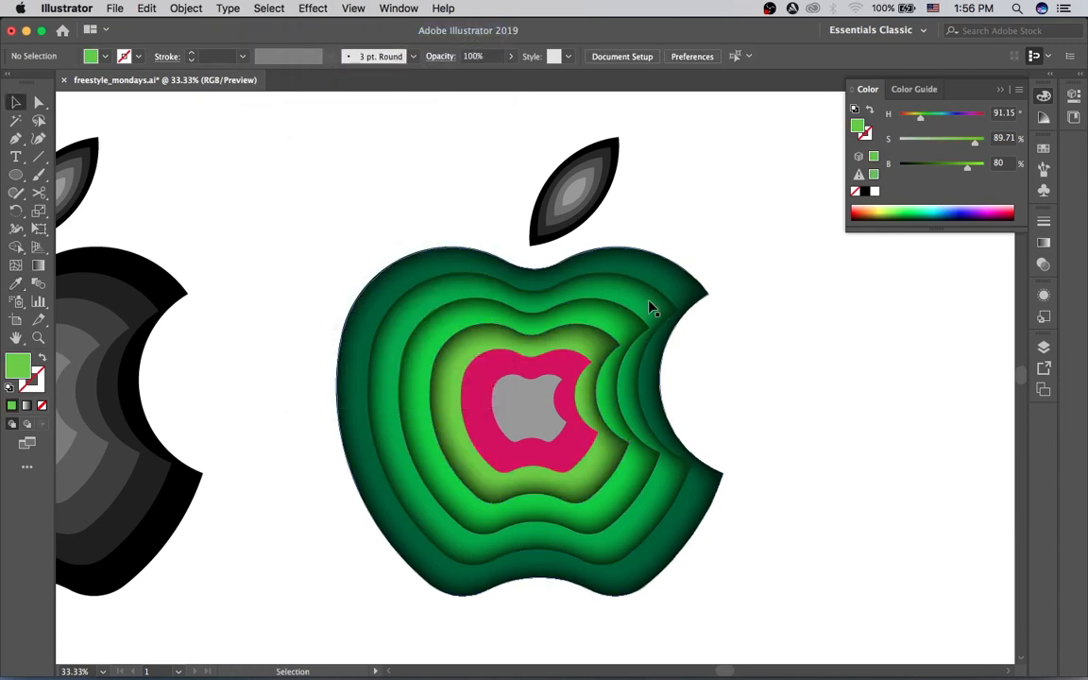
# Delete the Inner Glow effect from the second, third and fourth apple bands and clear the selection
pyautogui.click(651, 306)
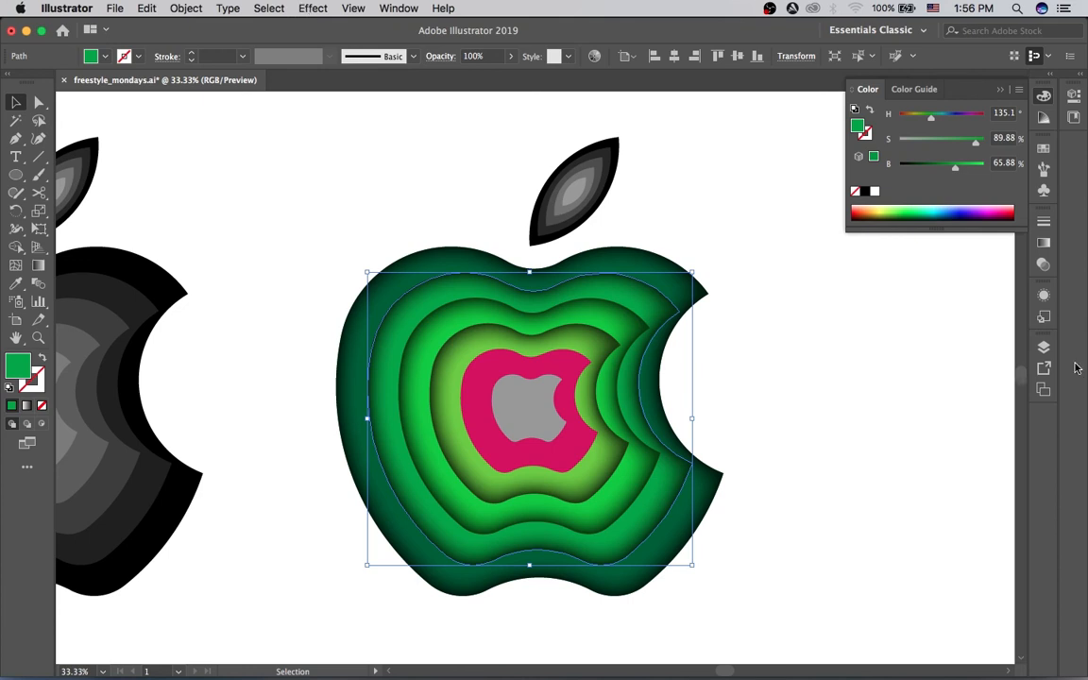
pyautogui.click(1039, 297)
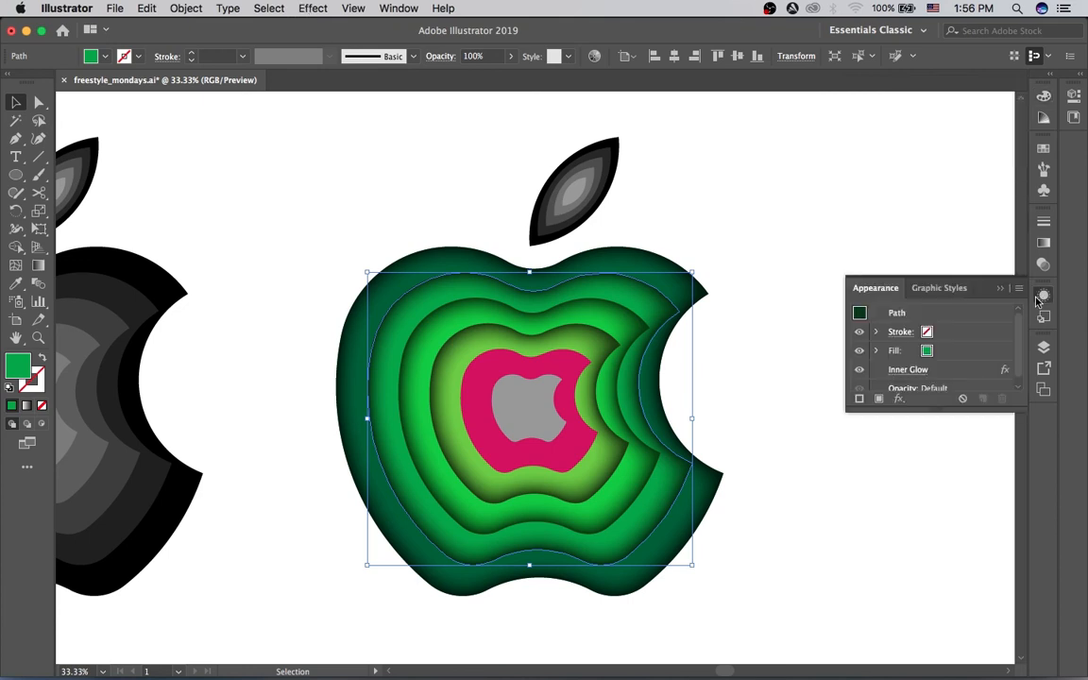
pyautogui.click(959, 369)
pyautogui.click(1001, 398)
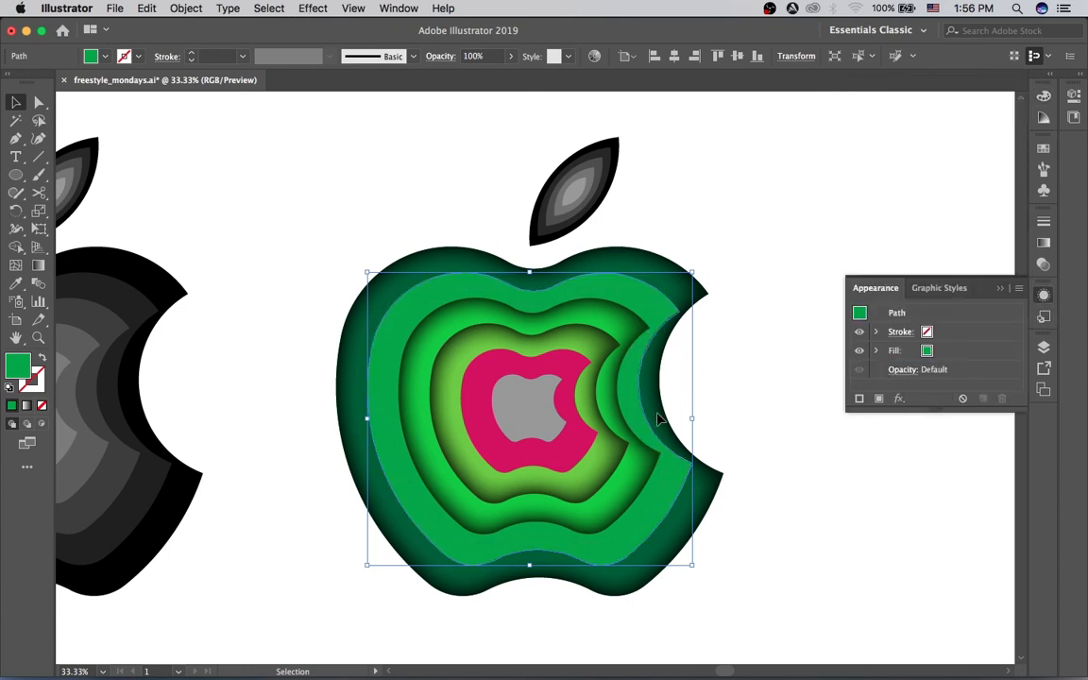
pyautogui.click(645, 485)
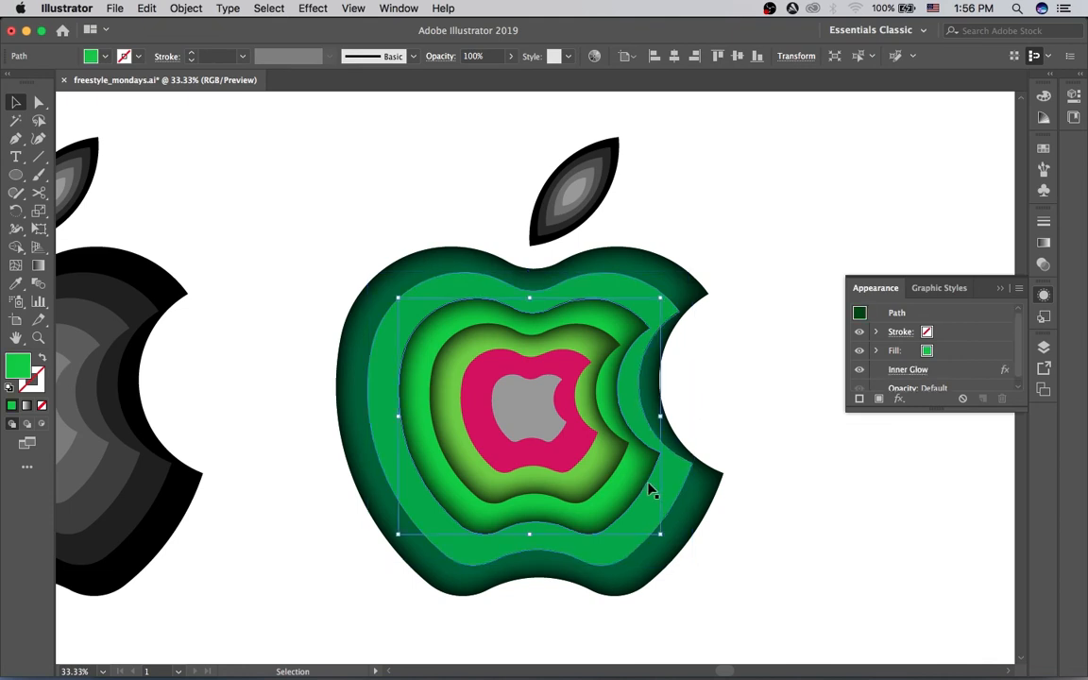
pyautogui.click(959, 369)
pyautogui.click(1001, 398)
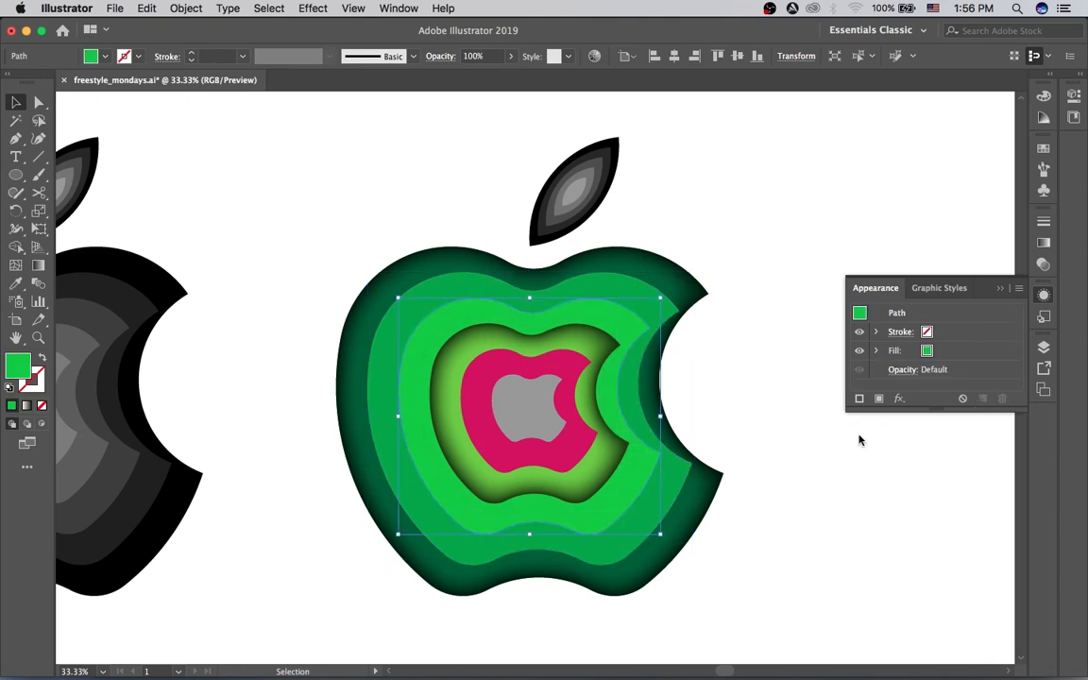
pyautogui.click(586, 479)
pyautogui.click(948, 369)
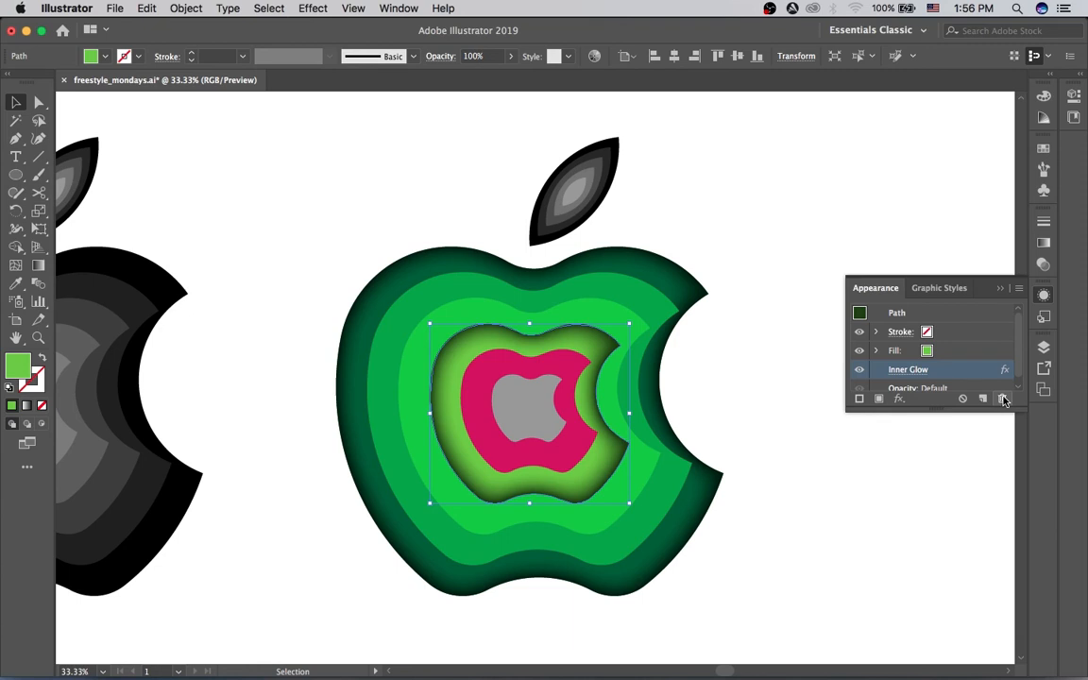
pyautogui.click(1001, 398)
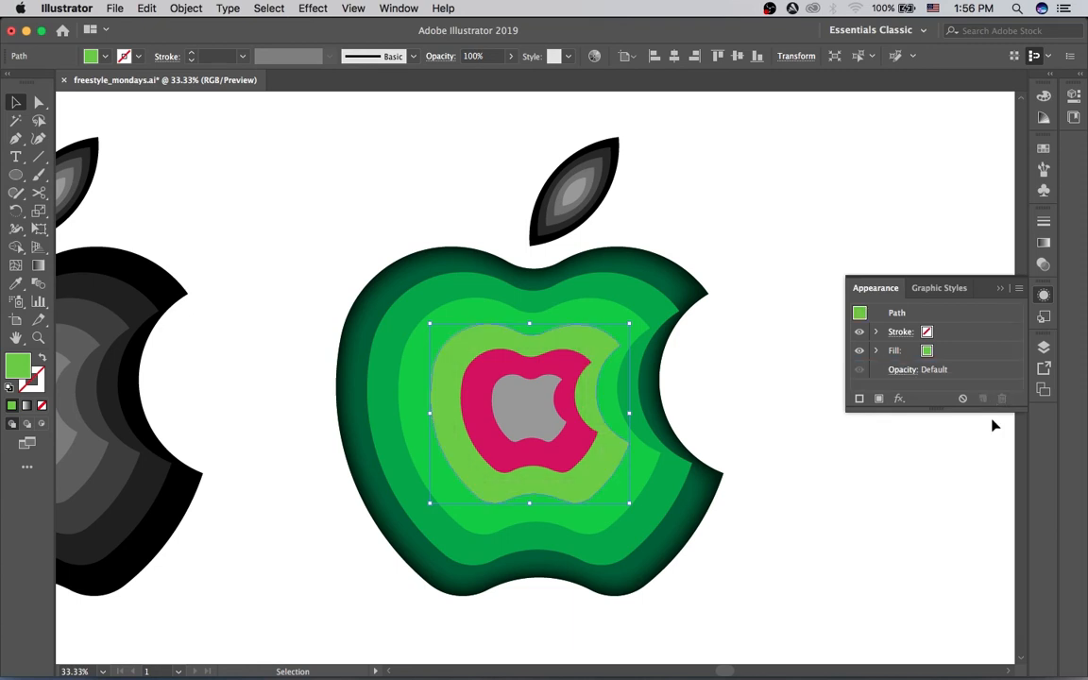
pyautogui.click(753, 521)
# Recolour the magenta fifth apple band to a light yellow-green by changing its hue and reducing its saturation
pyautogui.click(526, 468)
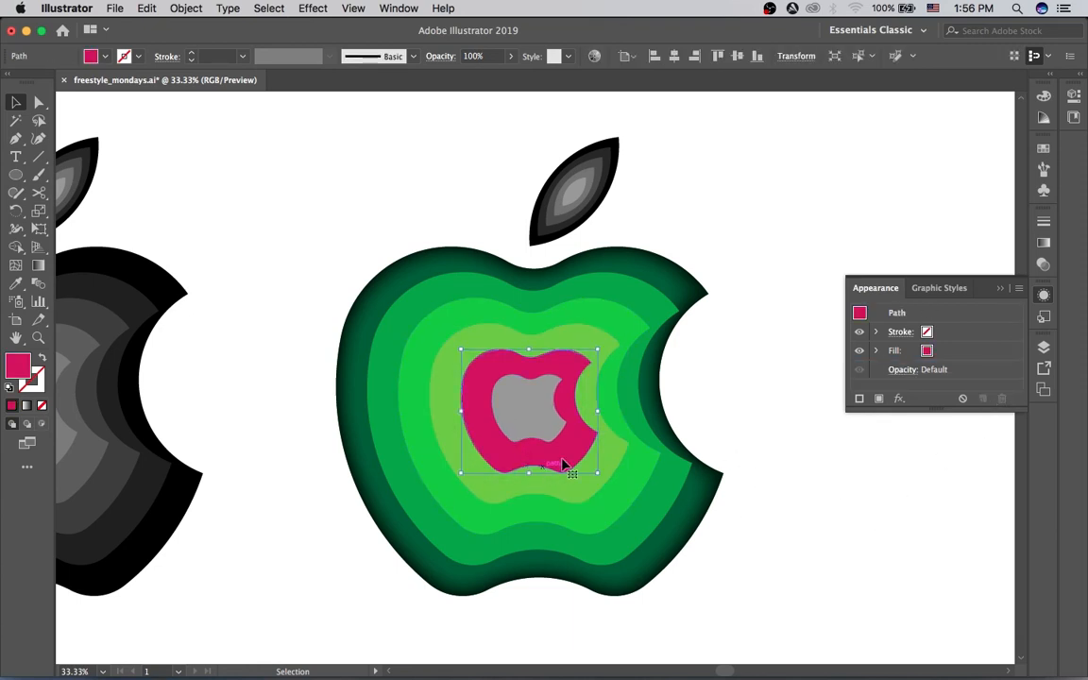
pyautogui.click(1044, 97)
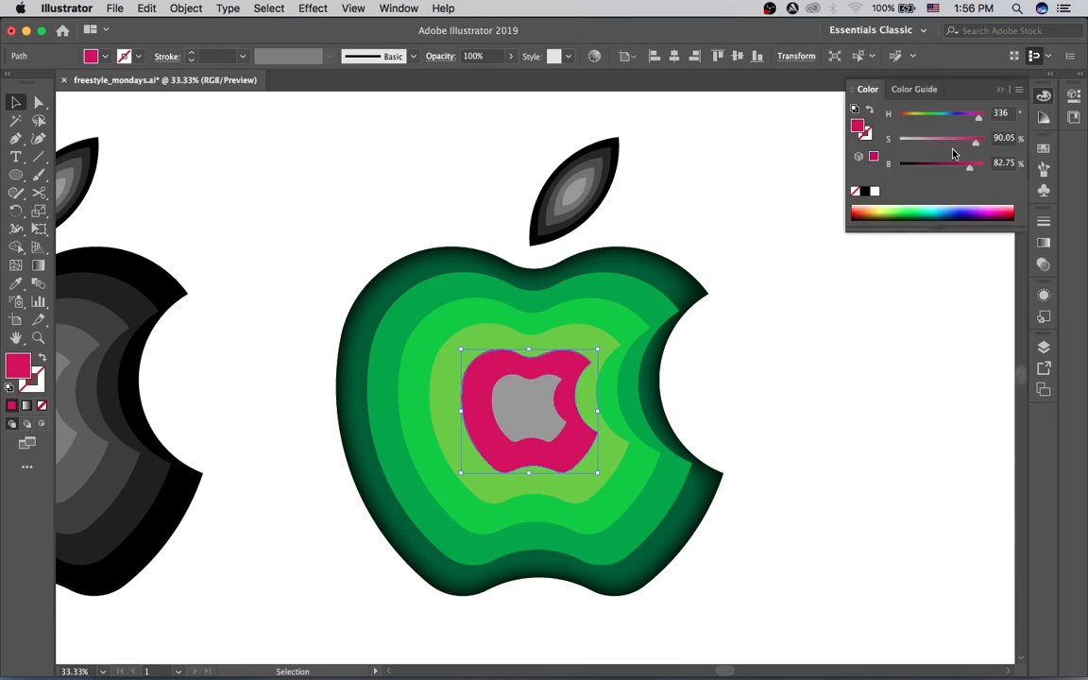
pyautogui.click(924, 115)
pyautogui.moveTo(924, 117); pyautogui.dragTo(917, 114)
pyautogui.moveTo(975, 140); pyautogui.dragTo(914, 143)
# Recolour the grey innermost apple shape pale green, with hue about 88.38, saturation about 31.9 and brightness 90.98
pyautogui.click(531, 433)
pyautogui.click(971, 167)
pyautogui.moveTo(971, 168); pyautogui.dragTo(977, 168)
pyautogui.moveTo(920, 117); pyautogui.dragTo(918, 117)
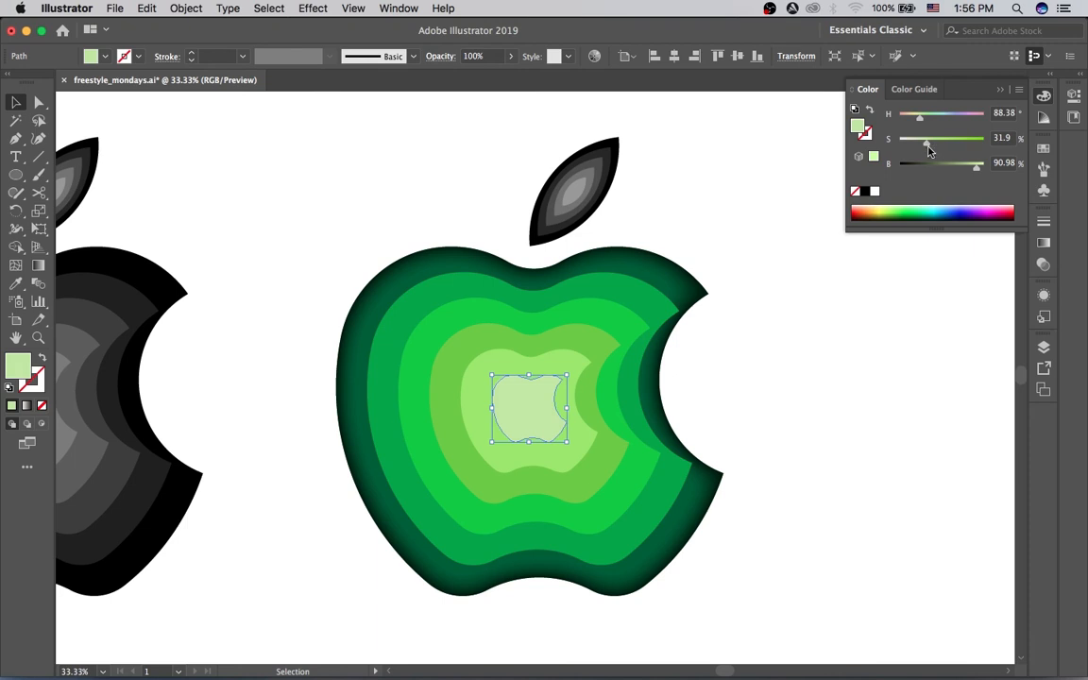
pyautogui.click(939, 369)
# Reduce the third apple band's saturation to about 74% and clear the selection
pyautogui.click(643, 450)
pyautogui.moveTo(970, 140); pyautogui.dragTo(962, 143)
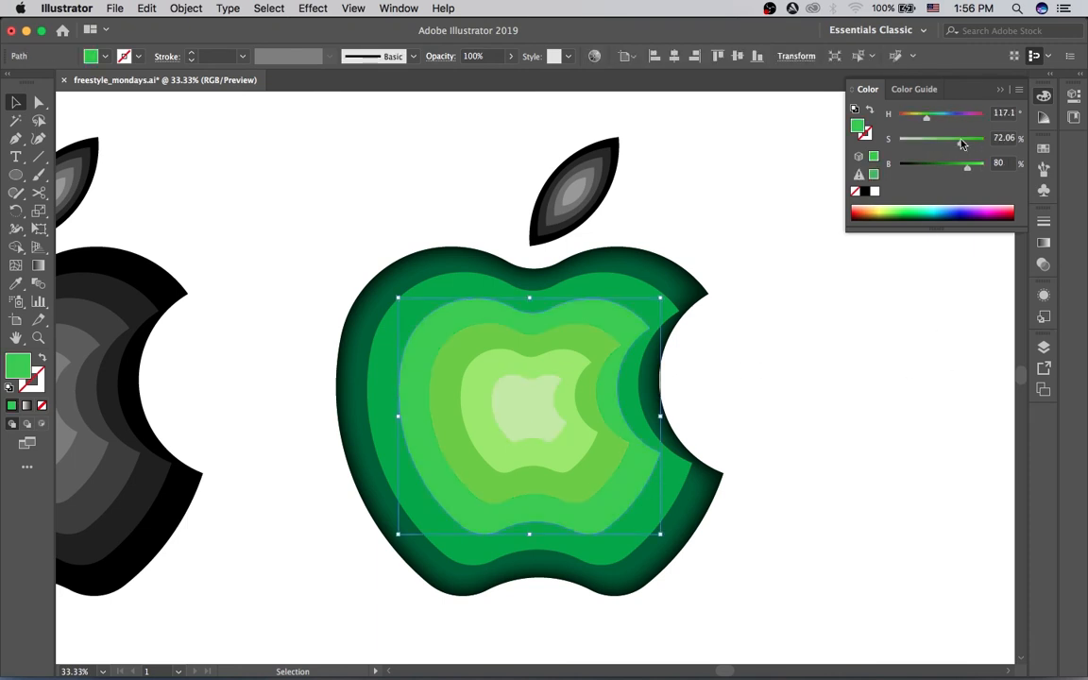
pyautogui.click(888, 400)
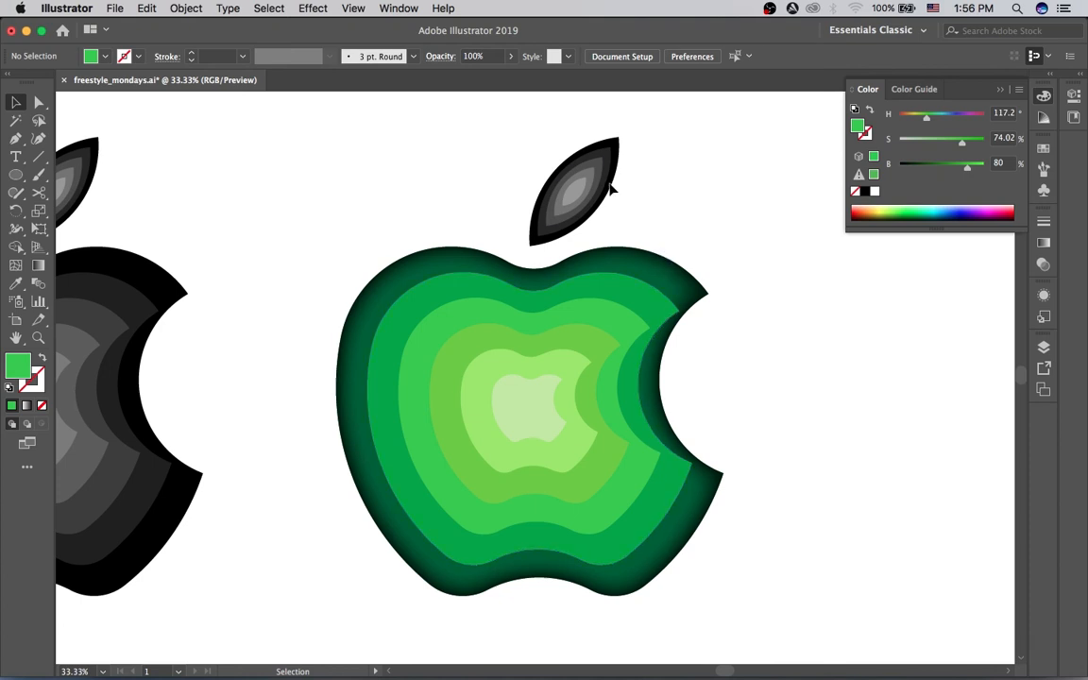
# Ungroup the grey bands of the leaf above the green apple and clear the selection
pyautogui.press('z')
pyautogui.click(605, 243)
pyautogui.press('v')
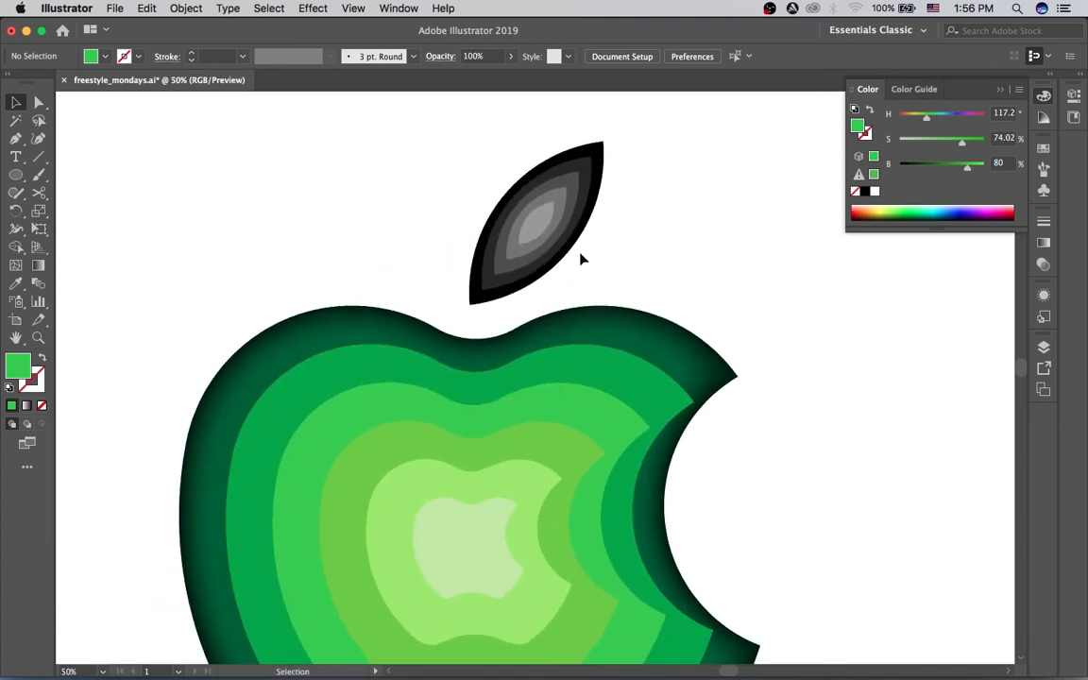
pyautogui.click(577, 255)
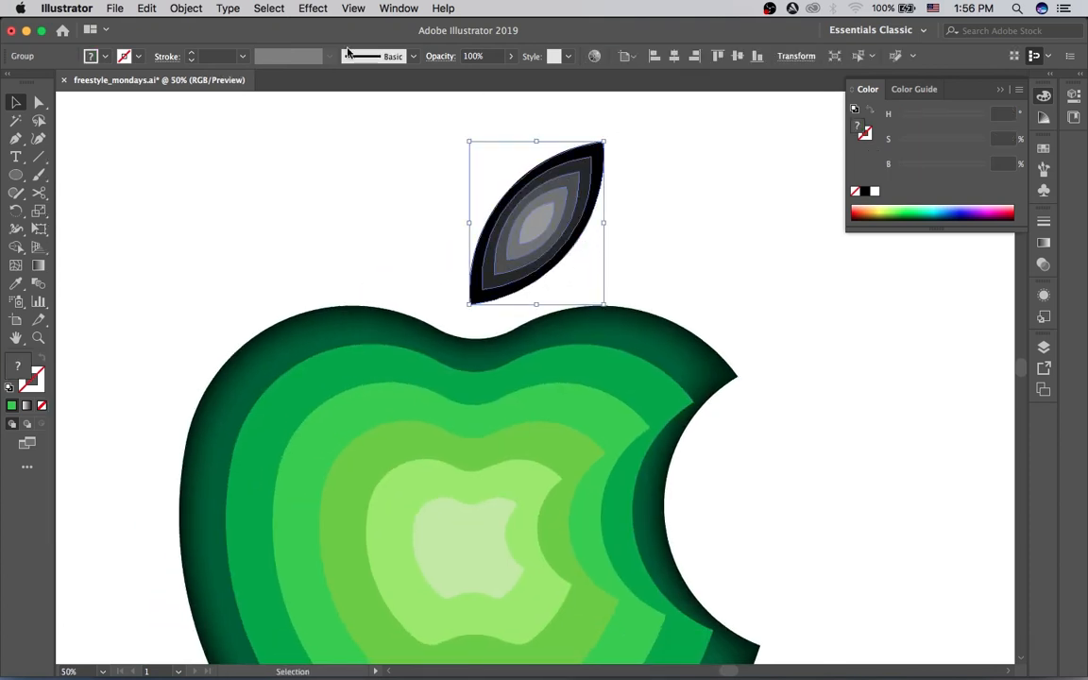
pyautogui.click(198, 8)
pyautogui.click(203, 94)
pyautogui.click(723, 245)
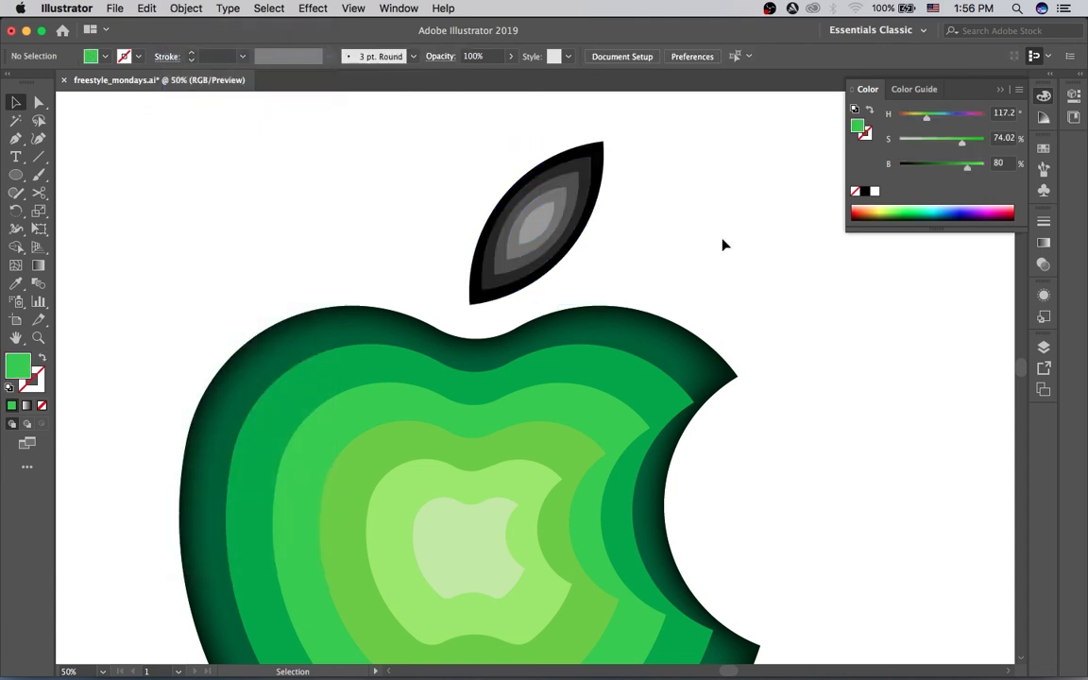
# Sample the apple's outermost dark green onto the leaf's black outermost band and keep that band selected
pyautogui.click(590, 235)
pyautogui.press('i')
pyautogui.click(690, 351)
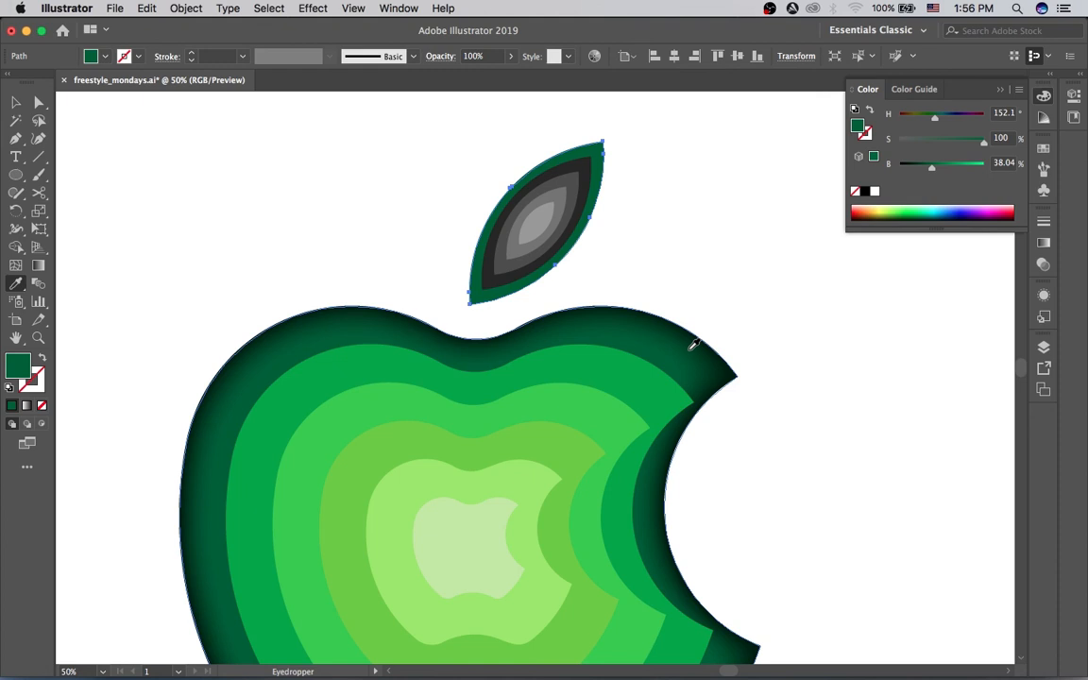
pyautogui.press('v')
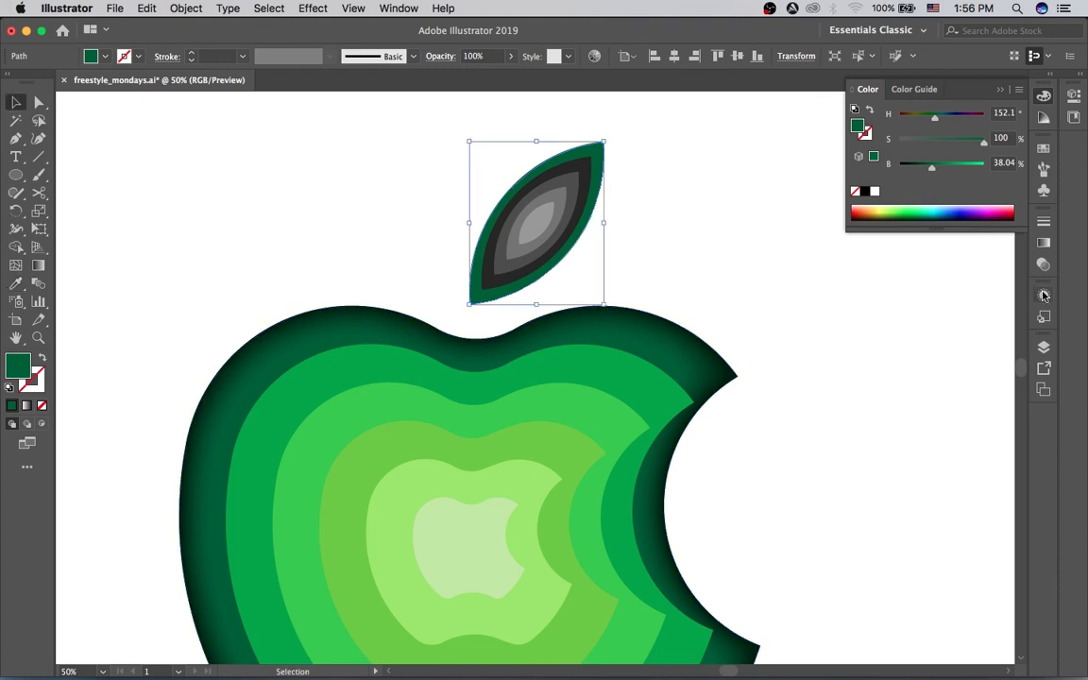
pyautogui.hotkey('shift', 'F6')
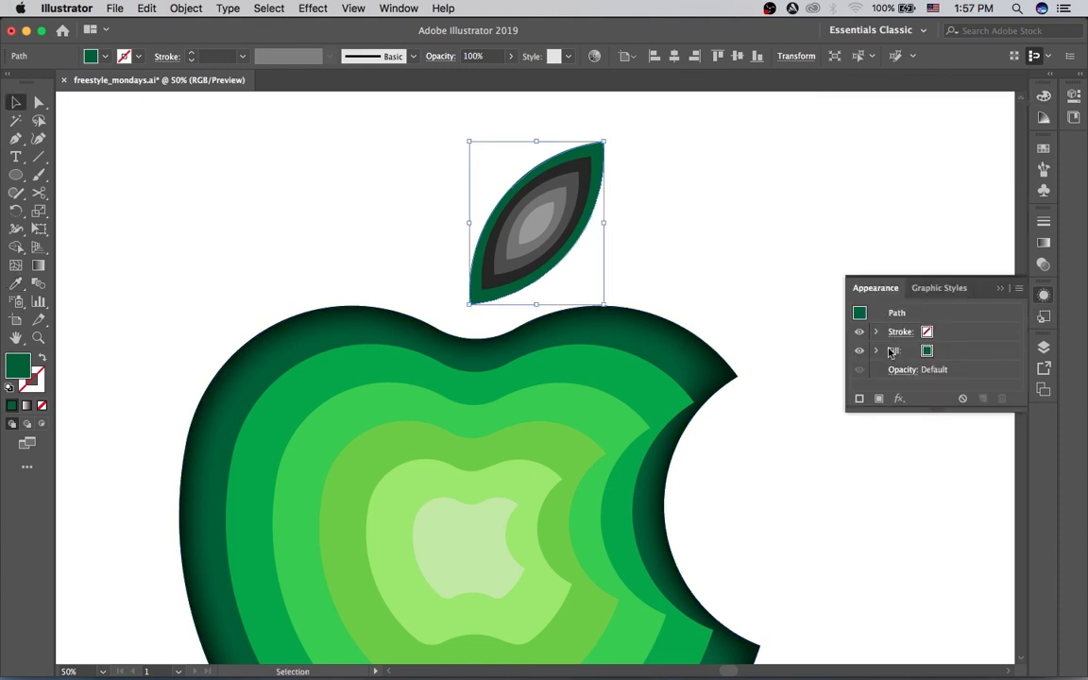
pyautogui.click(711, 178)
pyautogui.click(602, 161)
pyautogui.click(313, 8)
pyautogui.click(322, 42)
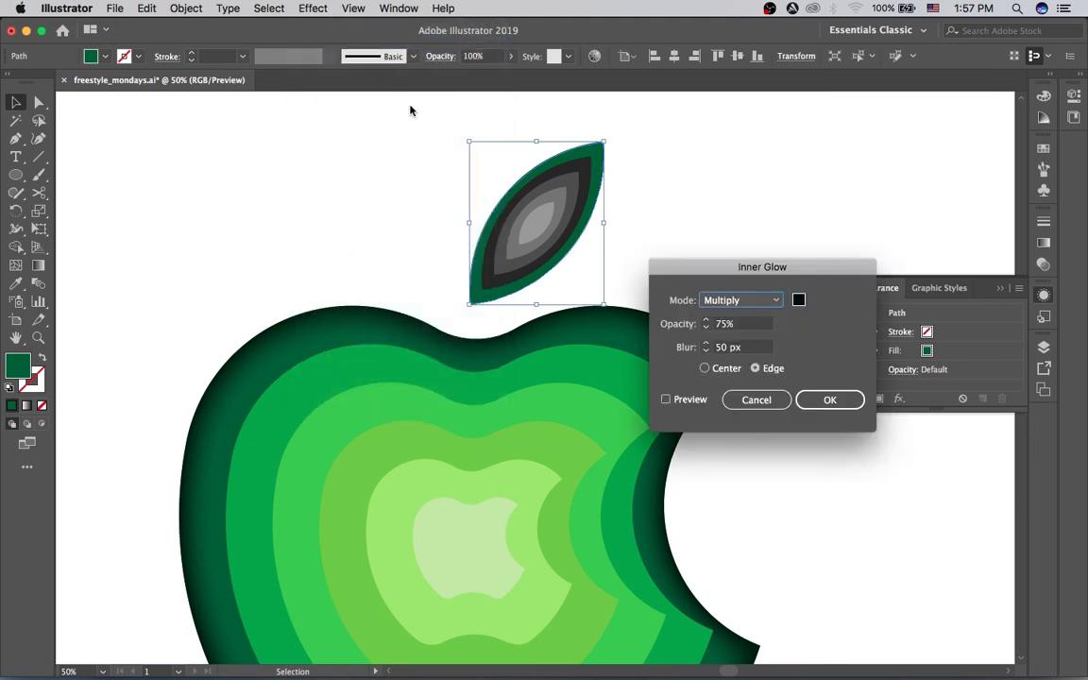
pyautogui.press('Escape')
# Apply the last Inner Glow to the leaf's outermost band, set its blur to 10 px and deselect the band
pyautogui.click(313, 8)
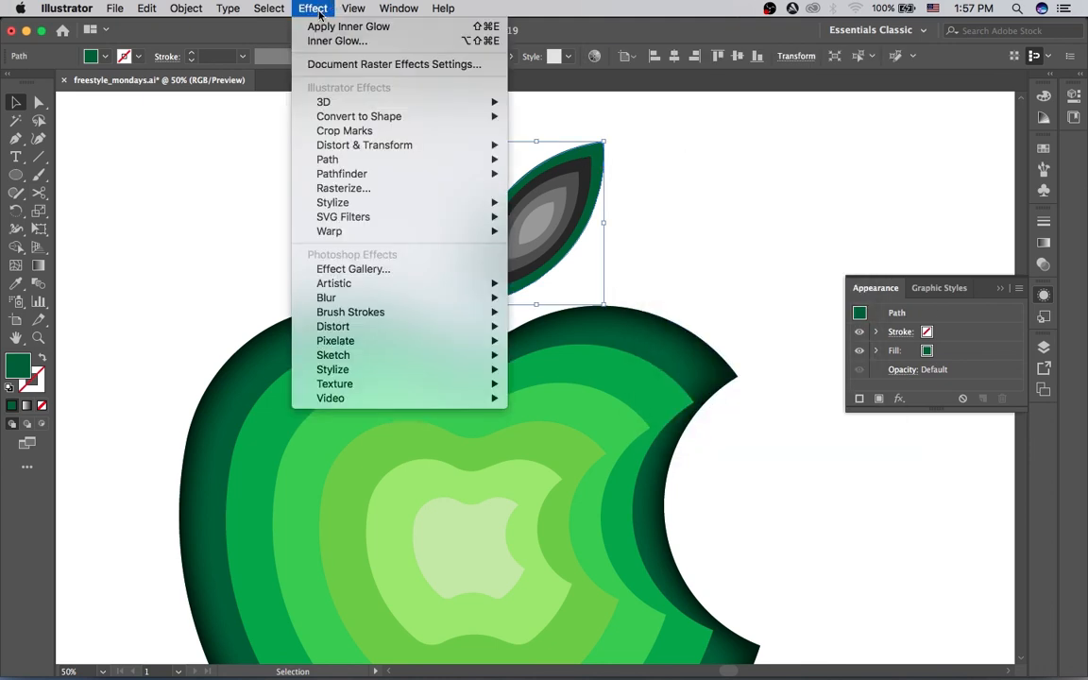
pyautogui.click(330, 27)
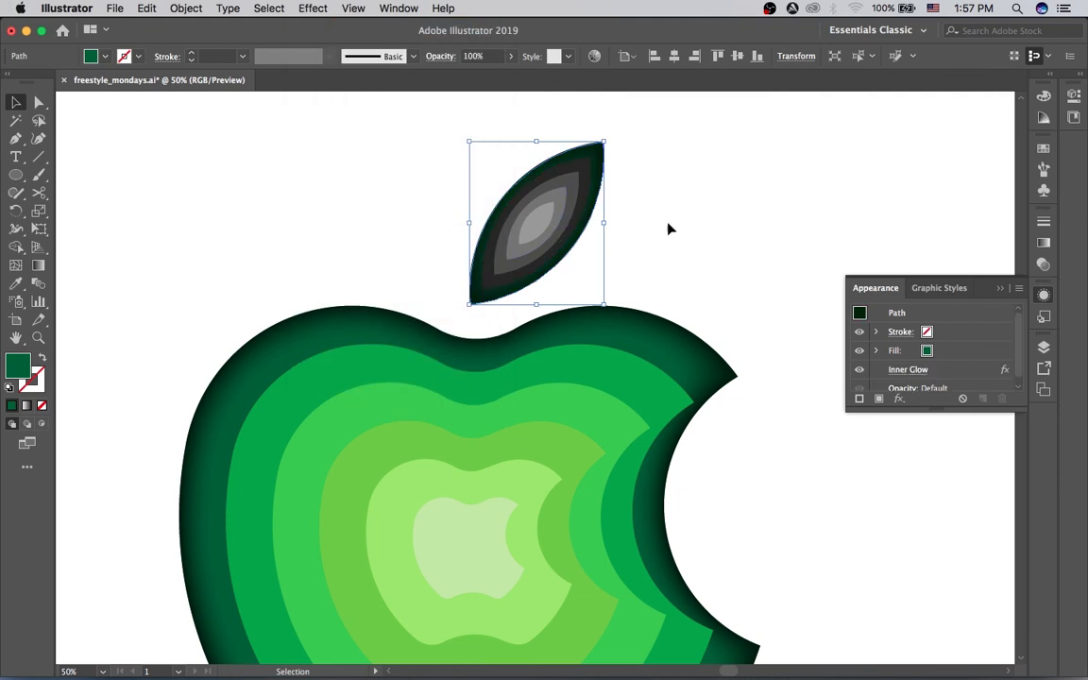
pyautogui.click(907, 370)
pyautogui.click(681, 401)
pyautogui.doubleClick(734, 347)
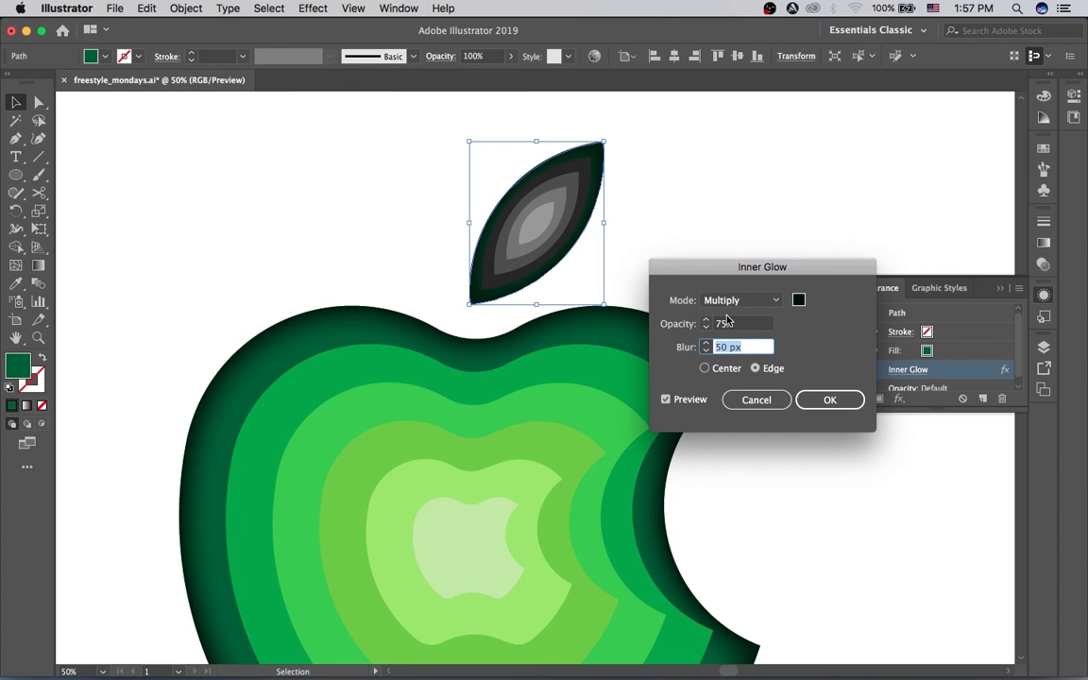
pyautogui.write('10')
pyautogui.press('Tab')
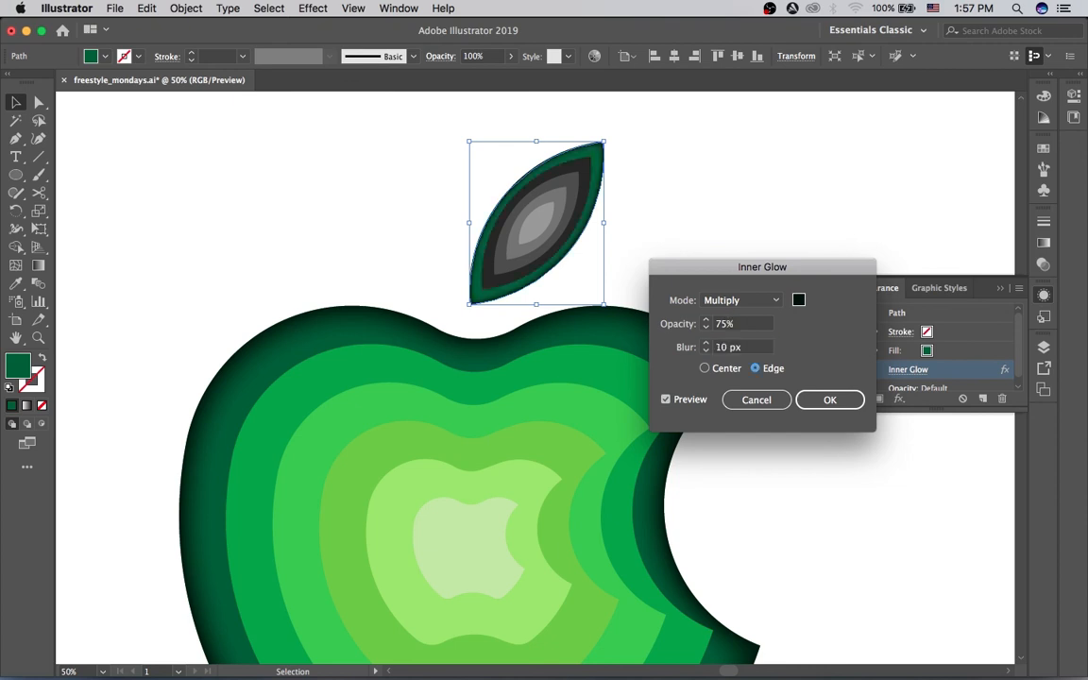
pyautogui.click(843, 404)
pyautogui.click(655, 272)
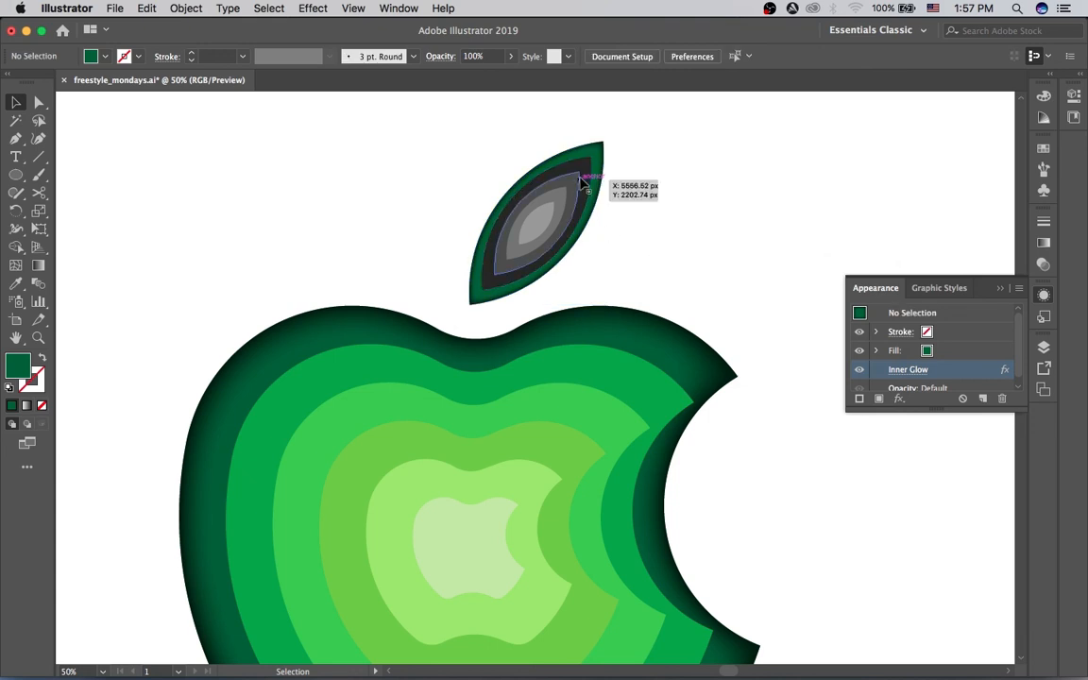
# Sample the second apple band's green onto the leaf's second band and deselect it
pyautogui.click(524, 160)
pyautogui.press('i')
pyautogui.click(656, 390)
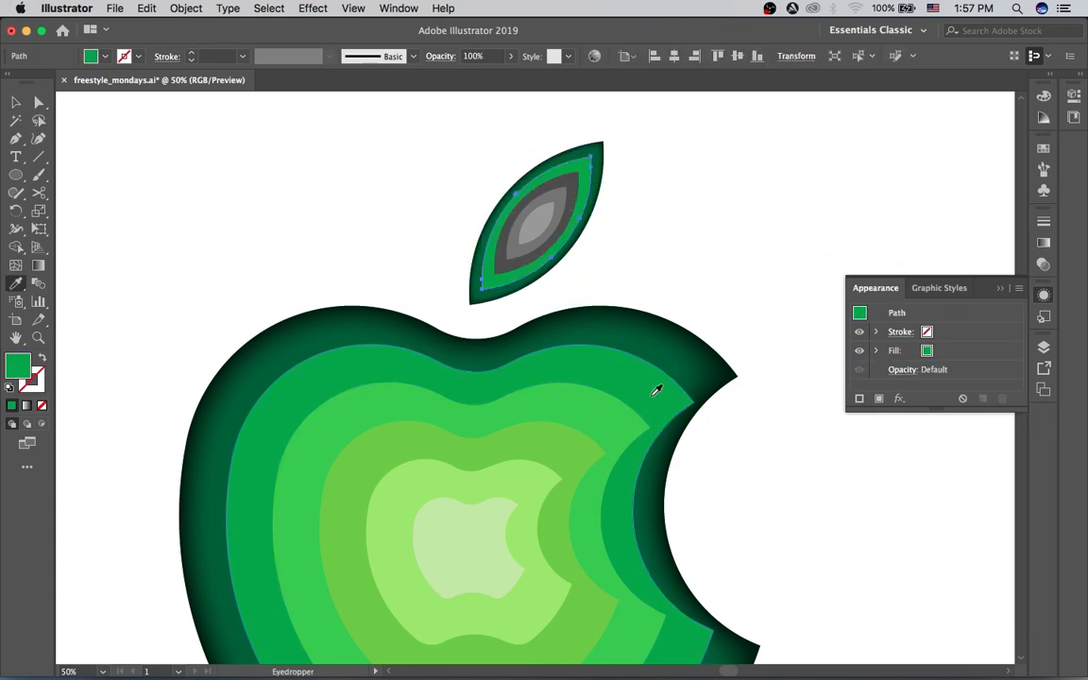
pyautogui.press('v')
pyautogui.click(646, 262)
# Sample the third apple band's green onto the leaf's third band and deselect it
pyautogui.click(569, 186)
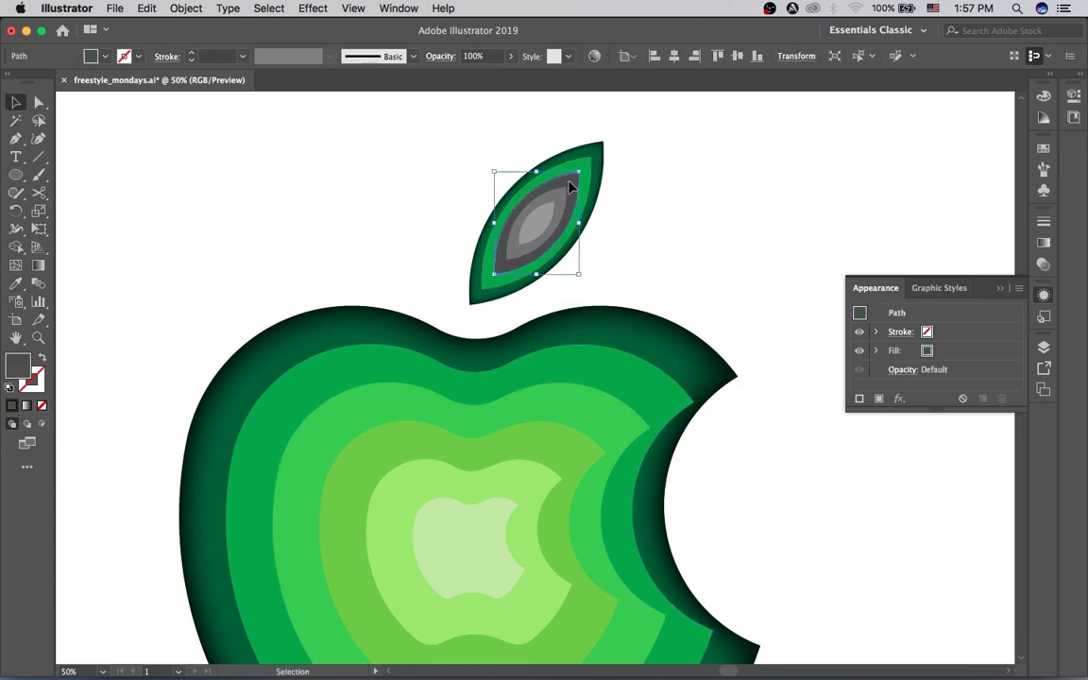
pyautogui.press('i')
pyautogui.click(609, 403)
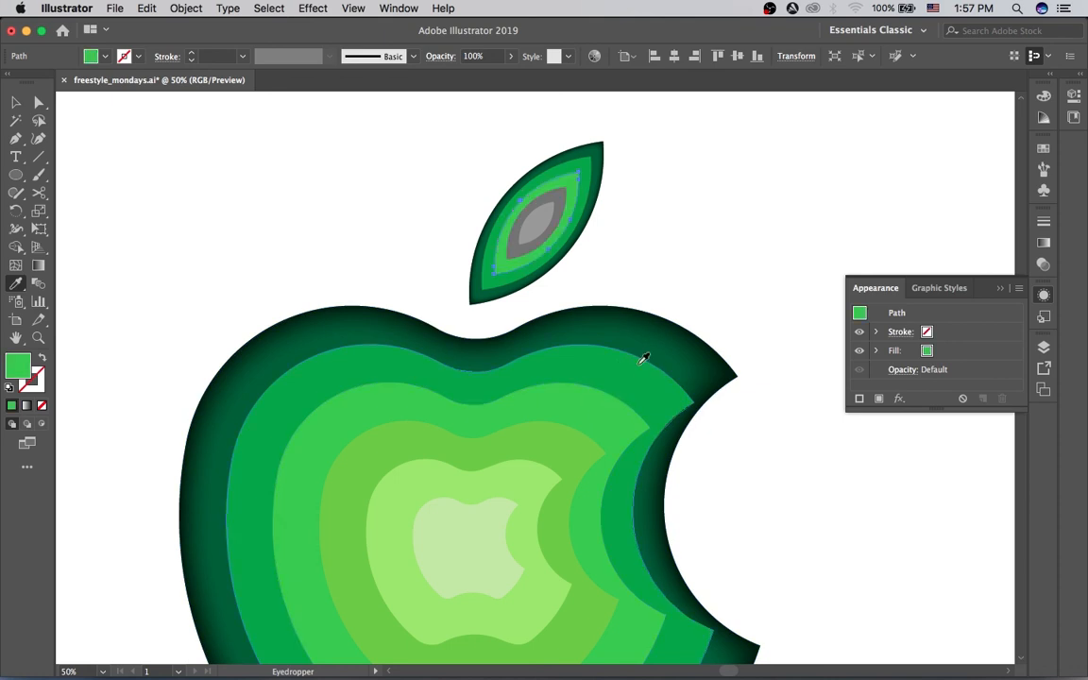
pyautogui.press('v')
pyautogui.click(581, 248)
# Sample the fourth apple band's yellow-green onto the leaf's fourth band and deselect it
pyautogui.click(559, 212)
pyautogui.press('i')
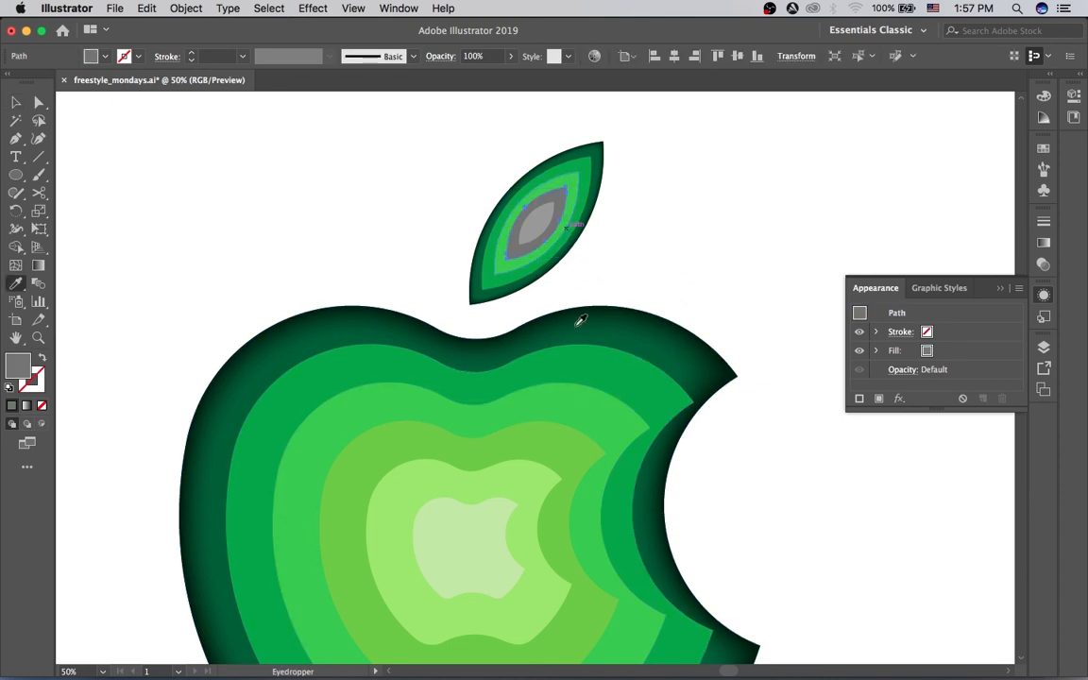
pyautogui.click(563, 442)
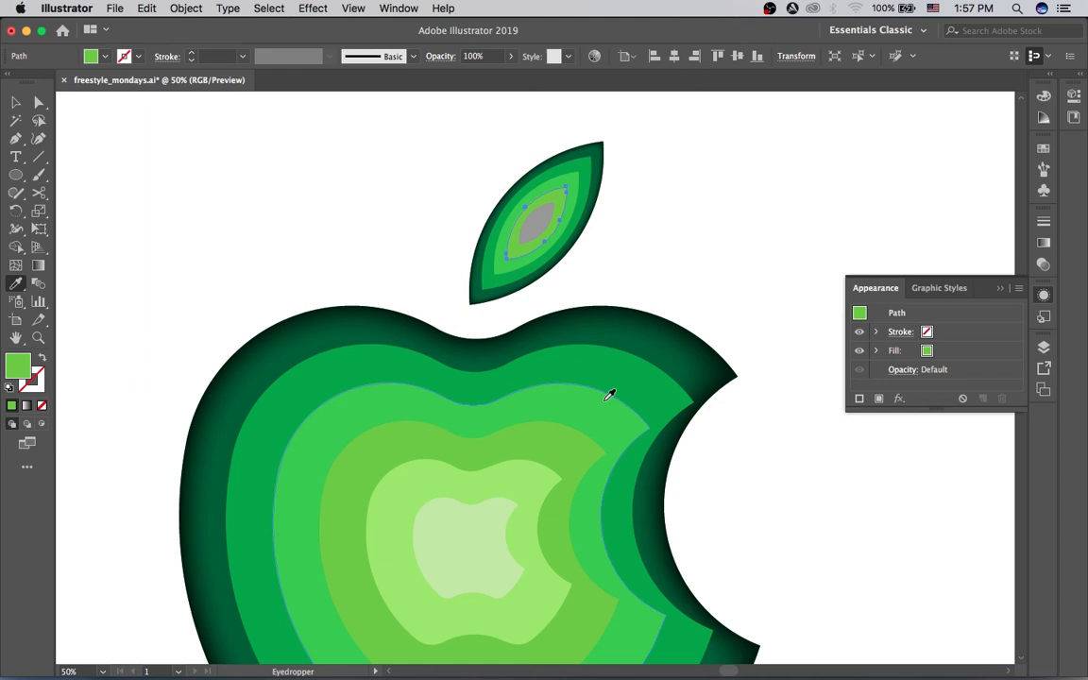
pyautogui.press('v')
pyautogui.click(649, 245)
# Sample the apple's innermost pale green onto the leaf's grey innermost shape and deselect it
pyautogui.click(540, 223)
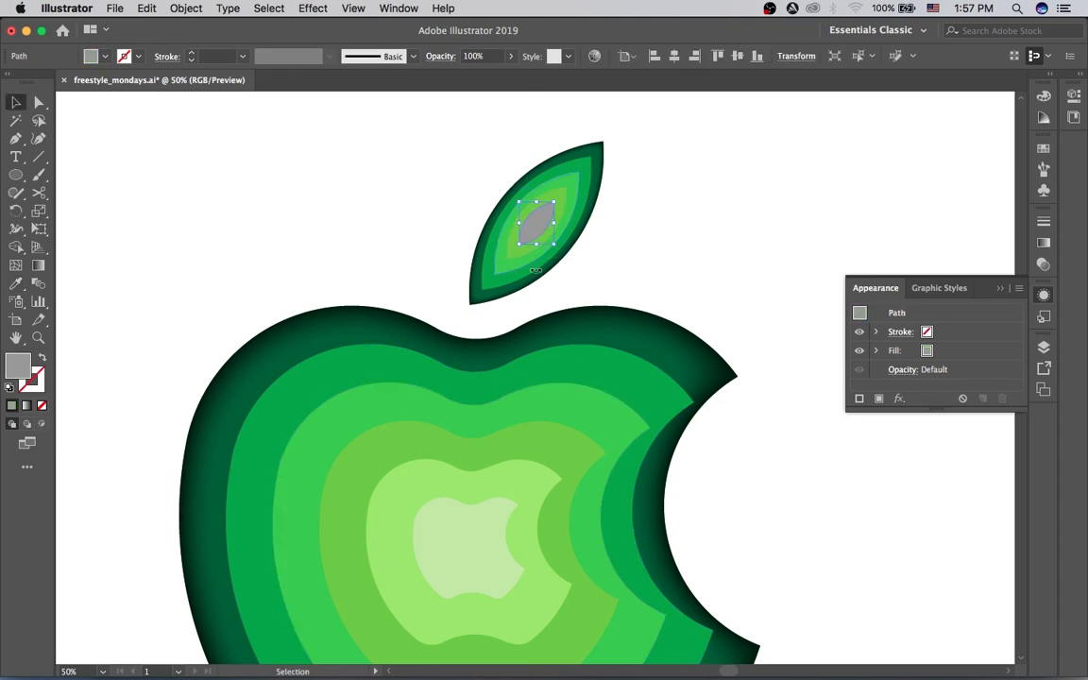
pyautogui.press('i')
pyautogui.click(497, 488)
pyautogui.press('v')
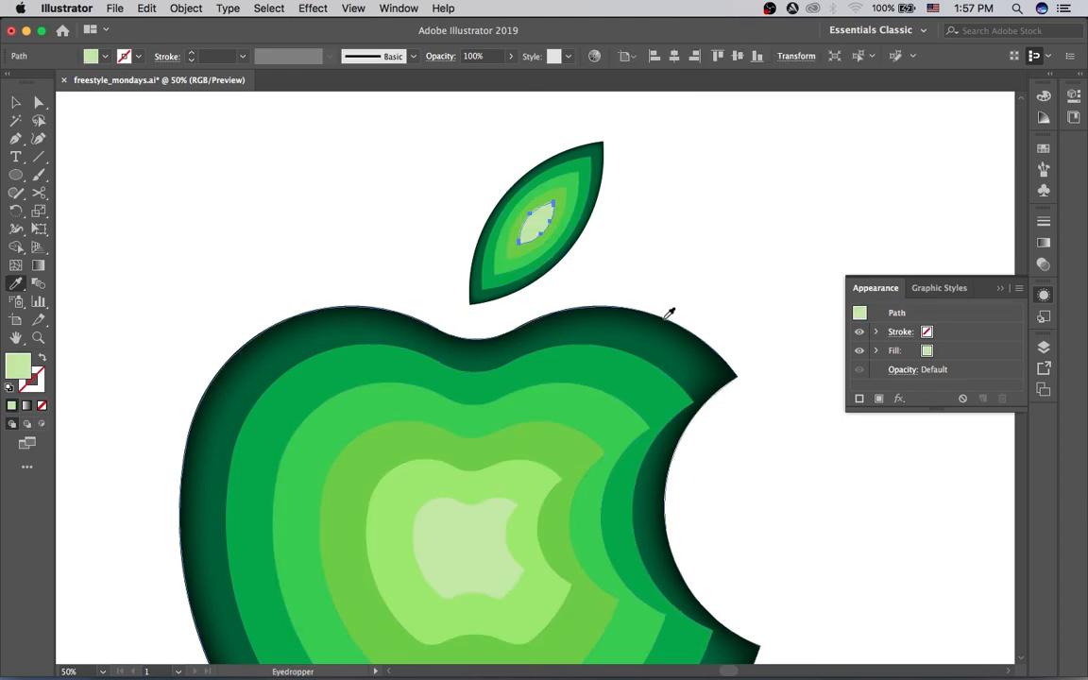
pyautogui.click(683, 244)
# Set the Inner Glow opacity of the apple's outermost band to 40% with the preview on, and deselect the band
pyautogui.press('super+minus')
pyautogui.moveTo(551, 381); pyautogui.dragTo(576, 336)
pyautogui.click(663, 315)
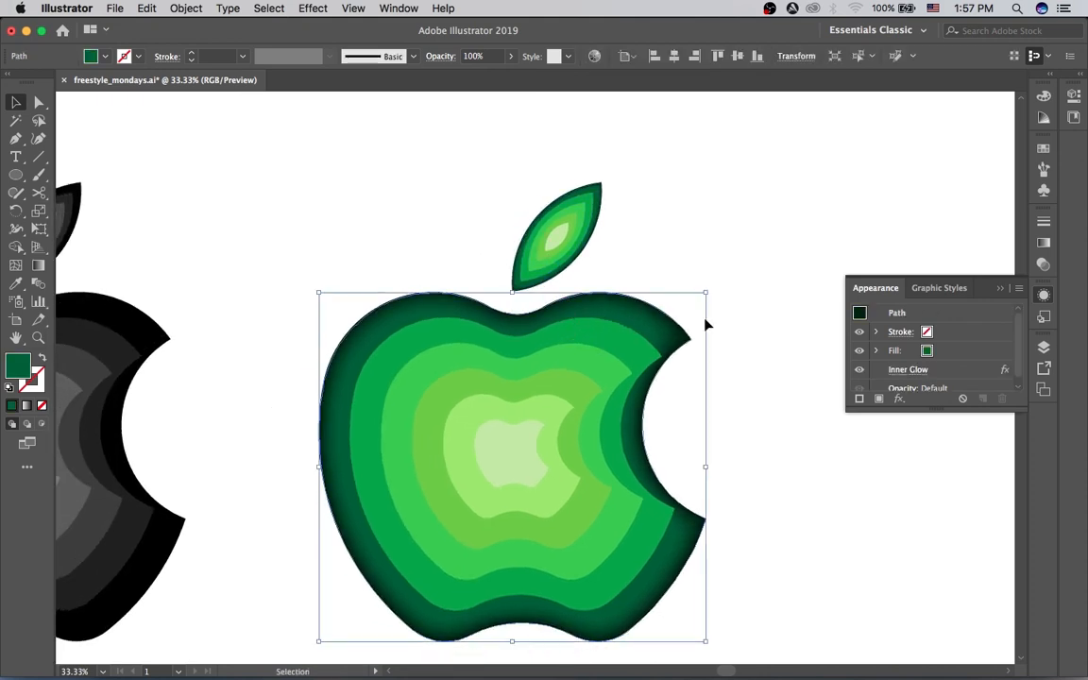
pyautogui.click(909, 370)
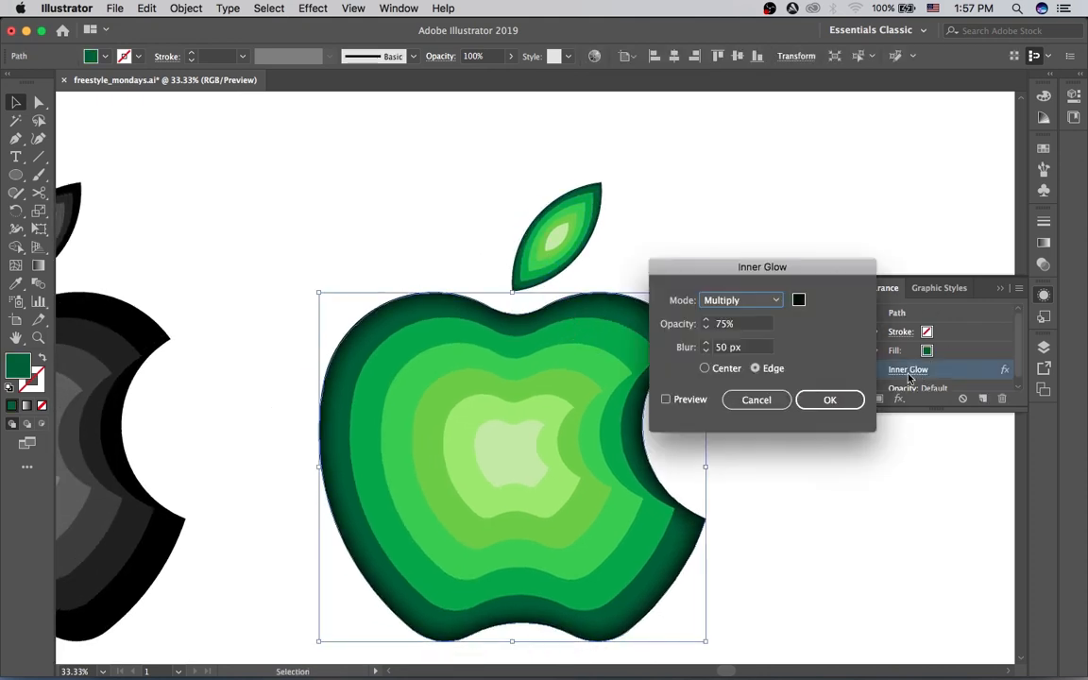
pyautogui.click(690, 401)
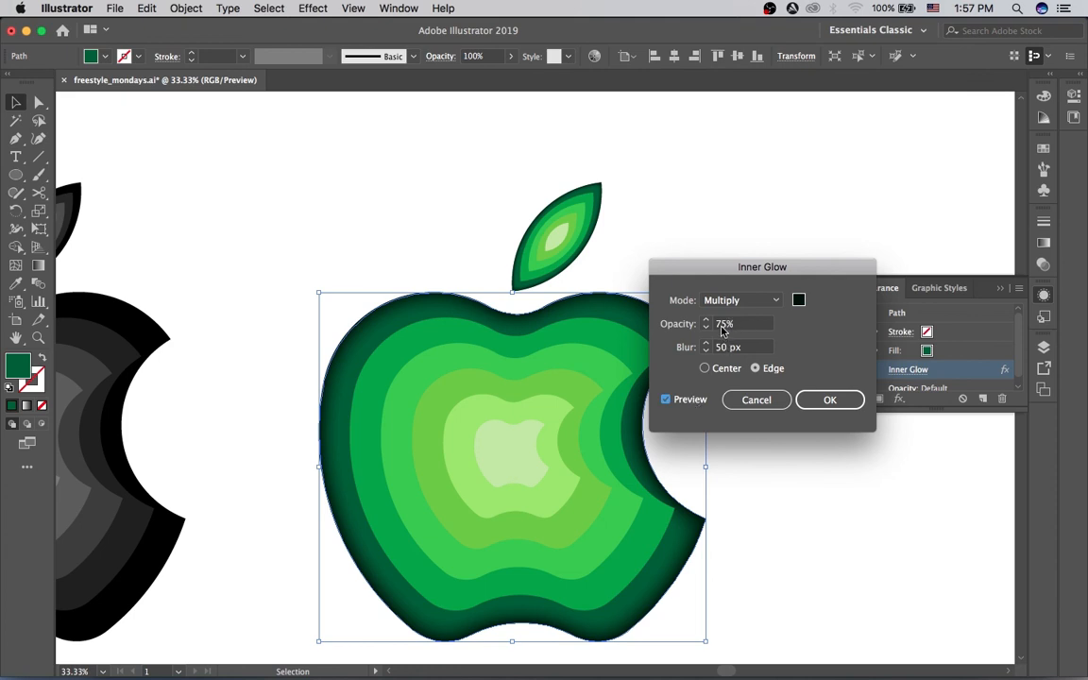
pyautogui.click(721, 327)
pyautogui.hotkey('shift', 'Down')
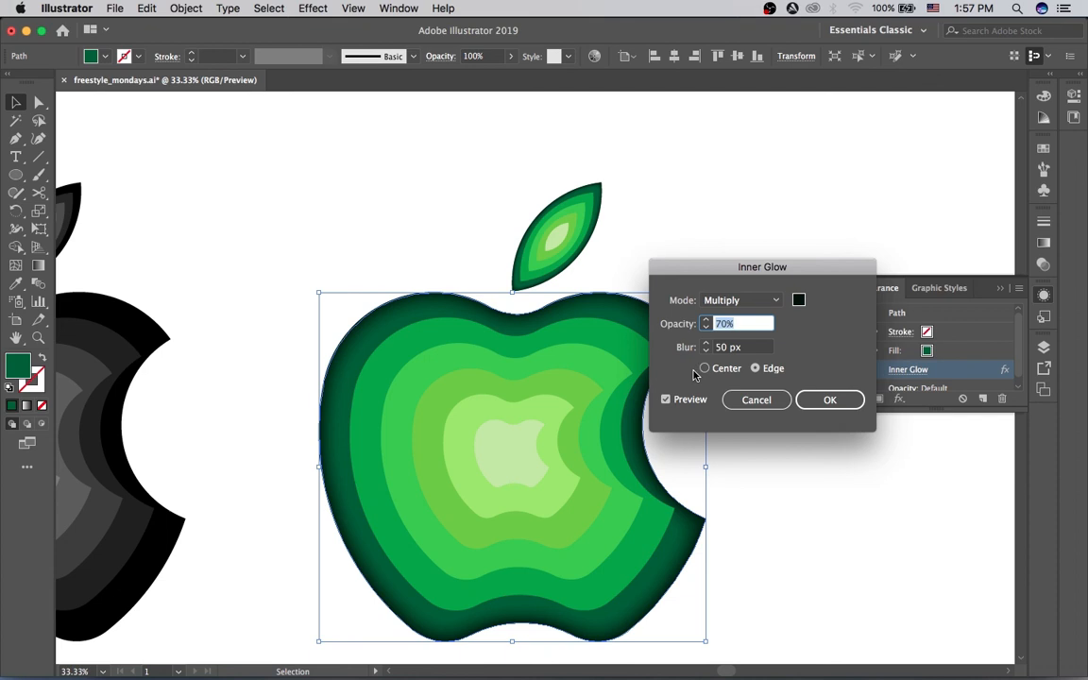
pyautogui.write('50')
pyautogui.press('Tab')
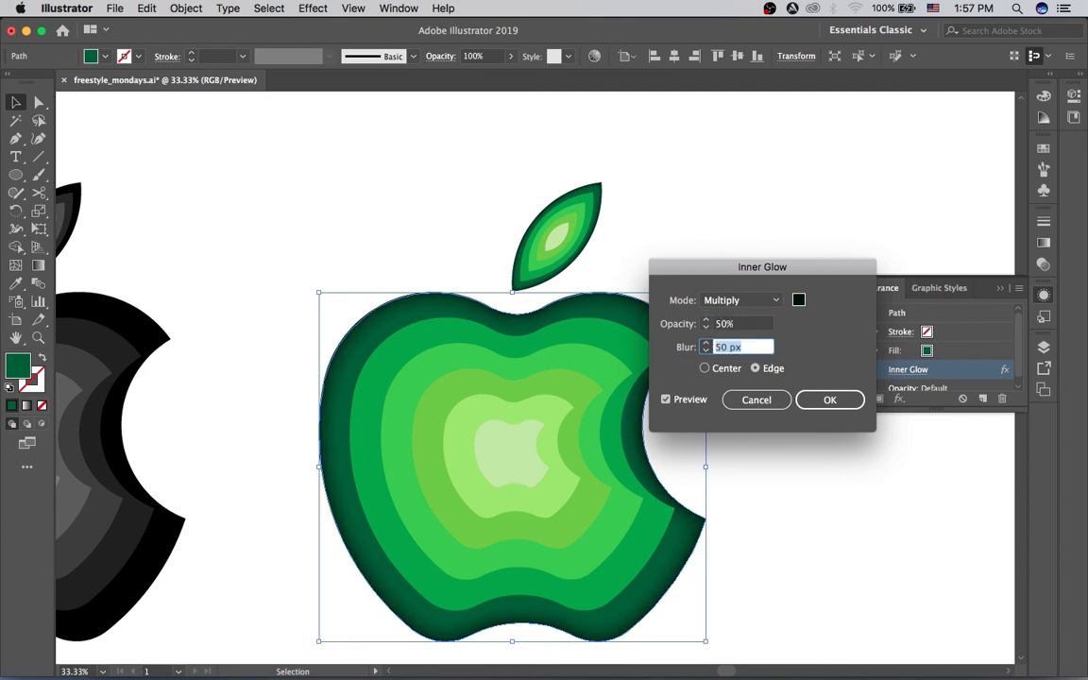
pyautogui.hotkey('shift', 'Tab')
pyautogui.write('4')
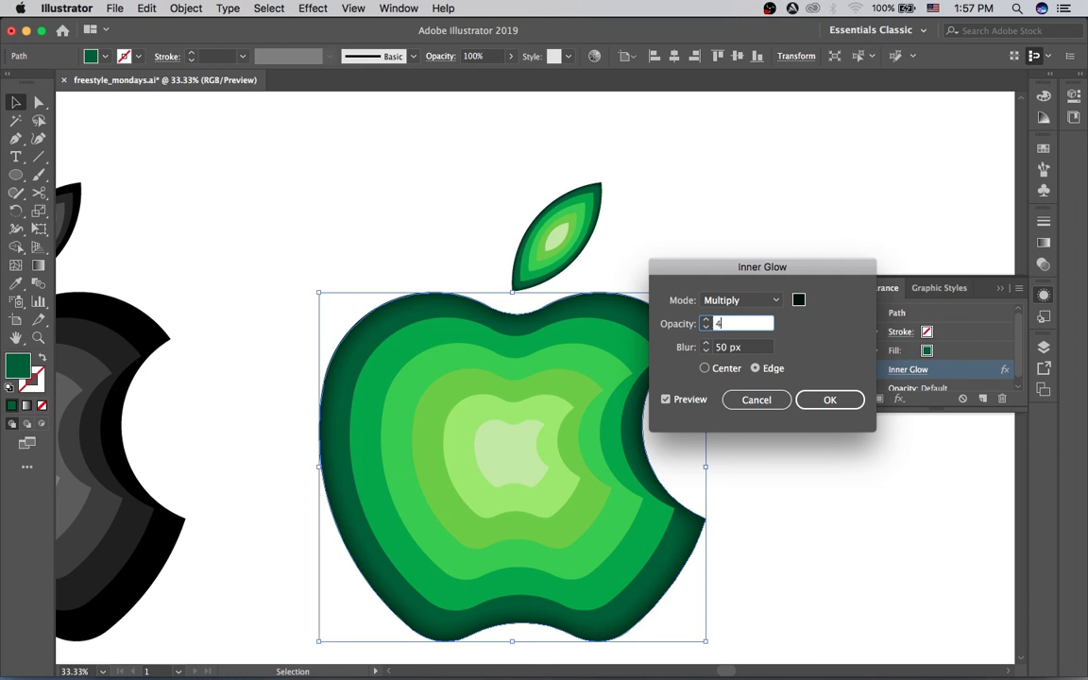
pyautogui.write('0')
pyautogui.press('Tab')
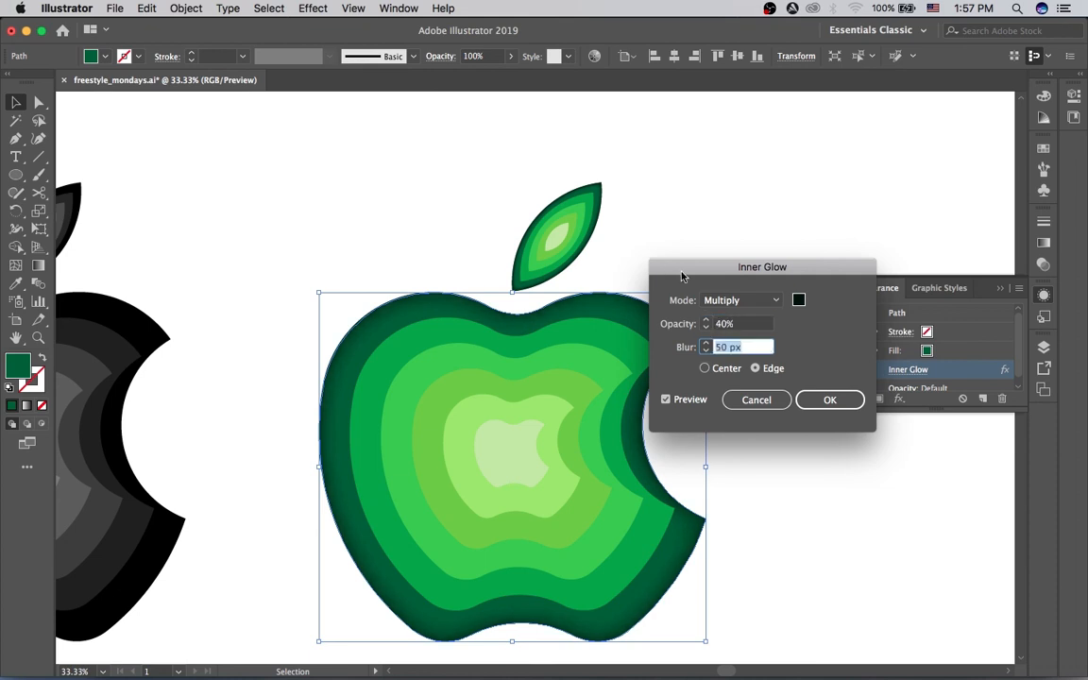
pyautogui.click(830, 400)
pyautogui.click(801, 323)
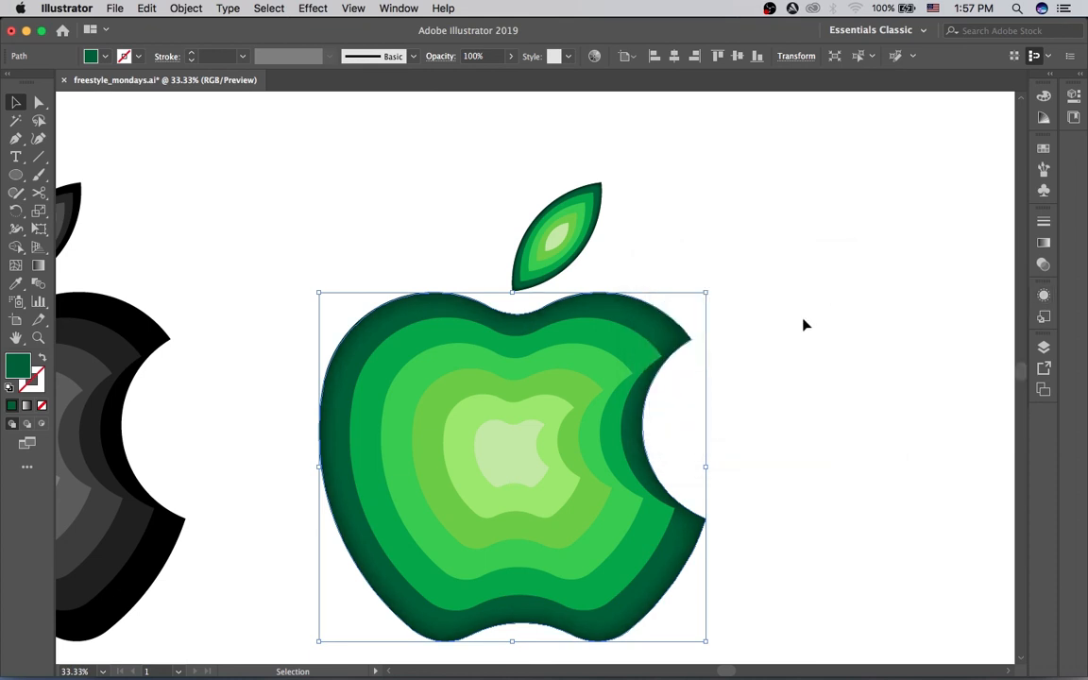
pyautogui.press('super+minus')
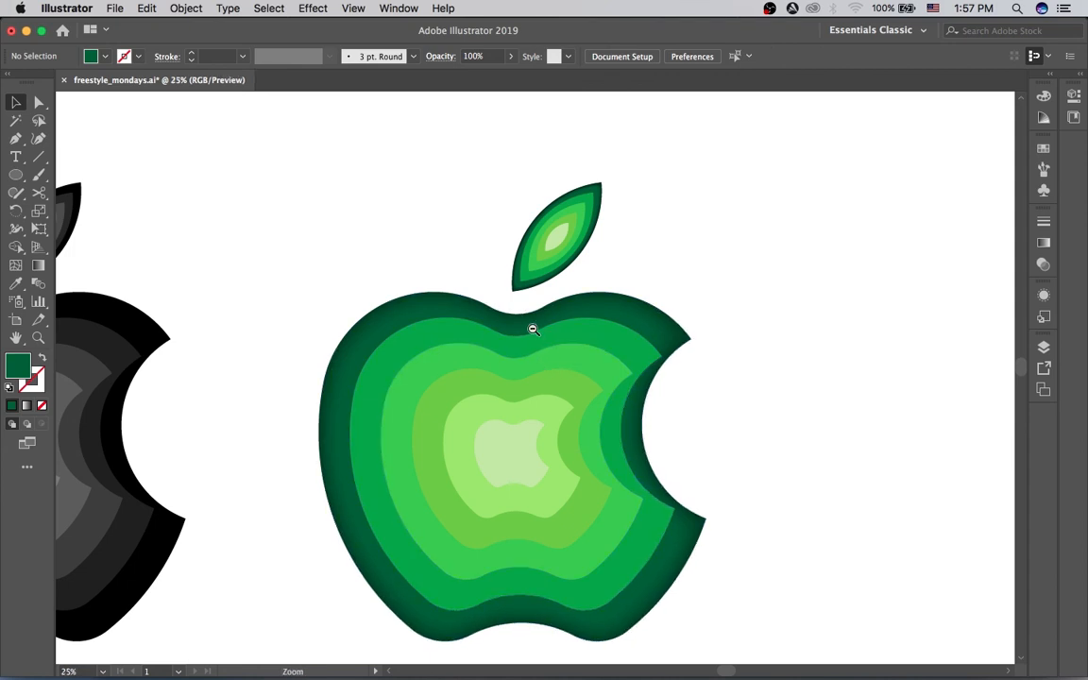
pyautogui.moveTo(504, 291); pyautogui.dragTo(561, 233)
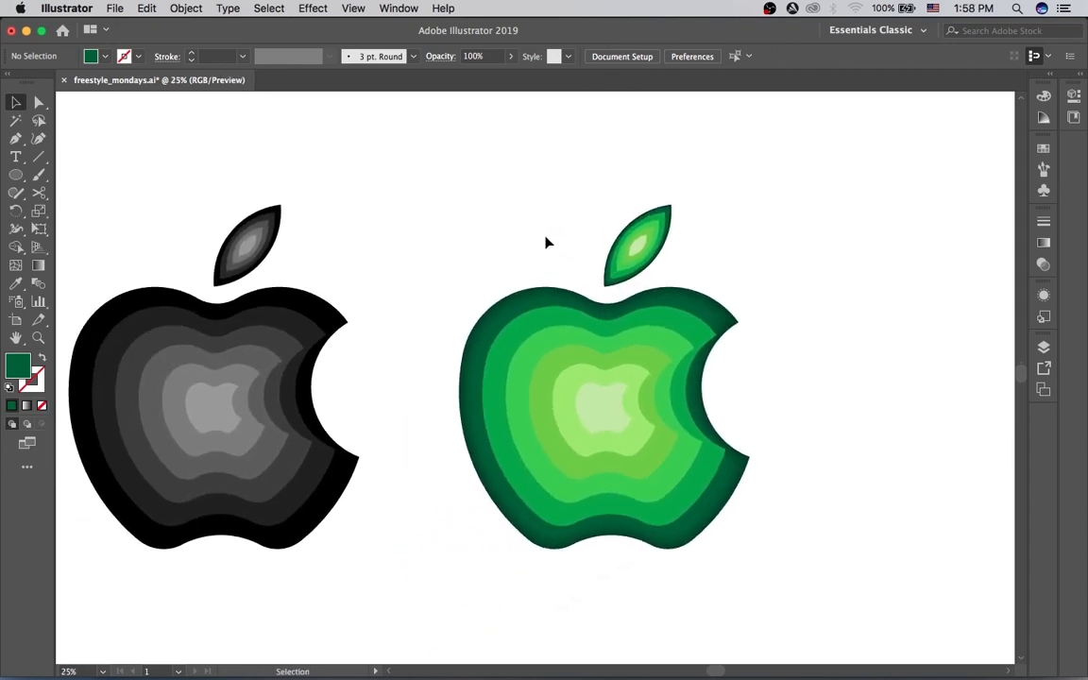
pyautogui.moveTo(515, 221); pyautogui.dragTo(532, 219)
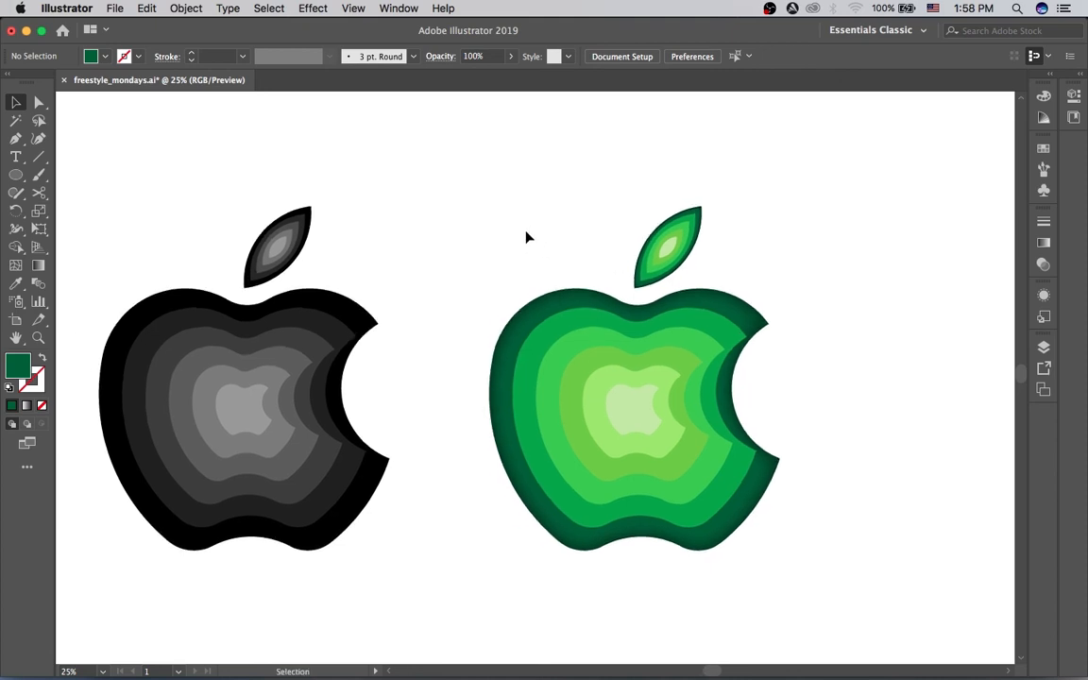